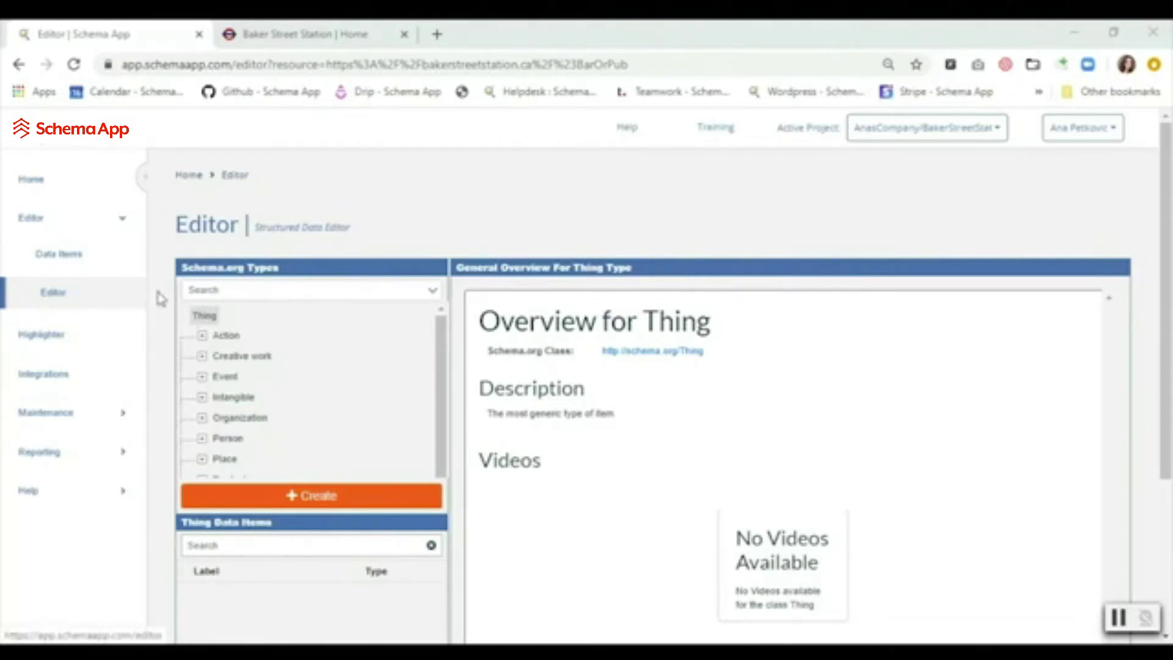
Search the schema.org types for 'bar' and select Bar or pub, checking the pub's website
click(218, 291)
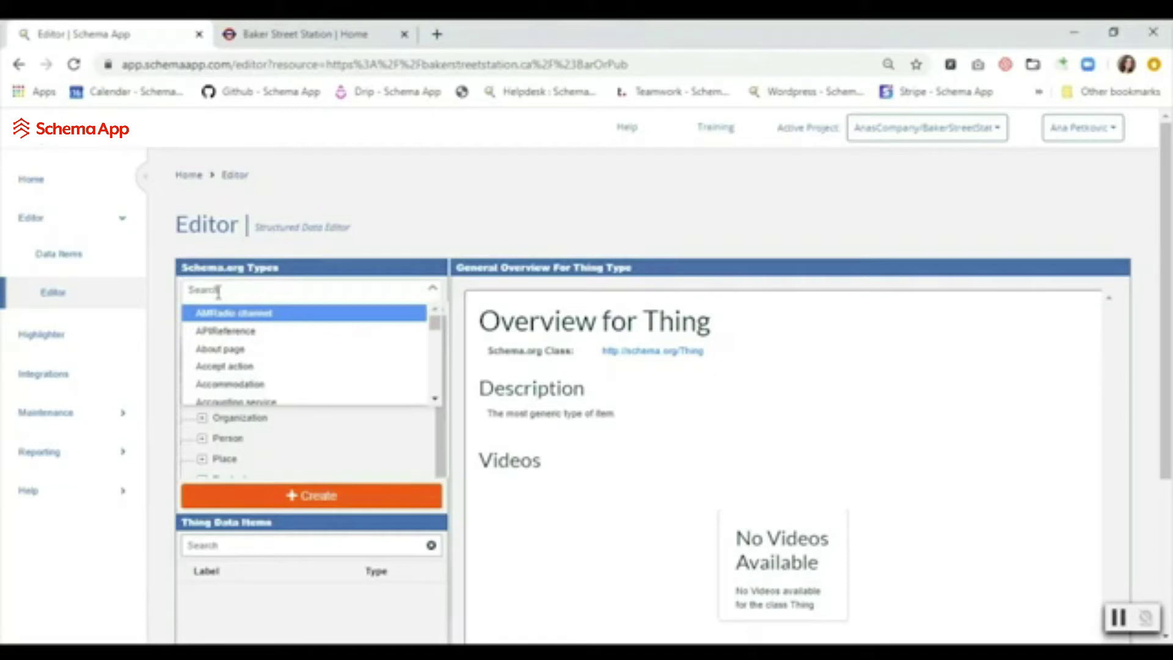
text(bar)
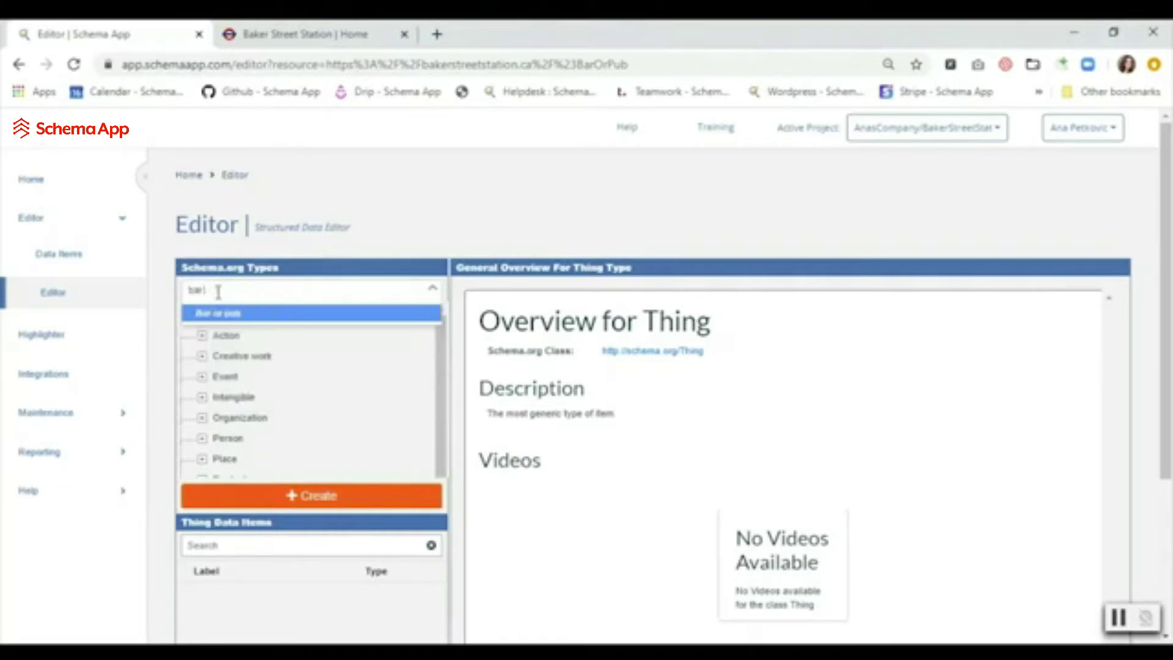
click(225, 313)
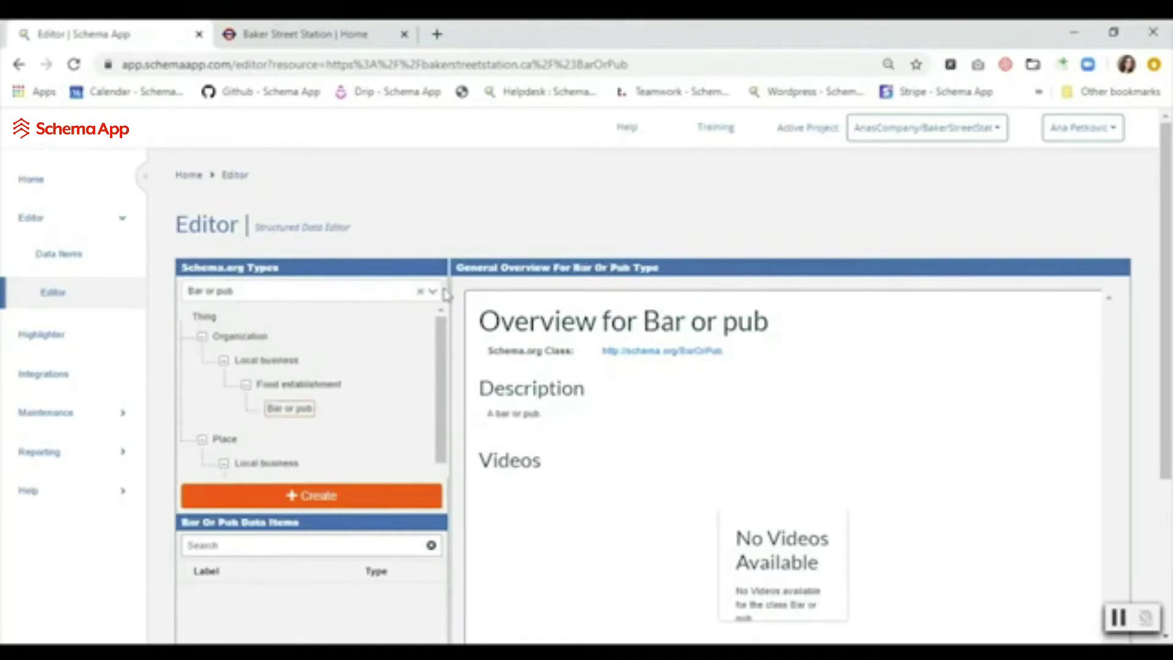
click(351, 44)
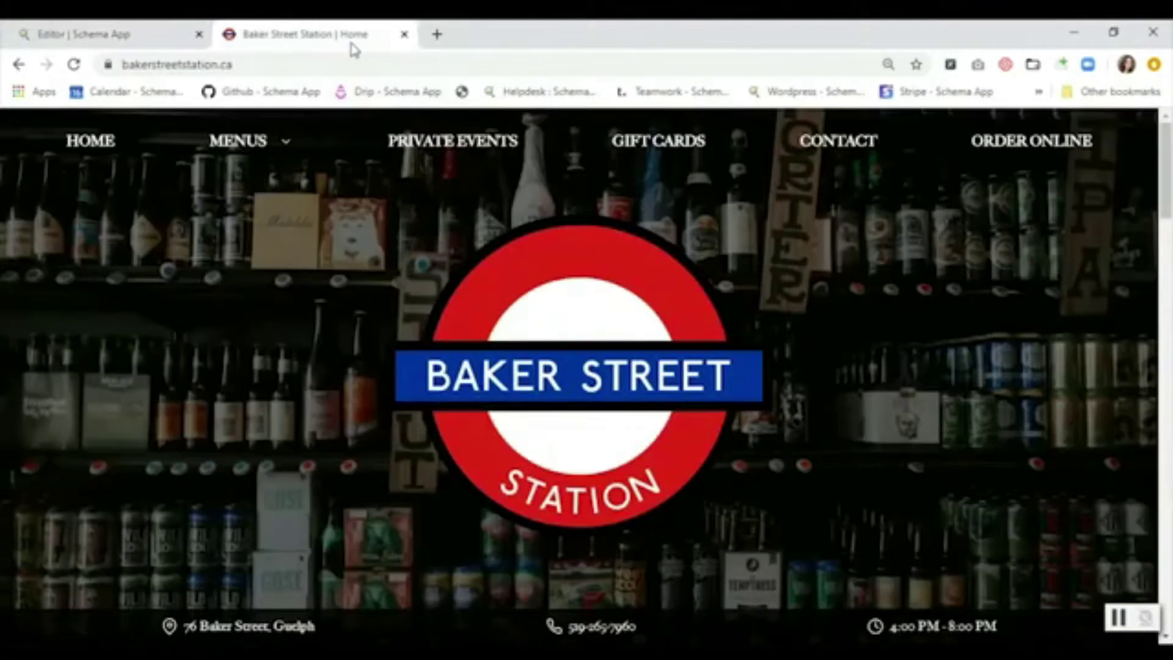
scroll(583, 401, down, 4)
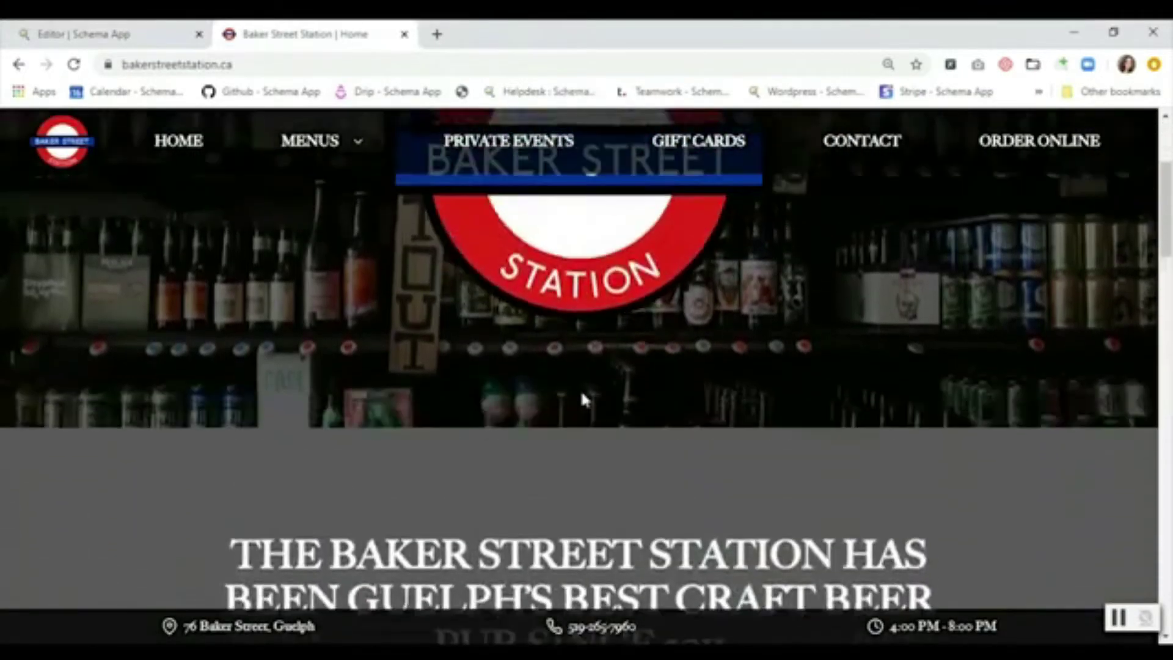
click(147, 35)
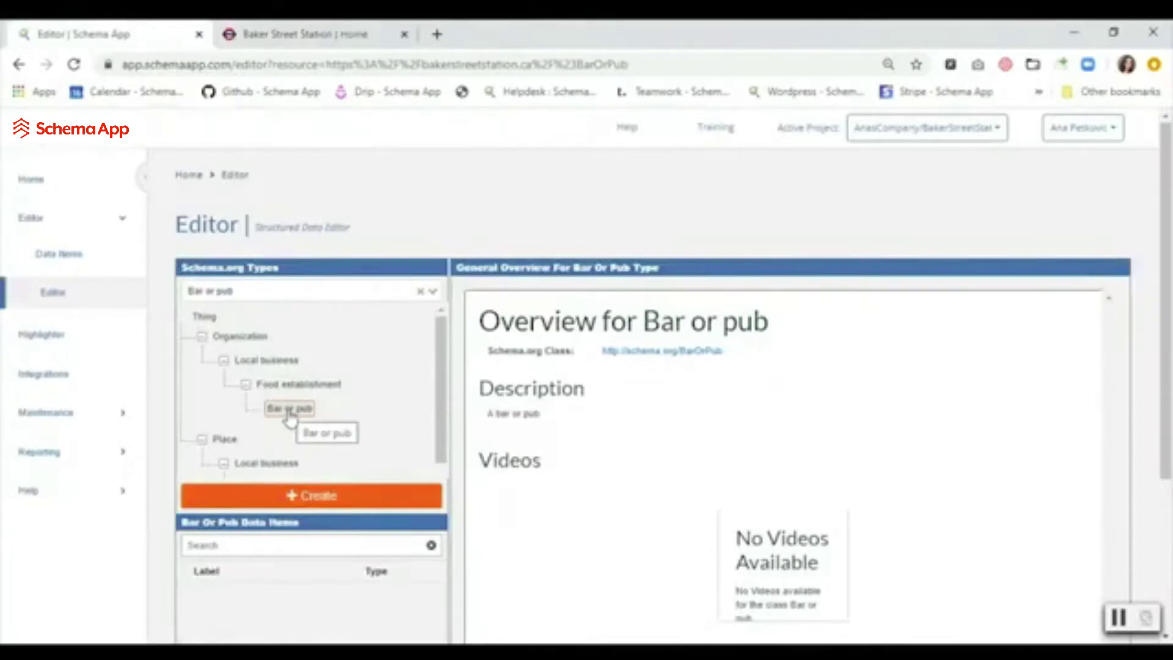
Start a new Bar or pub data item named 'Baker Street Station'
click(352, 501)
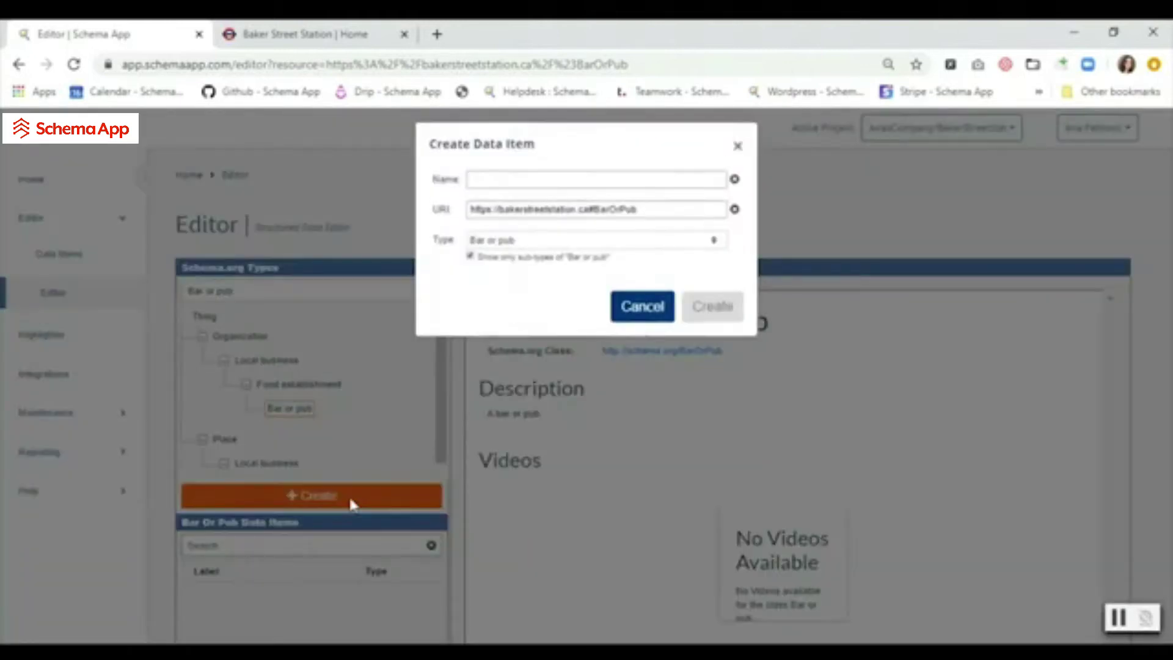
click(511, 179)
text(Baker Street Station)
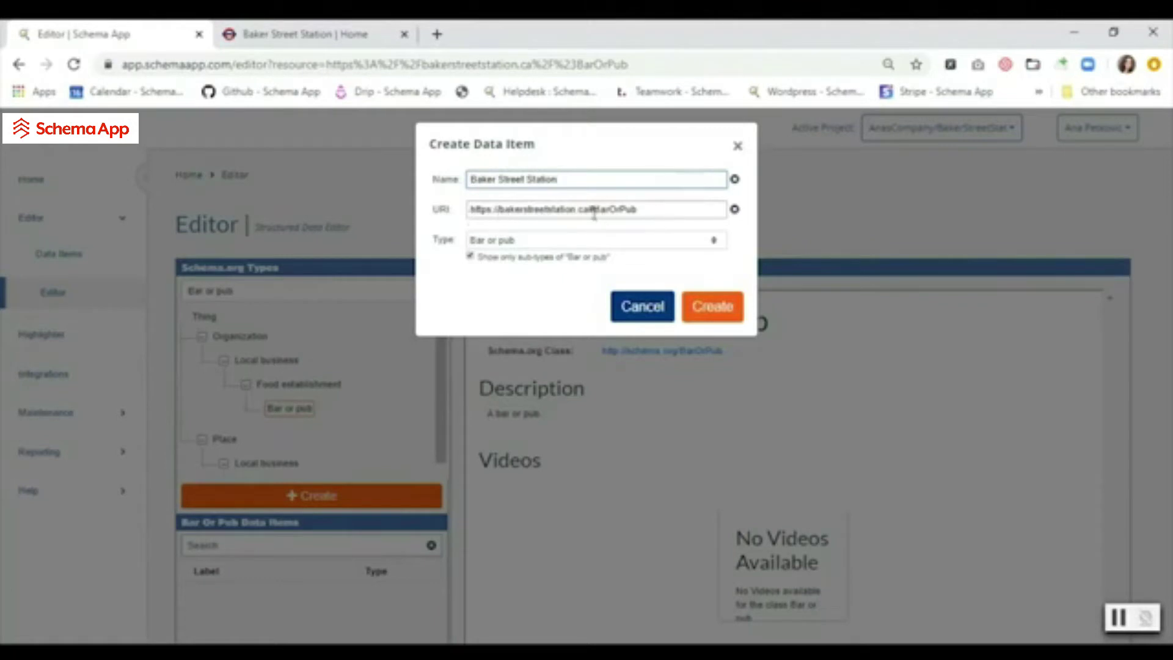
click(306, 34)
click(306, 63)
key(ctrl+c)
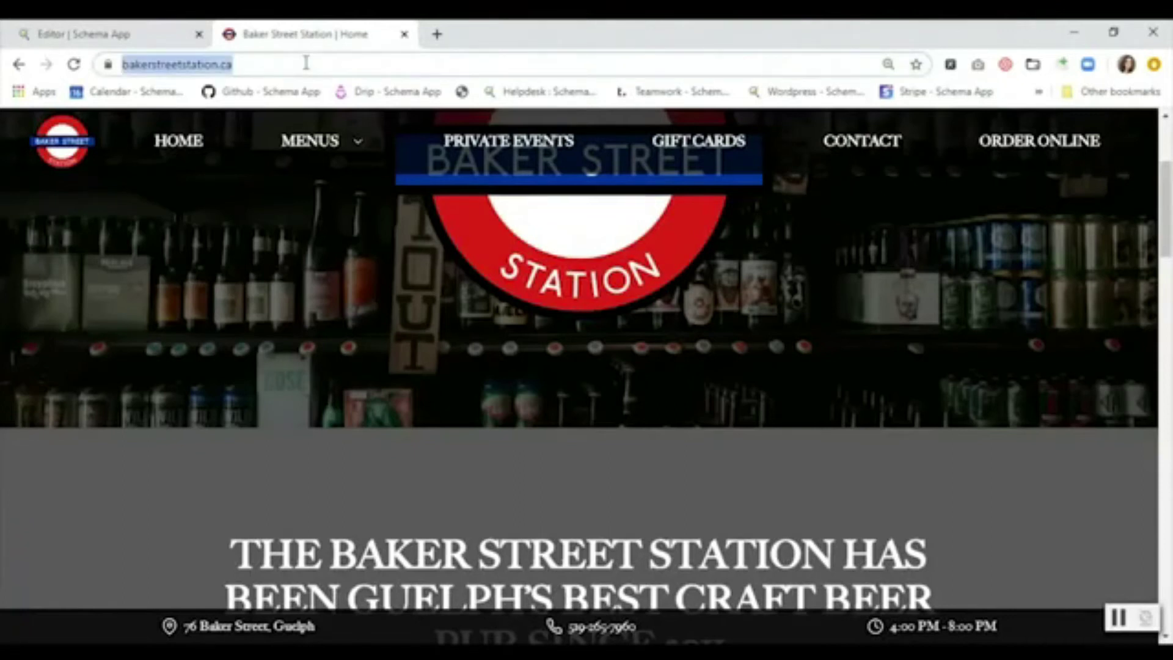
click(85, 34)
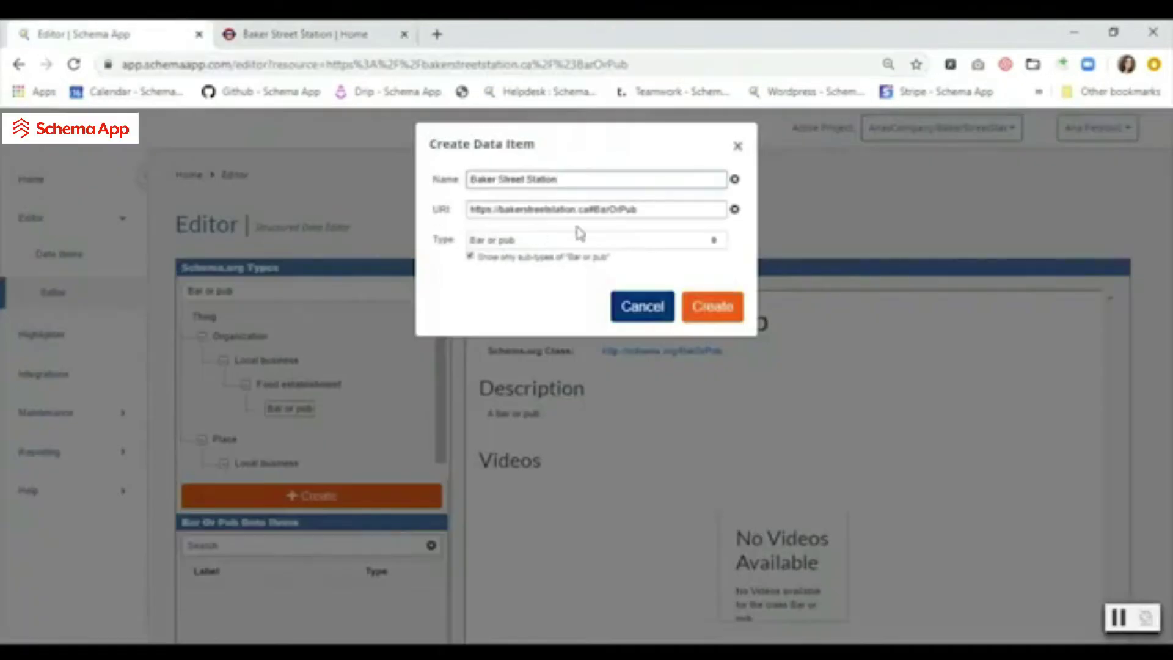
drag(588, 210, 470, 209)
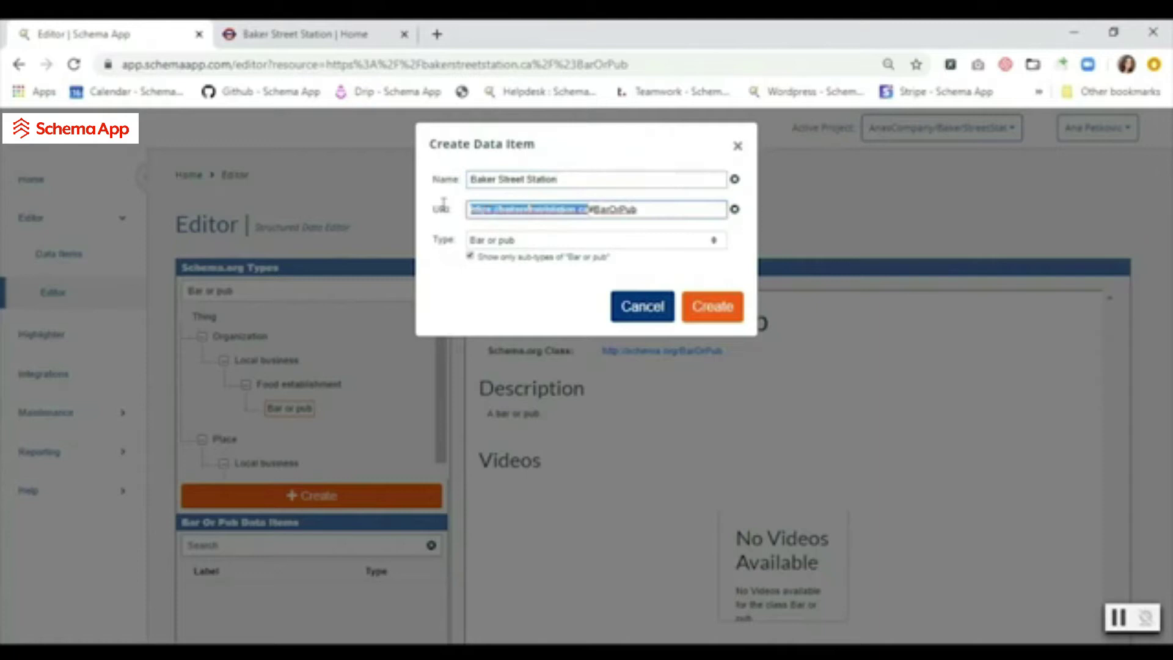
key(ctrl+v)
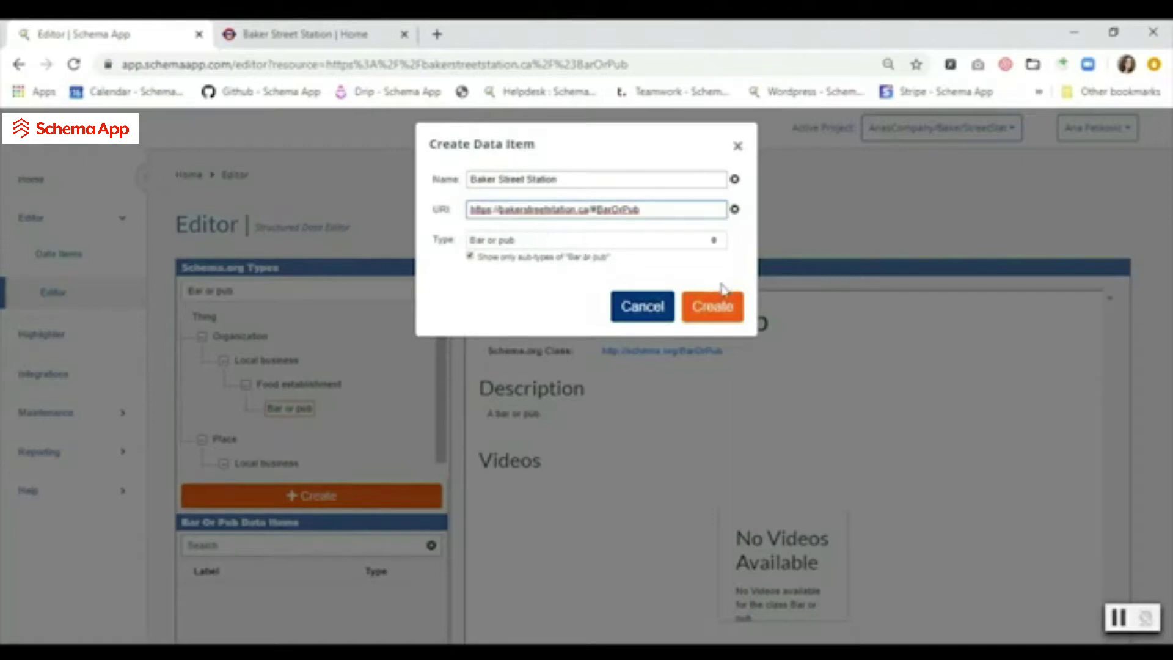
click(727, 312)
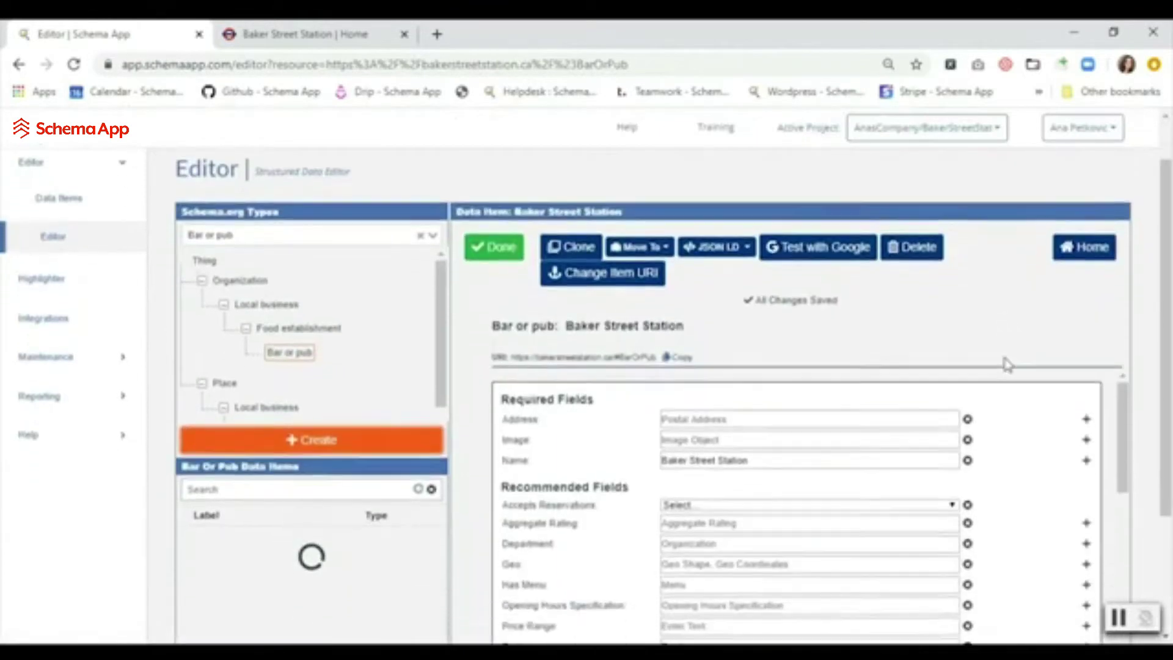
Review the new item's required and recommended fields
scroll(1002, 357, down, 3)
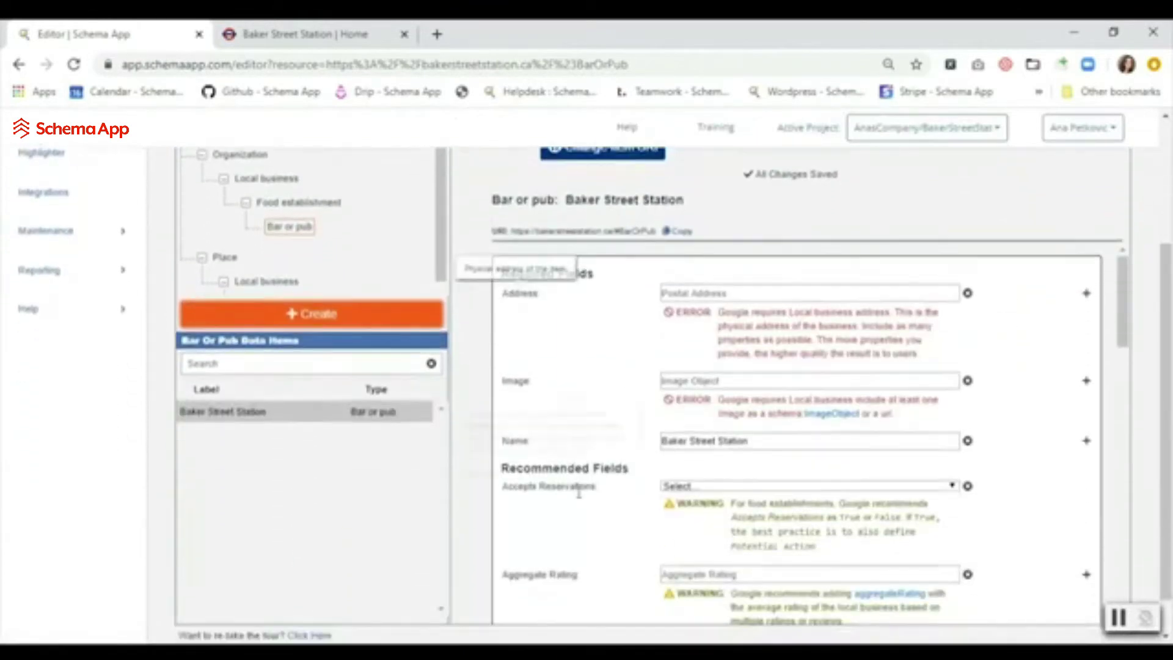
mouse_move(587, 470)
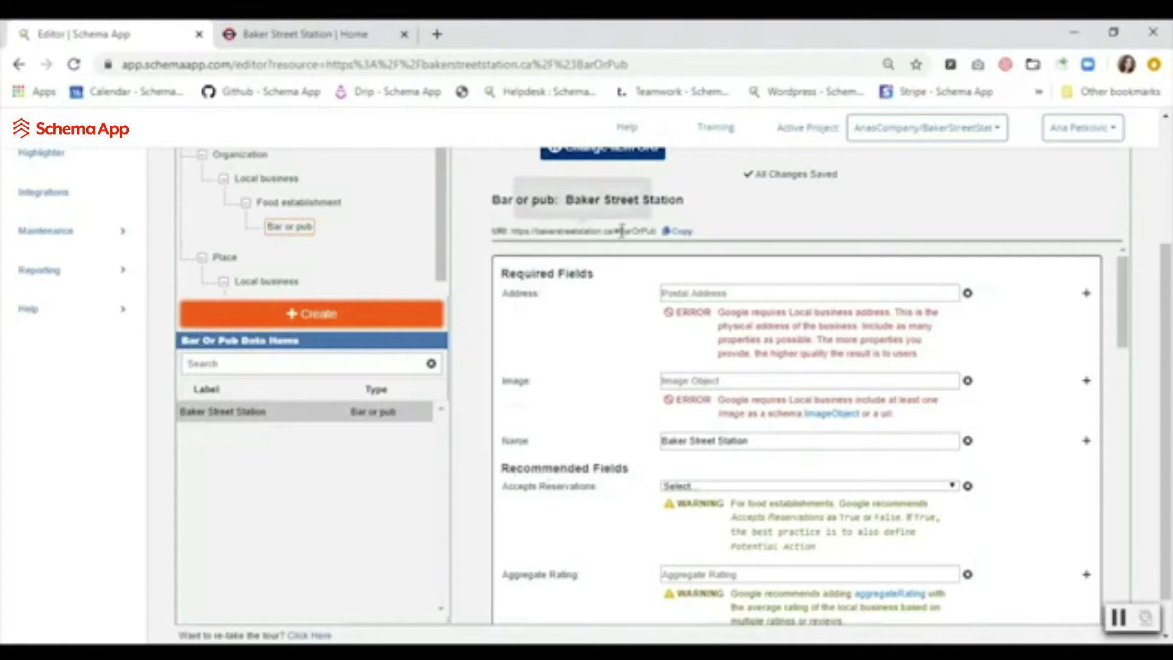
scroll(552, 513, down, 1)
scroll(553, 513, down, 15)
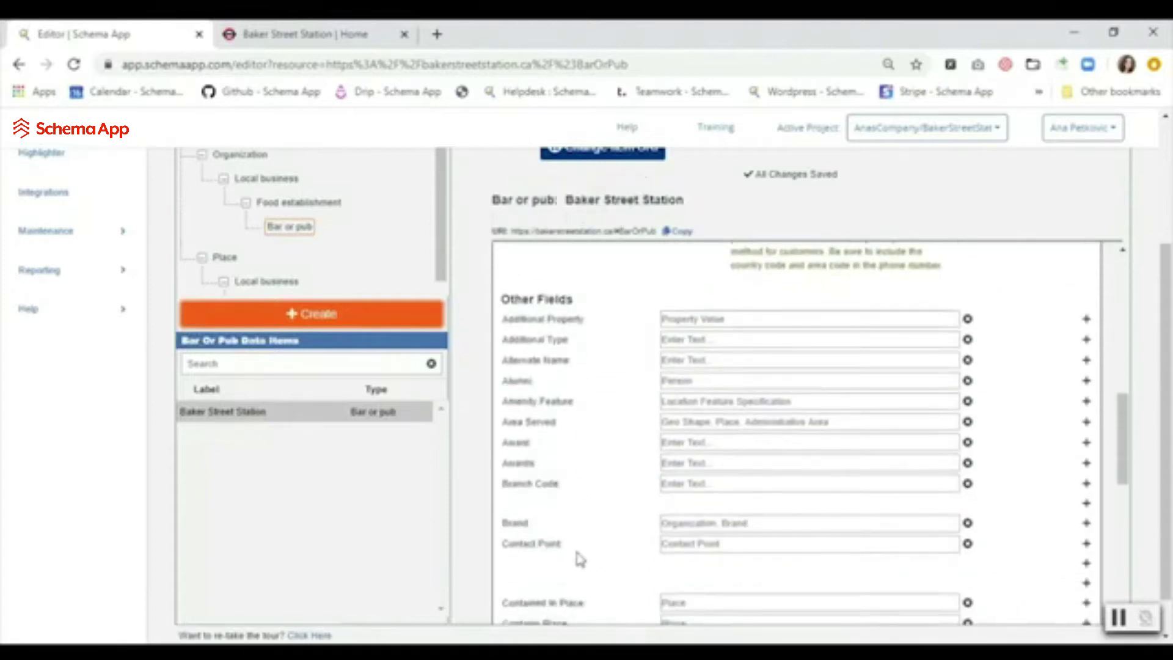
scroll(577, 553, up, 12)
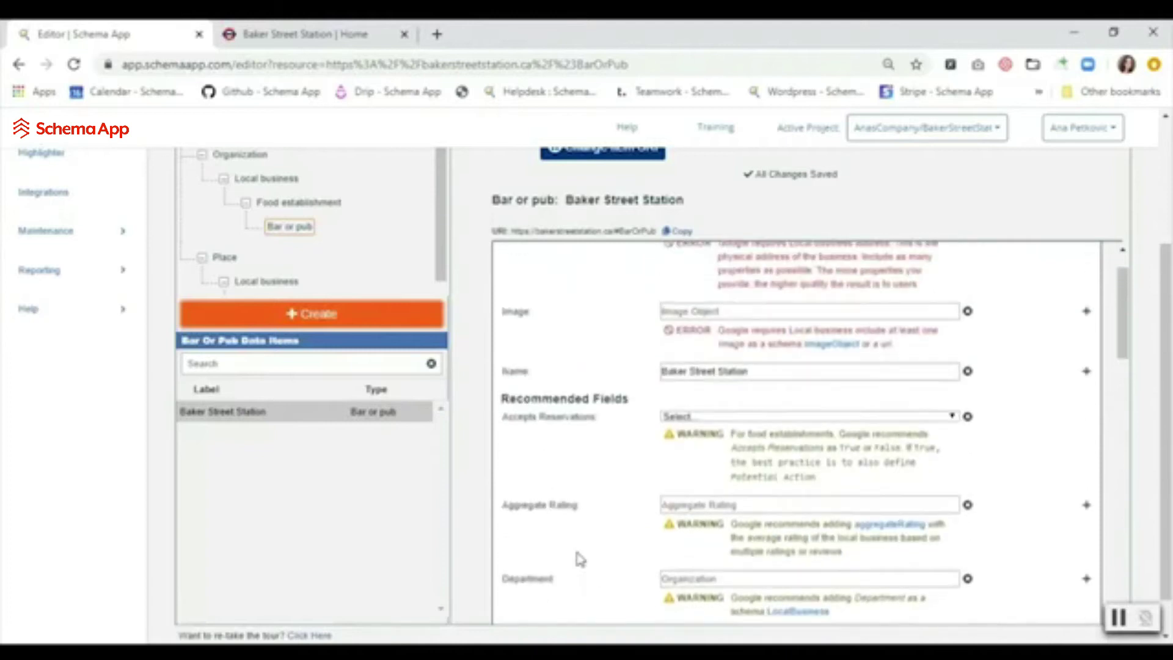
scroll(577, 553, up, 2)
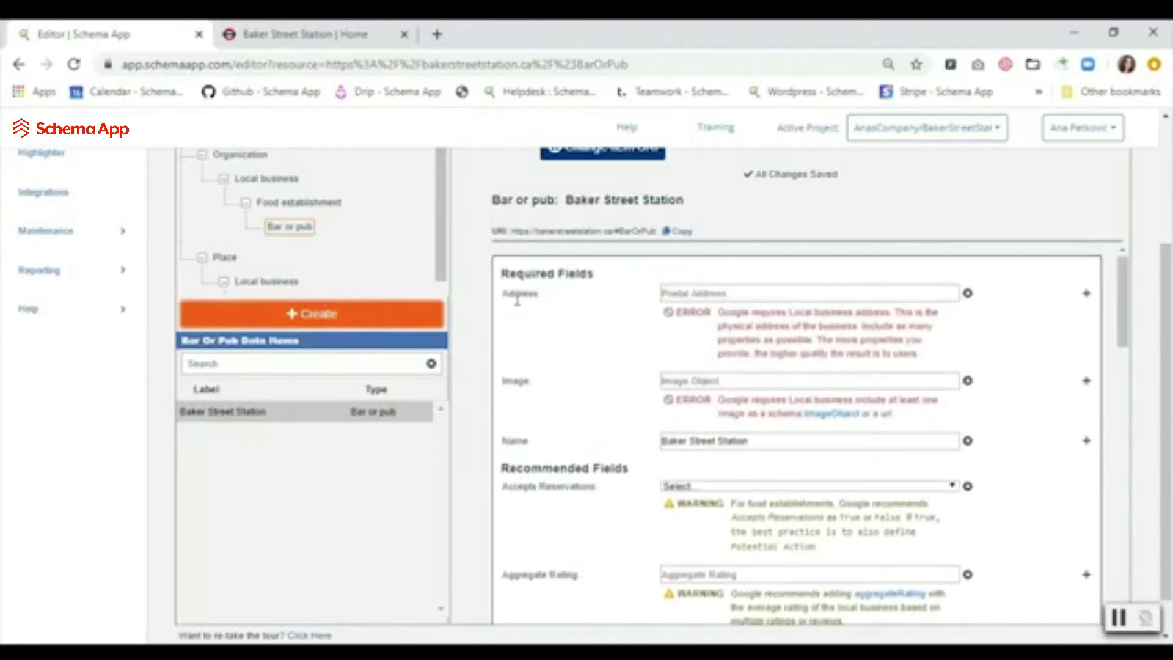
Select the pub's street address in the website footer for copying
click(286, 30)
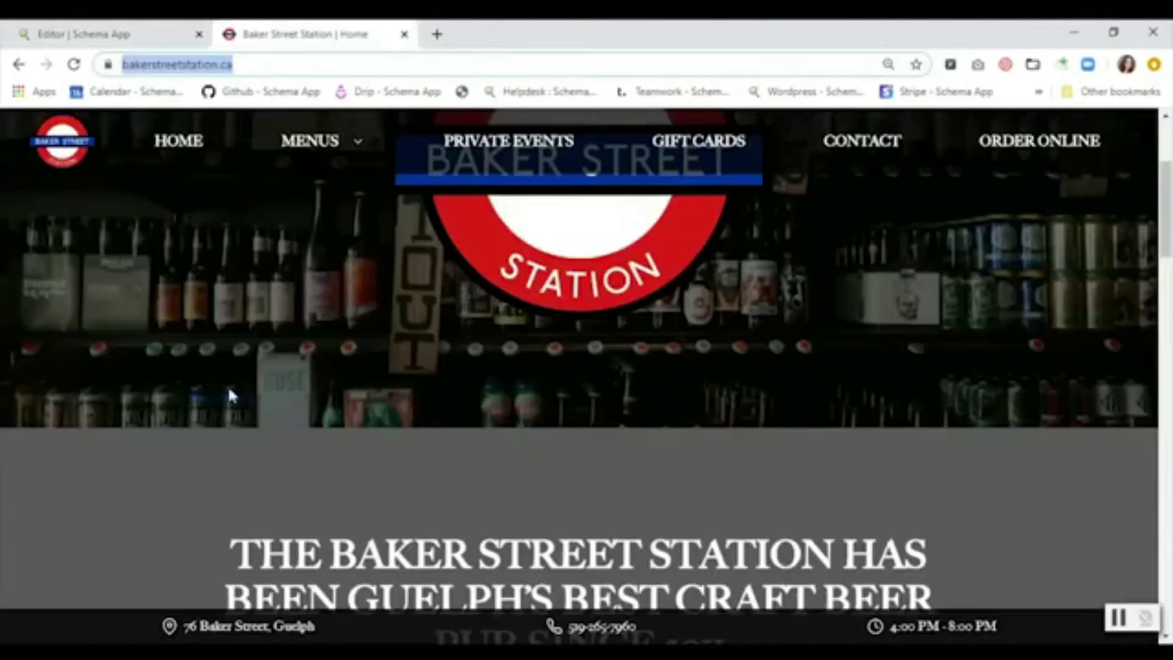
scroll(218, 414, down, 10)
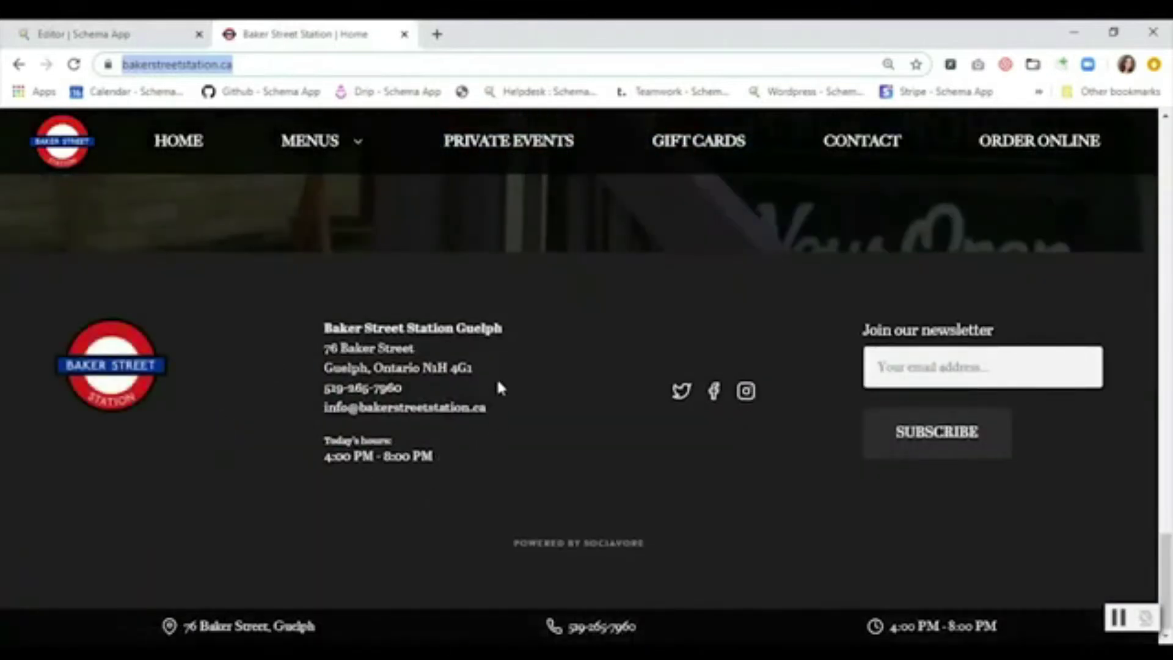
drag(504, 374, 316, 359)
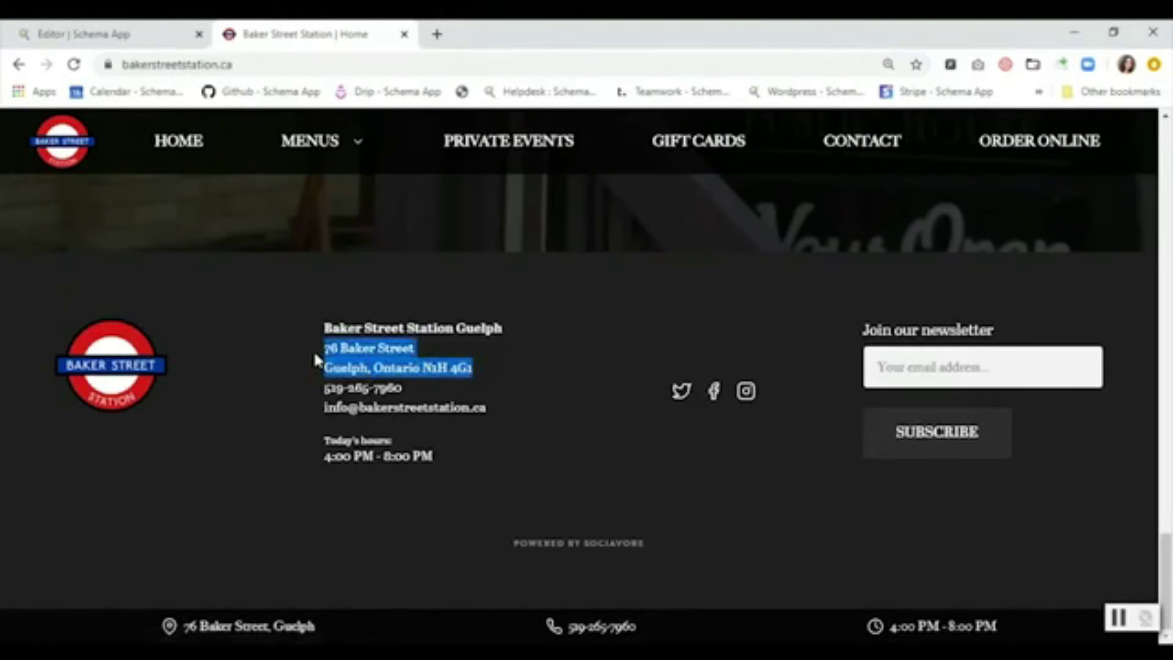
Enter 'Baker Street Station Address' in Address and convert it to a Postal address data item
click(78, 34)
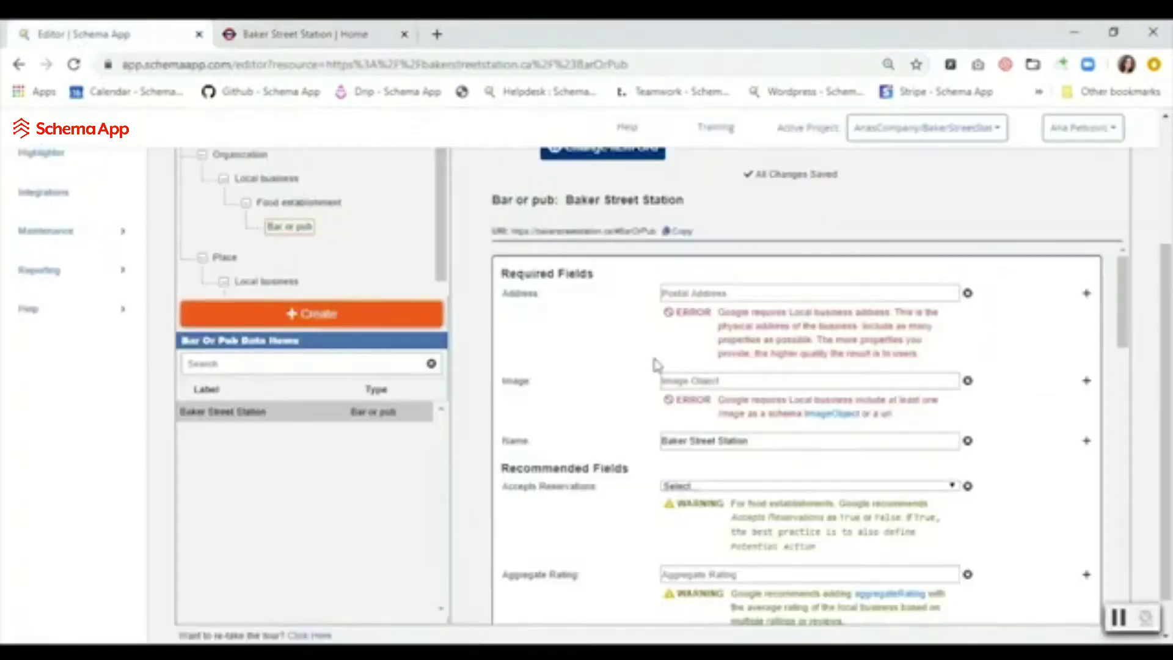
click(725, 295)
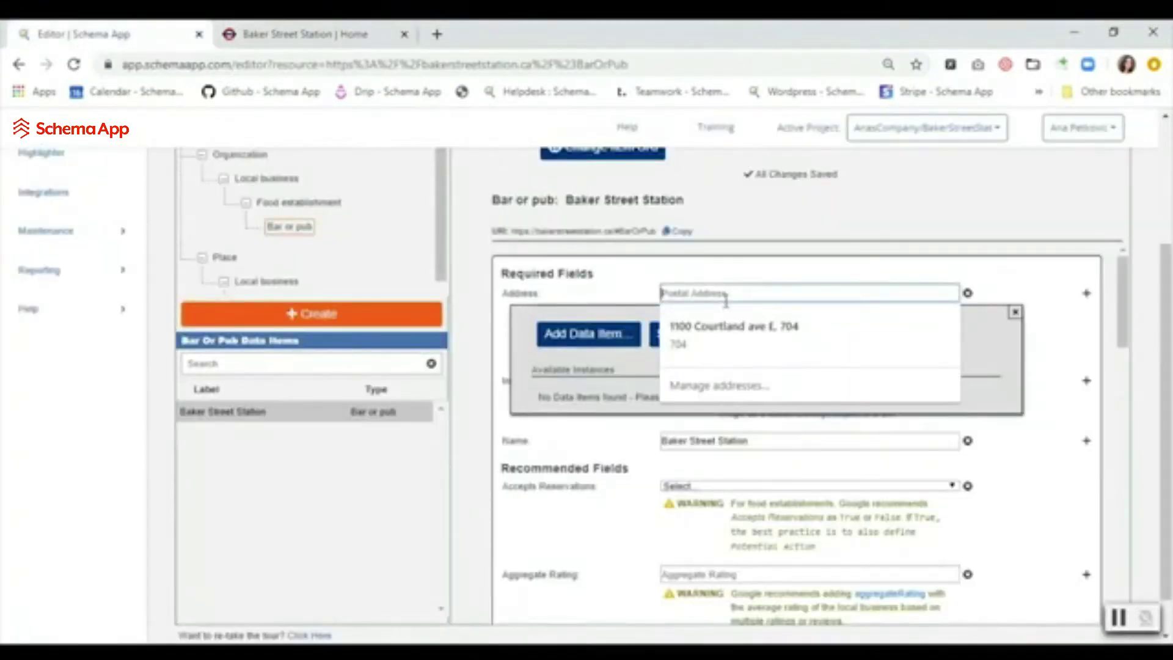
text(Baker)
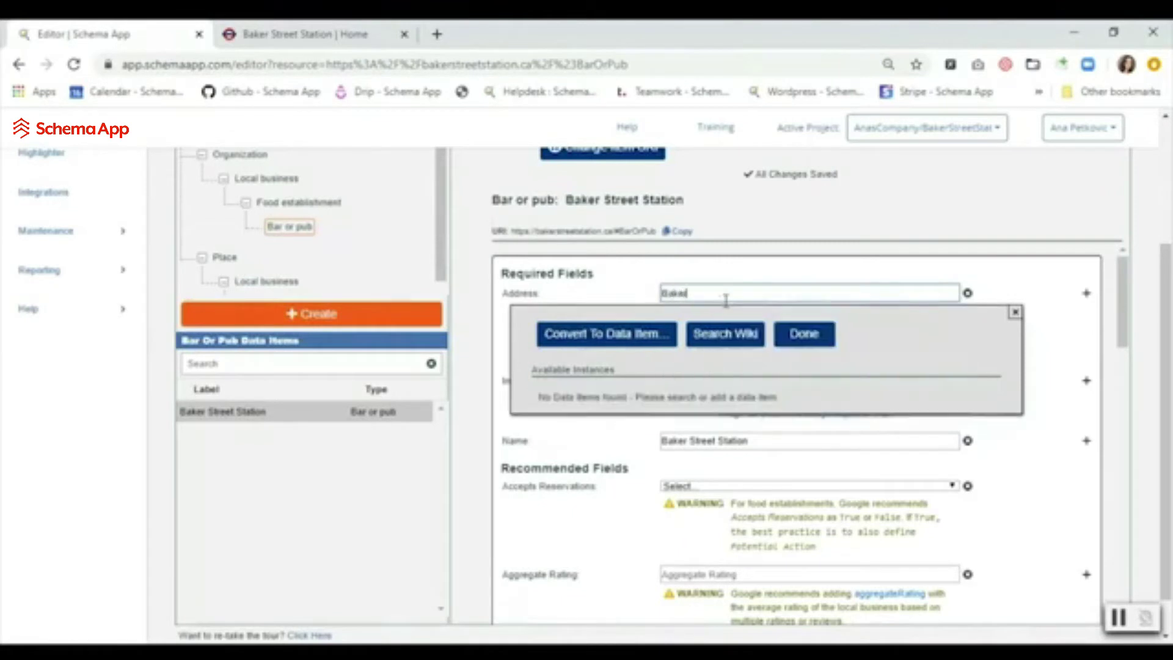
text( Street Station Address)
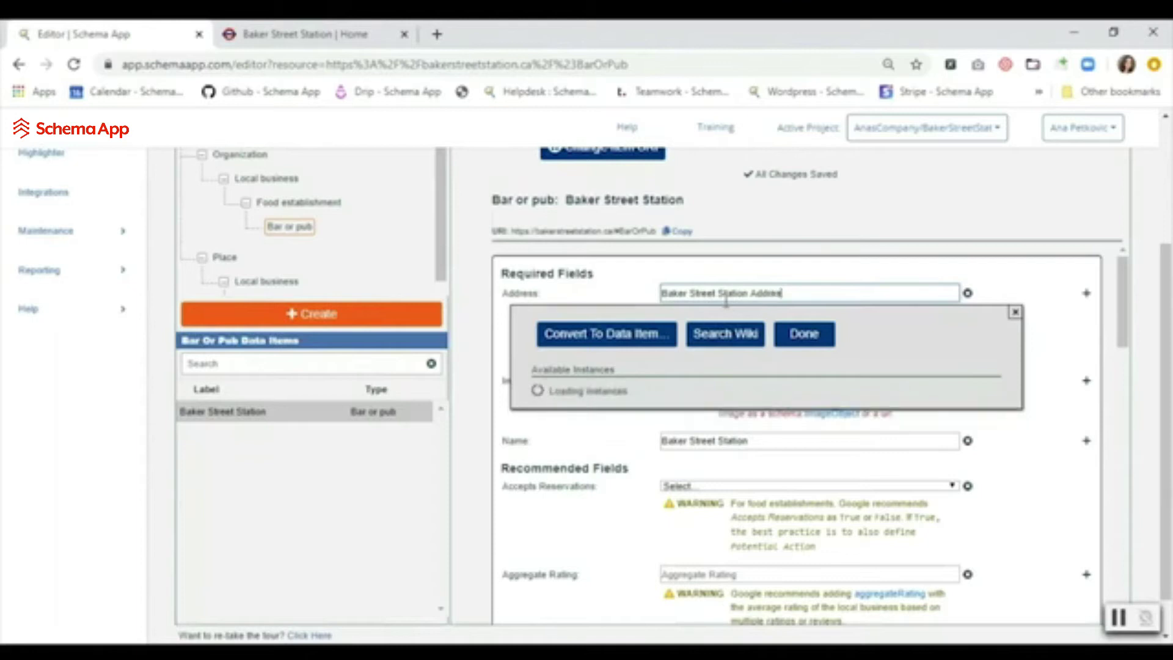
click(608, 333)
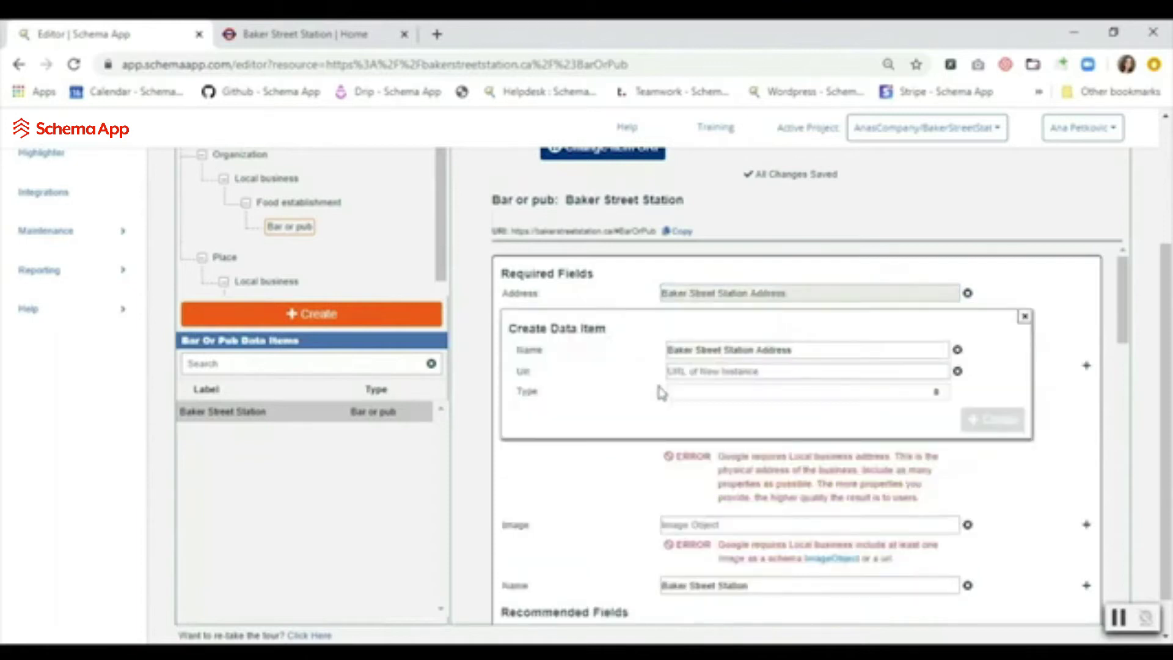
click(680, 399)
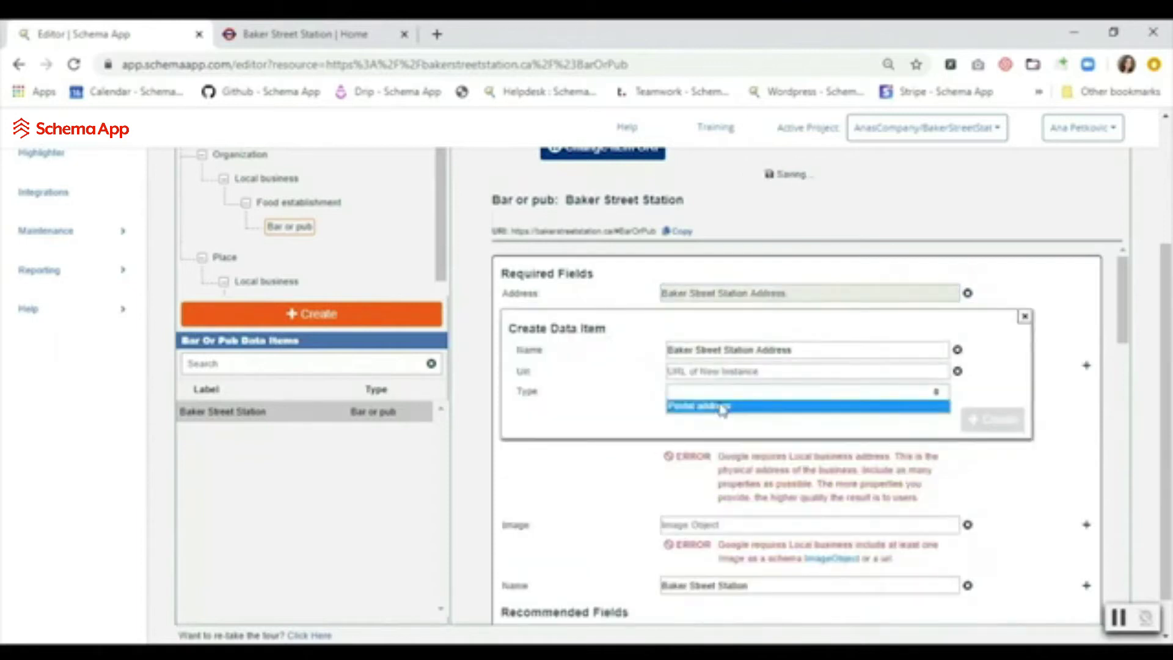
click(715, 410)
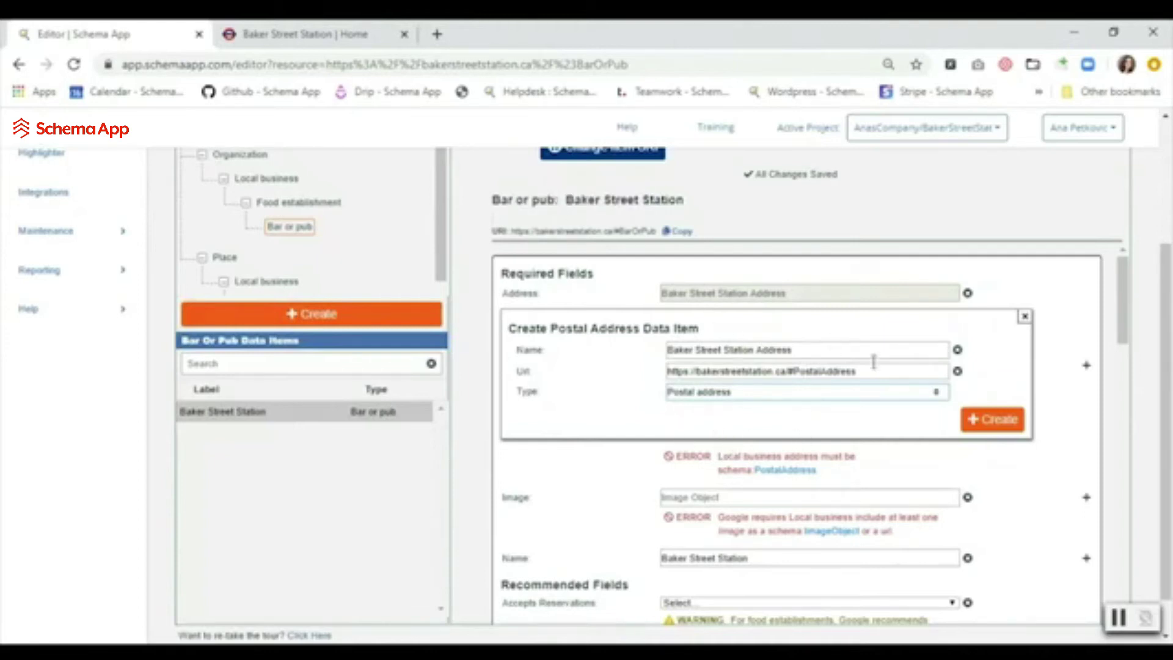
click(1000, 430)
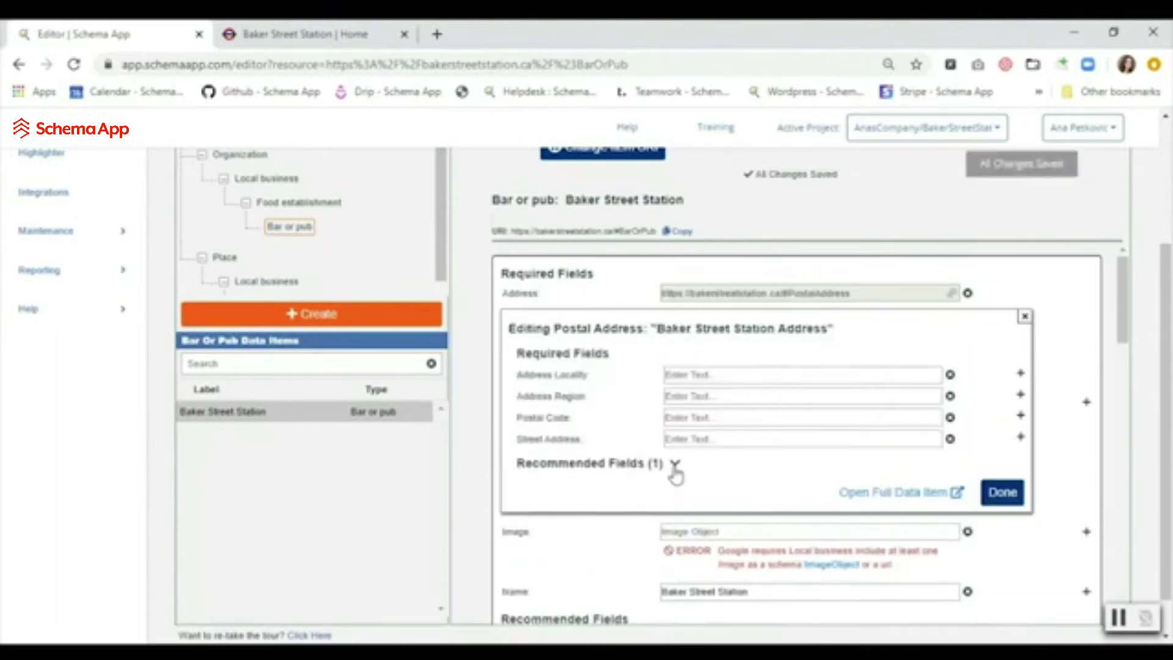
click(675, 469)
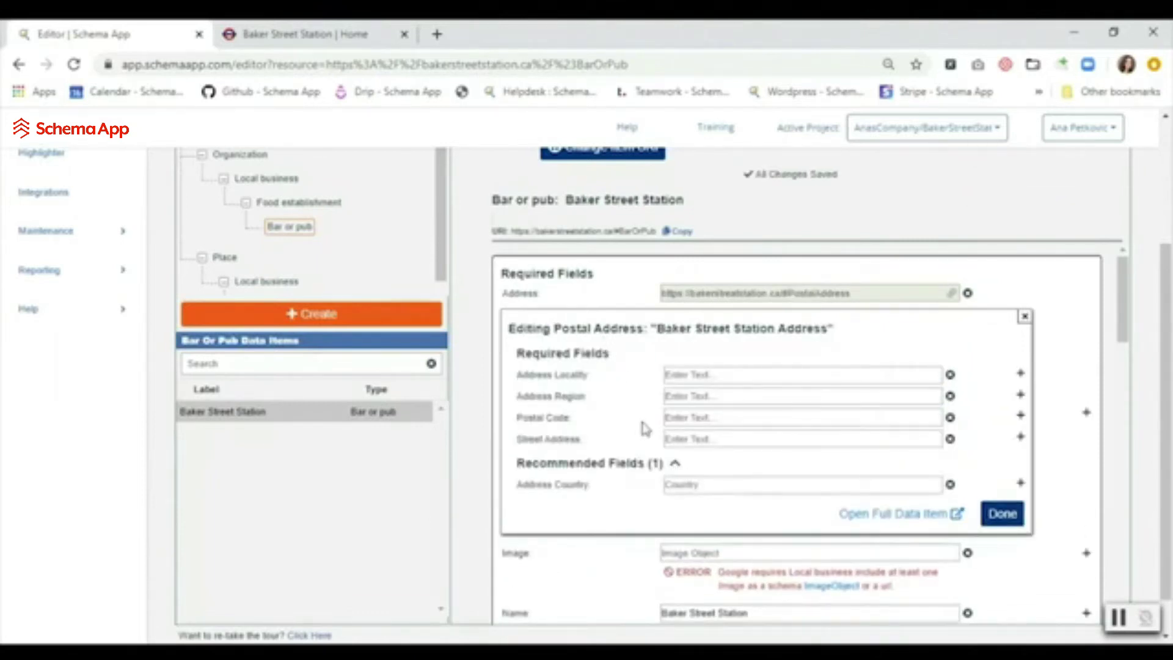
click(687, 435)
text(76 Baker Street Guelph, Ontario N1H 4G5)
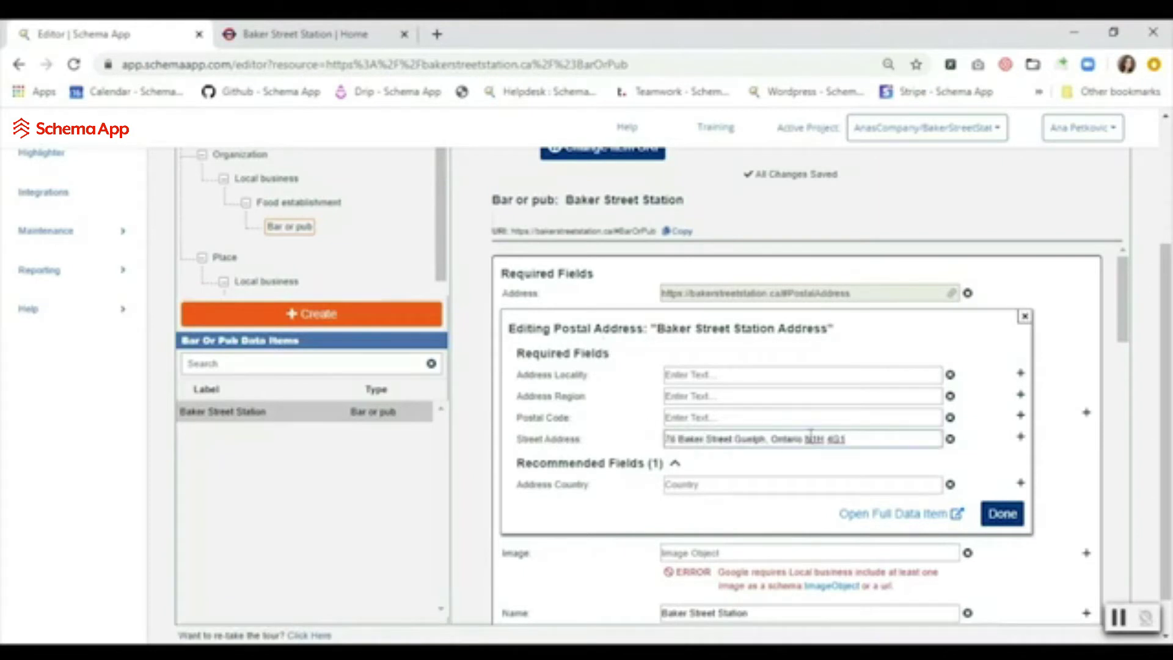
drag(845, 446, 818, 434)
key(ctrl+x)
click(684, 416)
key(ctrl+v)
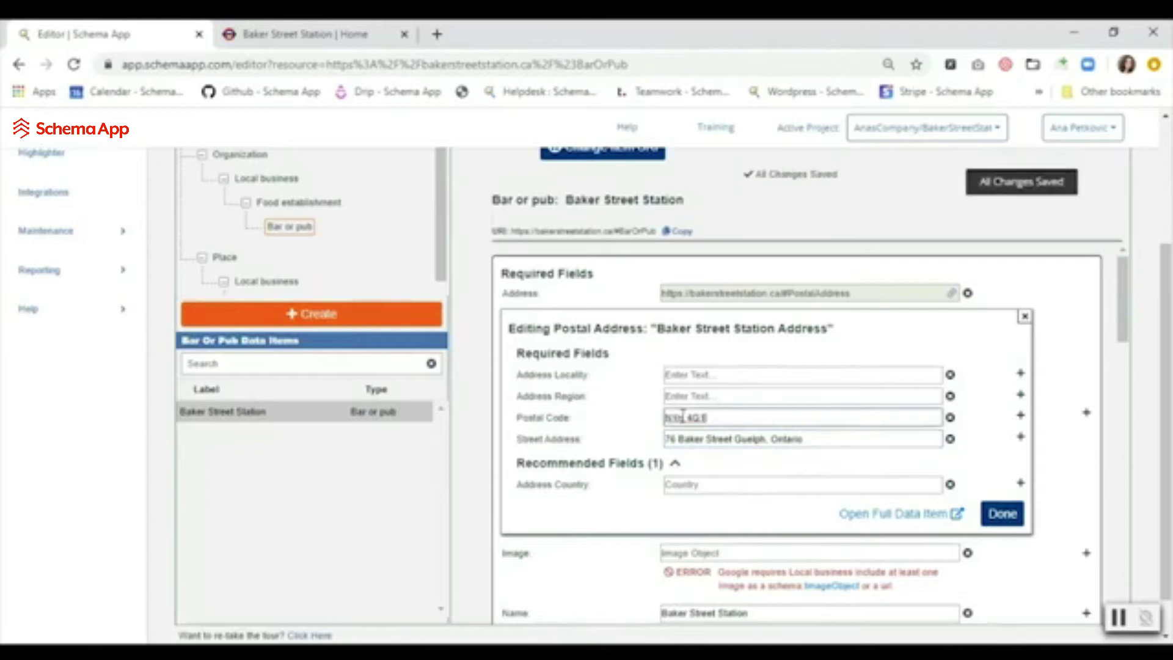
Move Guelph from the street address into Address Locality
click(786, 435)
double_click(750, 440)
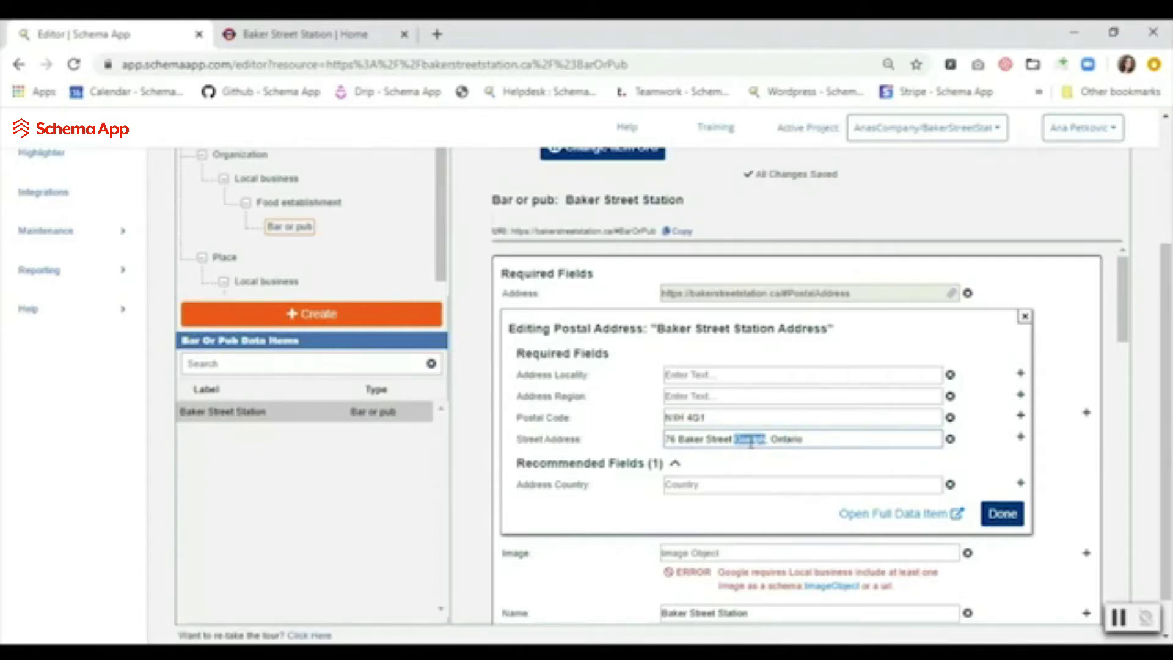
key(BackSpace)
click(689, 377)
text(Guelph)
triple_click(758, 439)
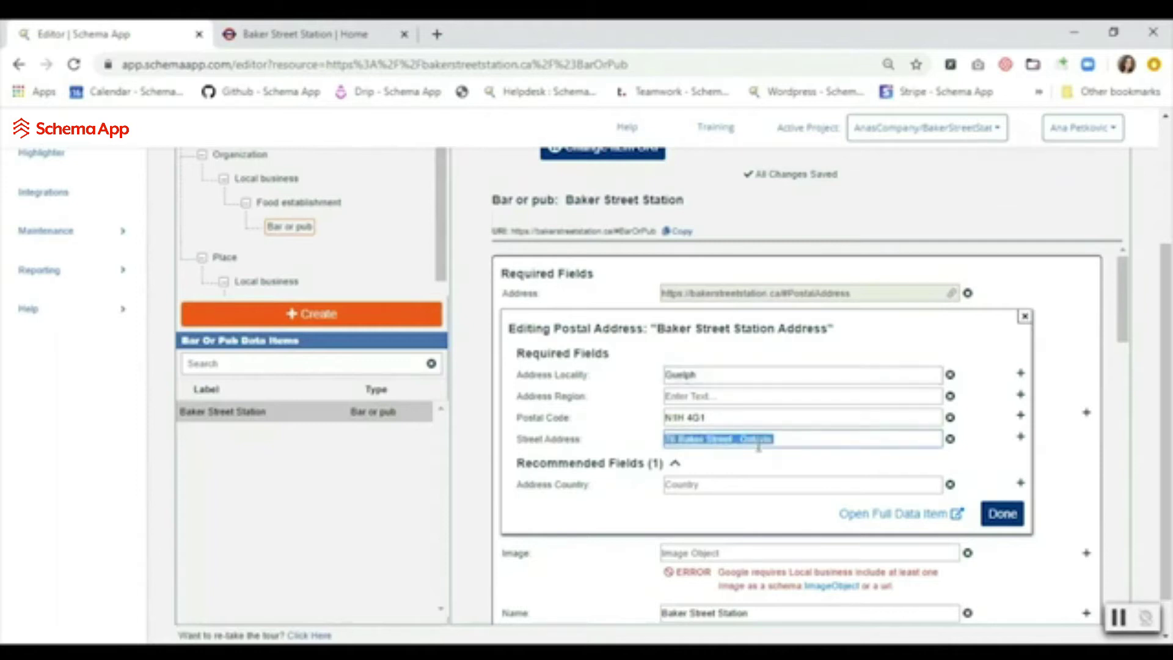
click(758, 439)
double_click(762, 440)
key(BackSpace)
click(695, 398)
key(ctrl+v)
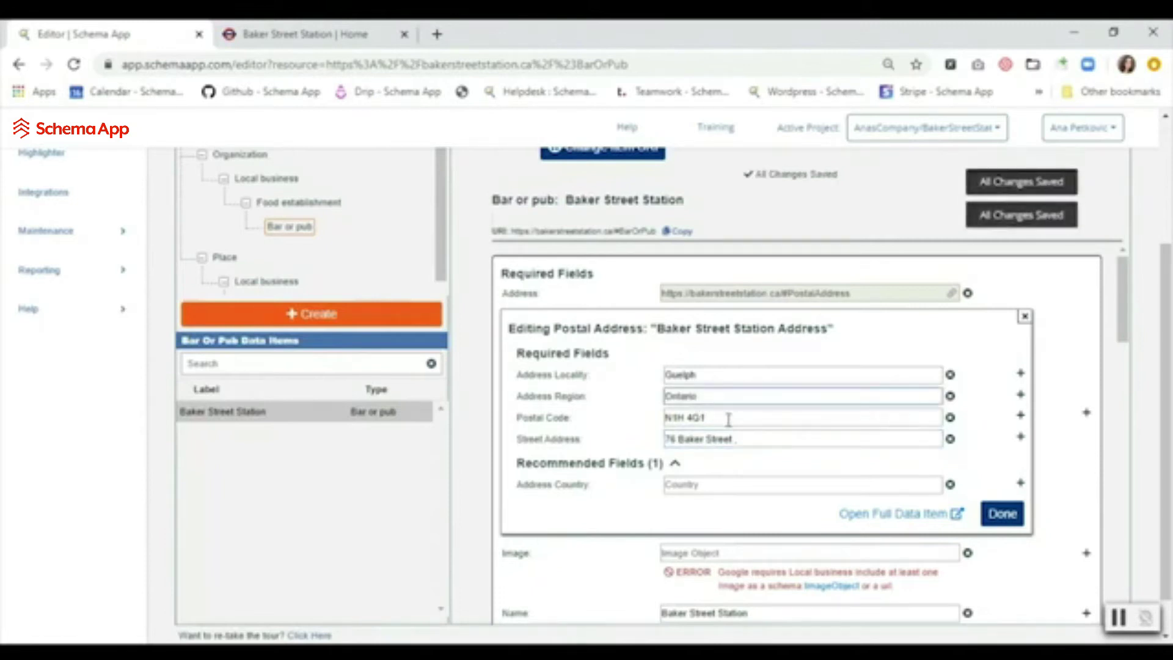
click(755, 439)
key(BackSpace)
key(BackSpace)
key(BackSpace)
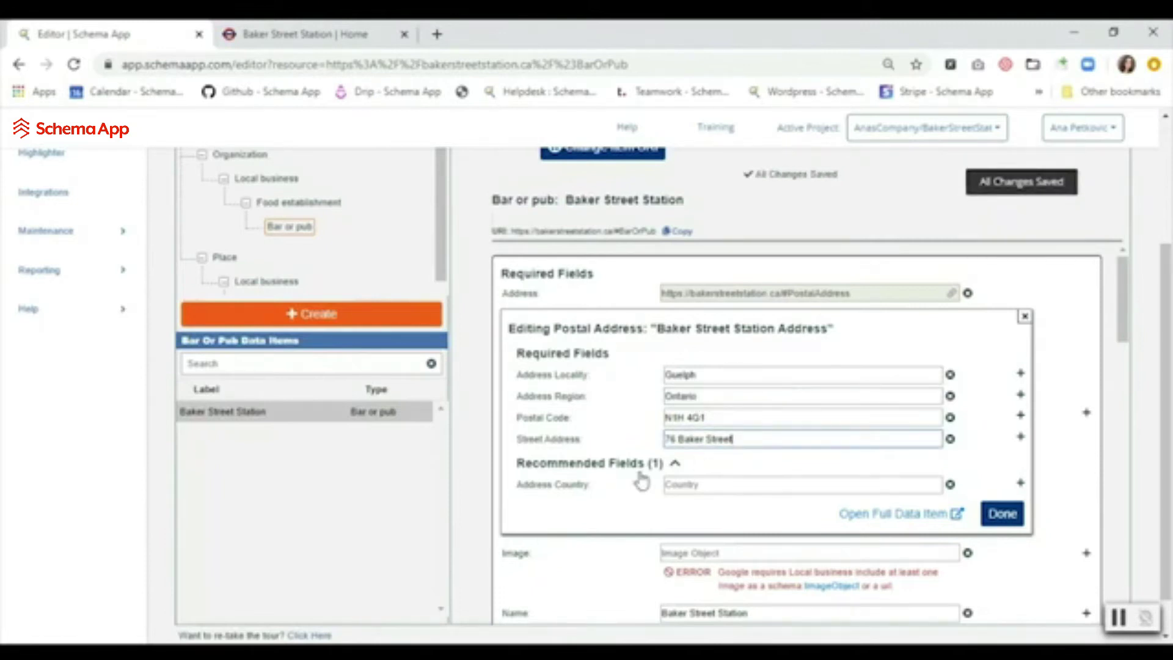
Set Address Country to the Wikipedia entry 'Canada (sovereign state in North America)' and close the editor
mouse_move(560, 485)
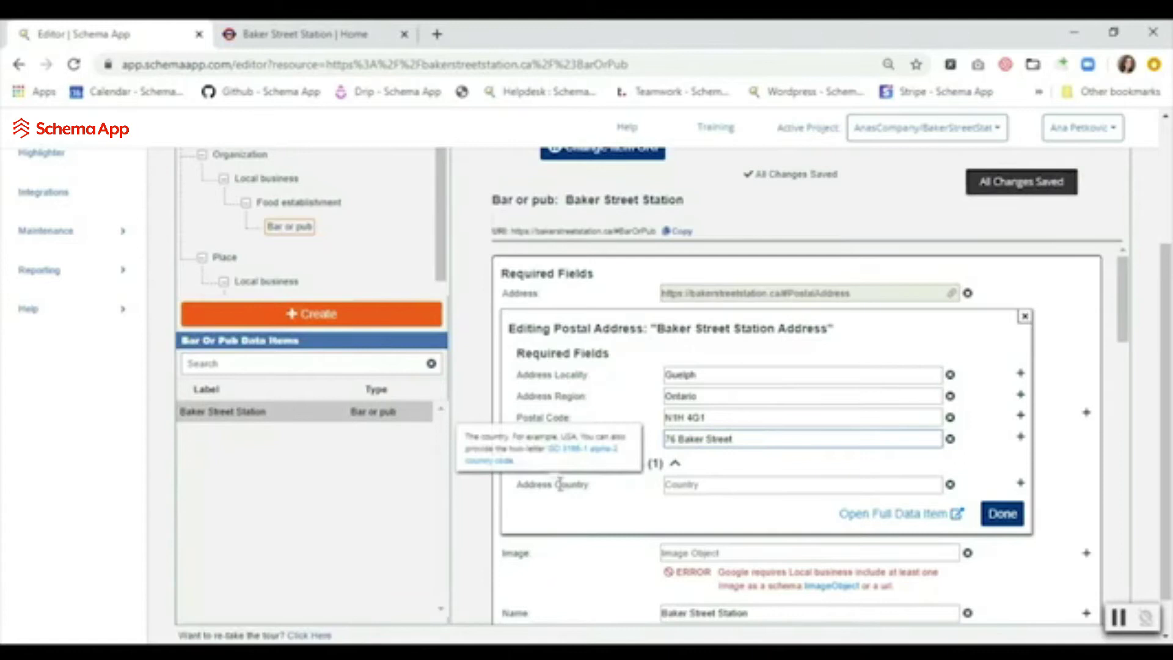
click(707, 484)
text(Canada)
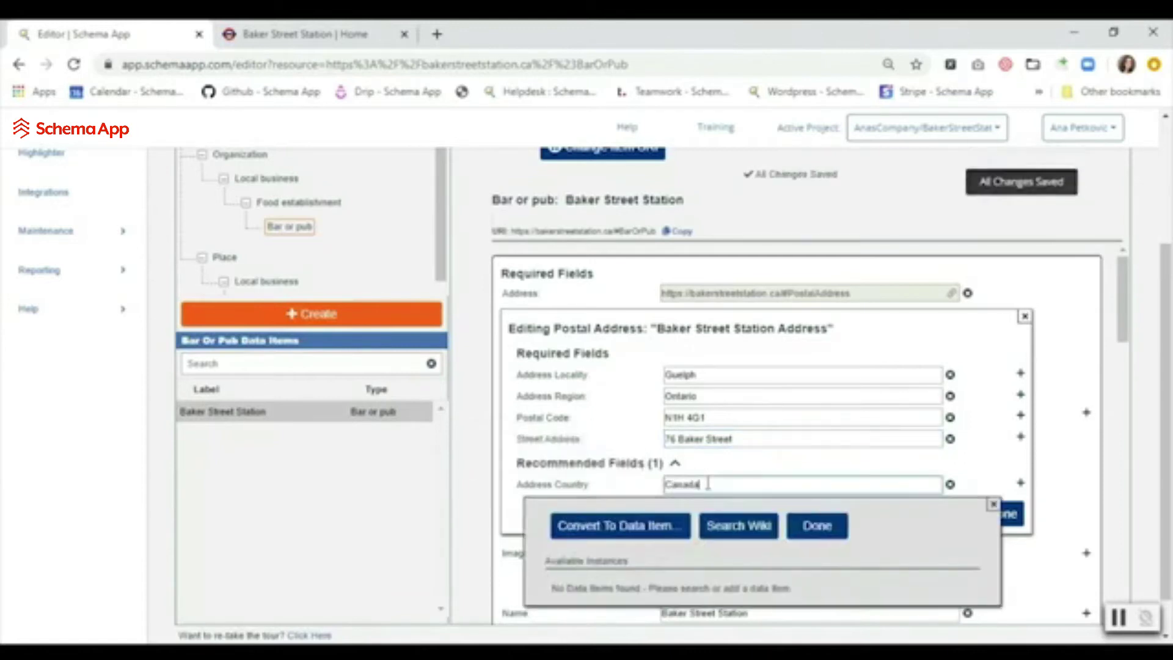
click(743, 529)
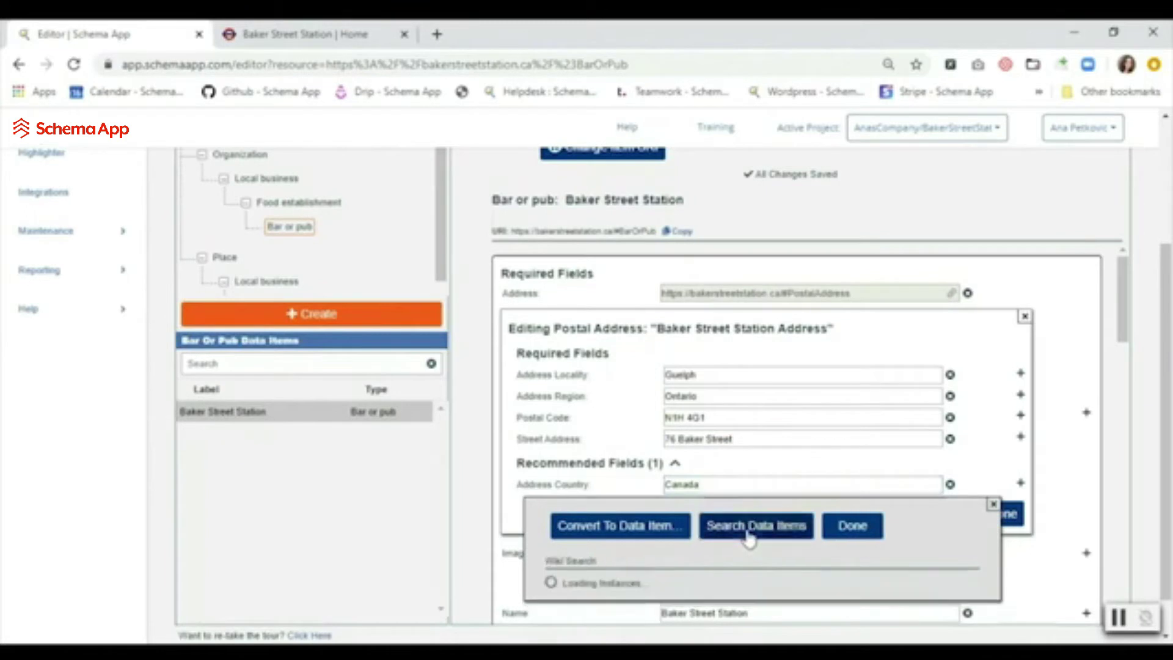
scroll(676, 552, down, 1)
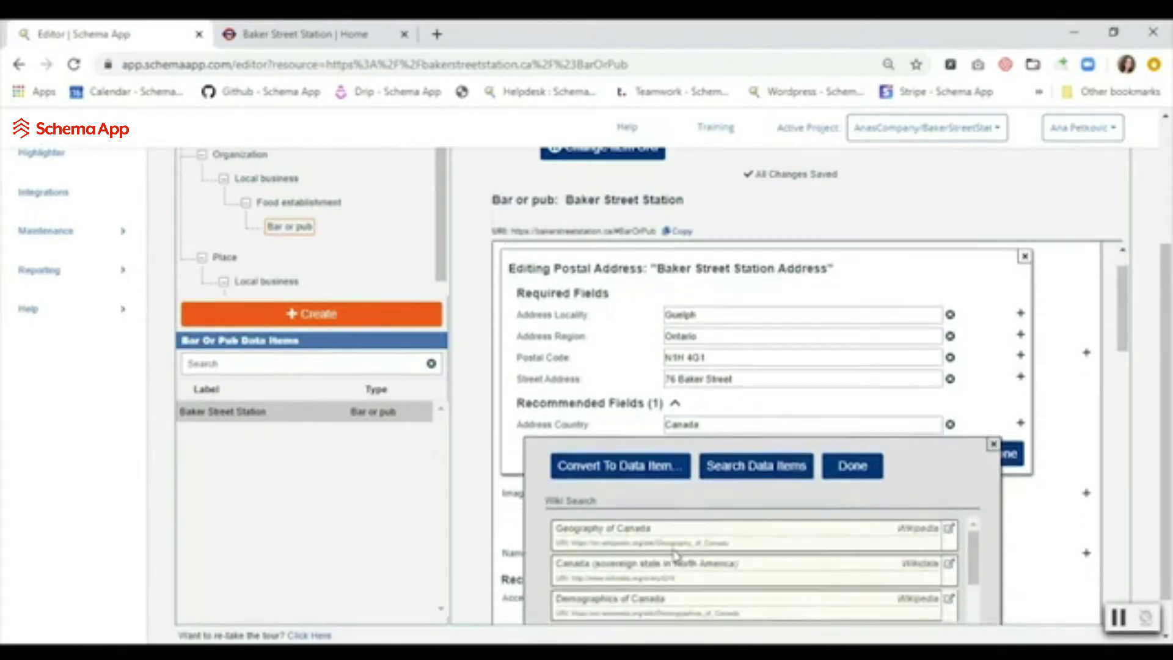
click(602, 568)
click(1005, 454)
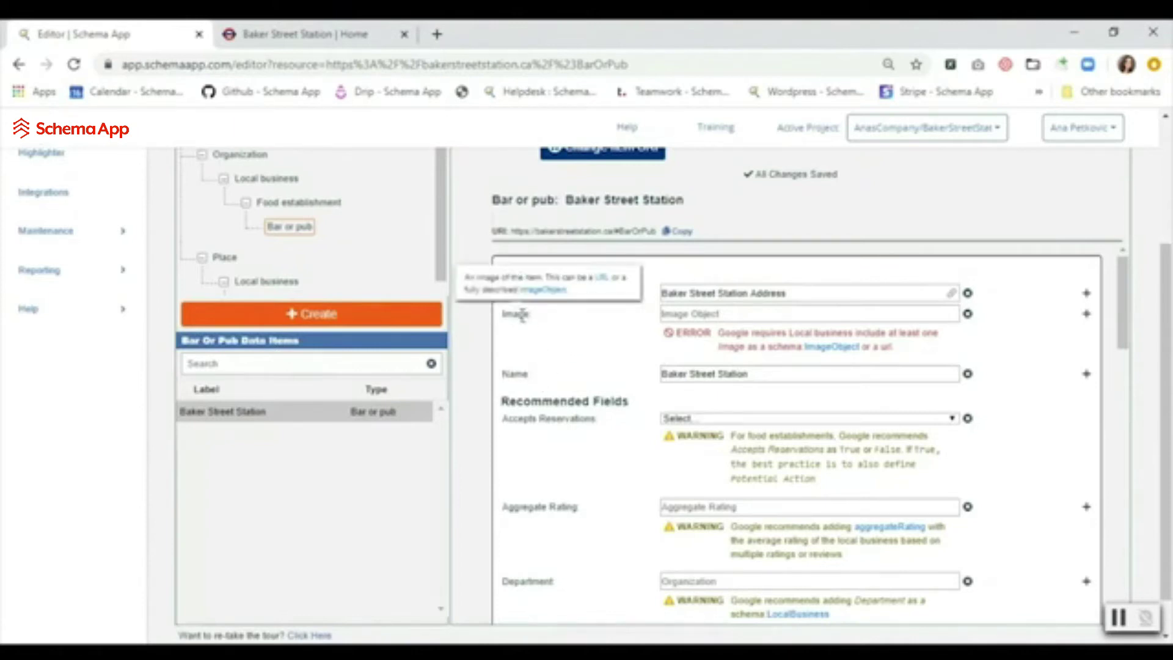
Copy the pub logo's image address from the website and paste it into the Image field
click(314, 40)
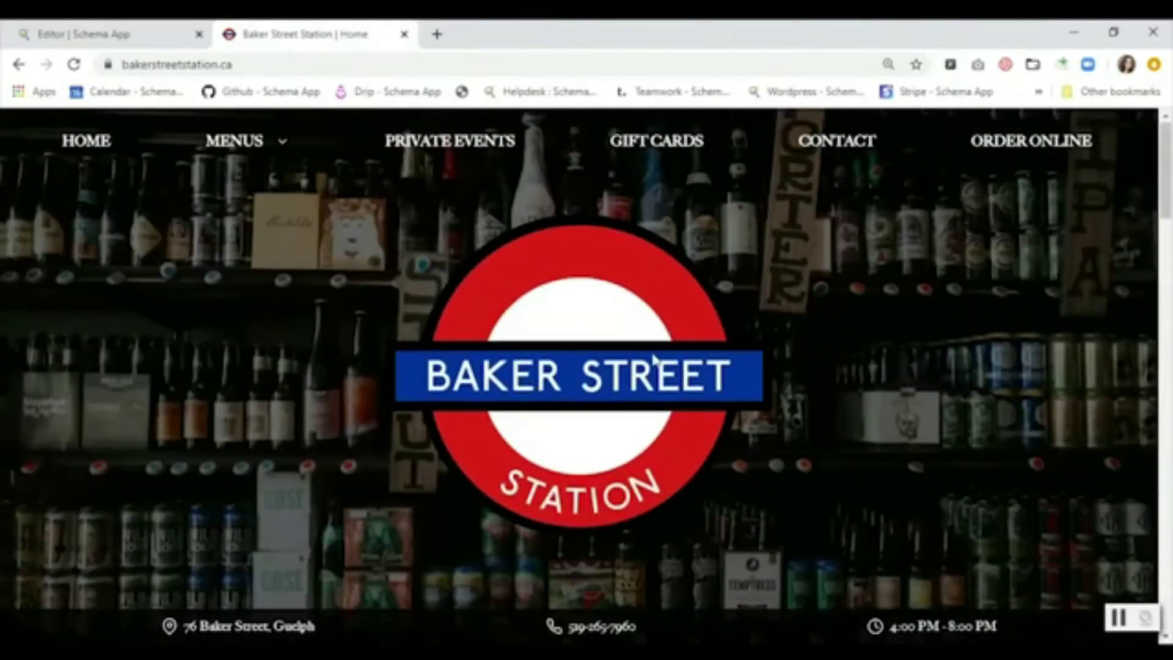
right_click(561, 355)
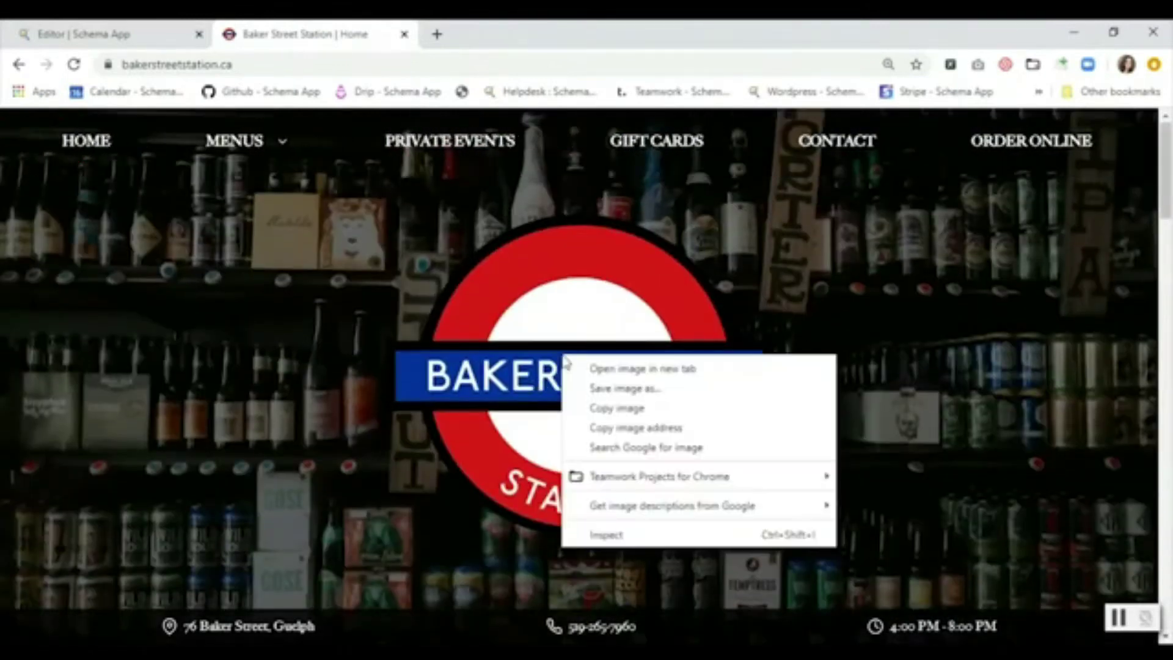
click(665, 438)
click(128, 32)
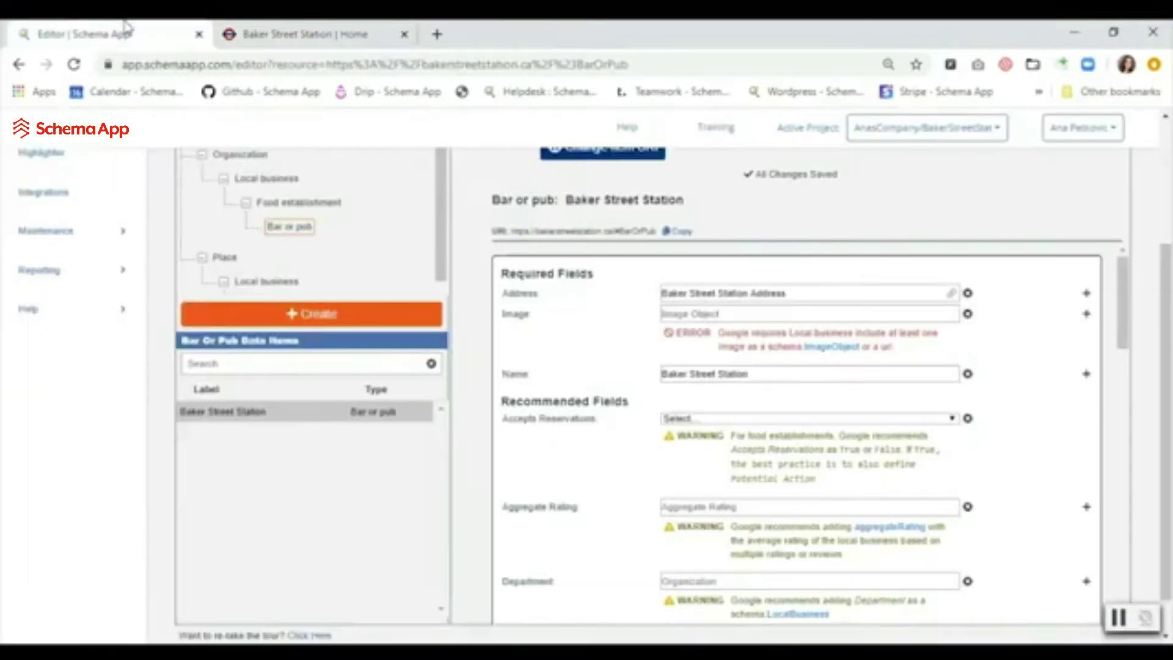
click(697, 315)
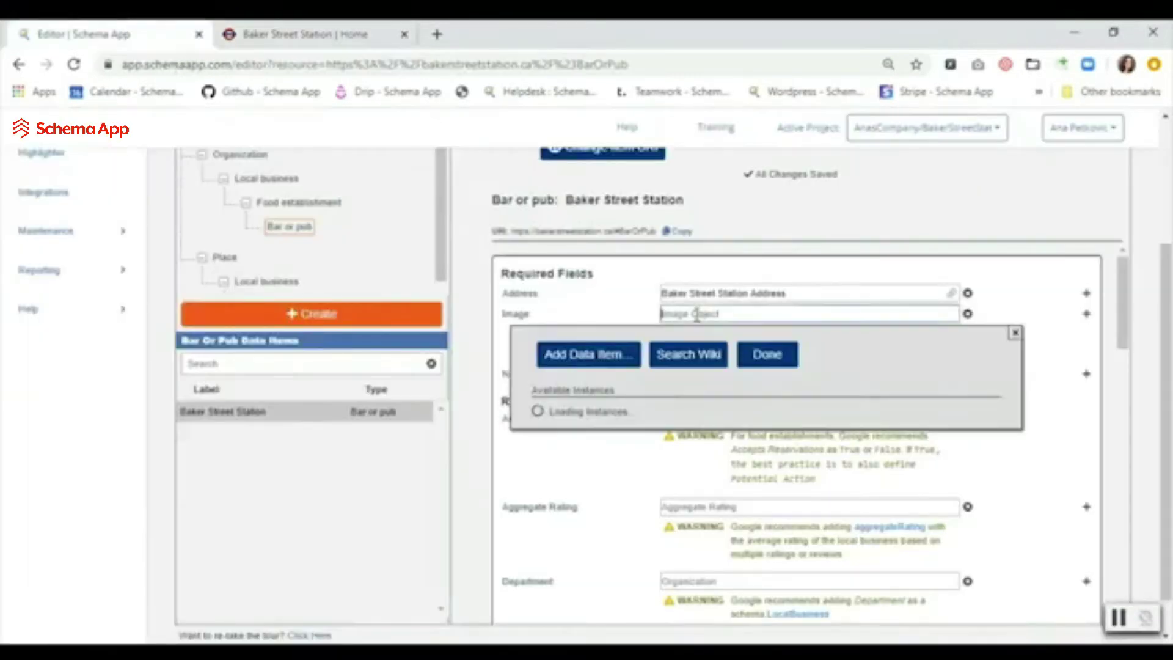
key(ctrl+v)
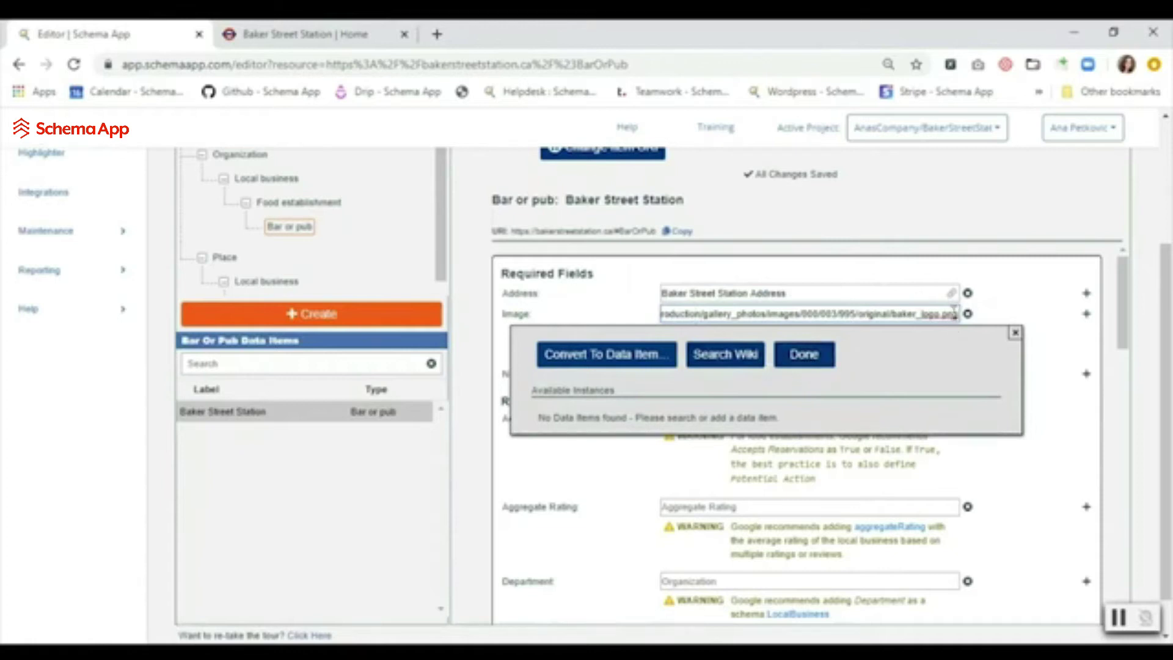
click(822, 355)
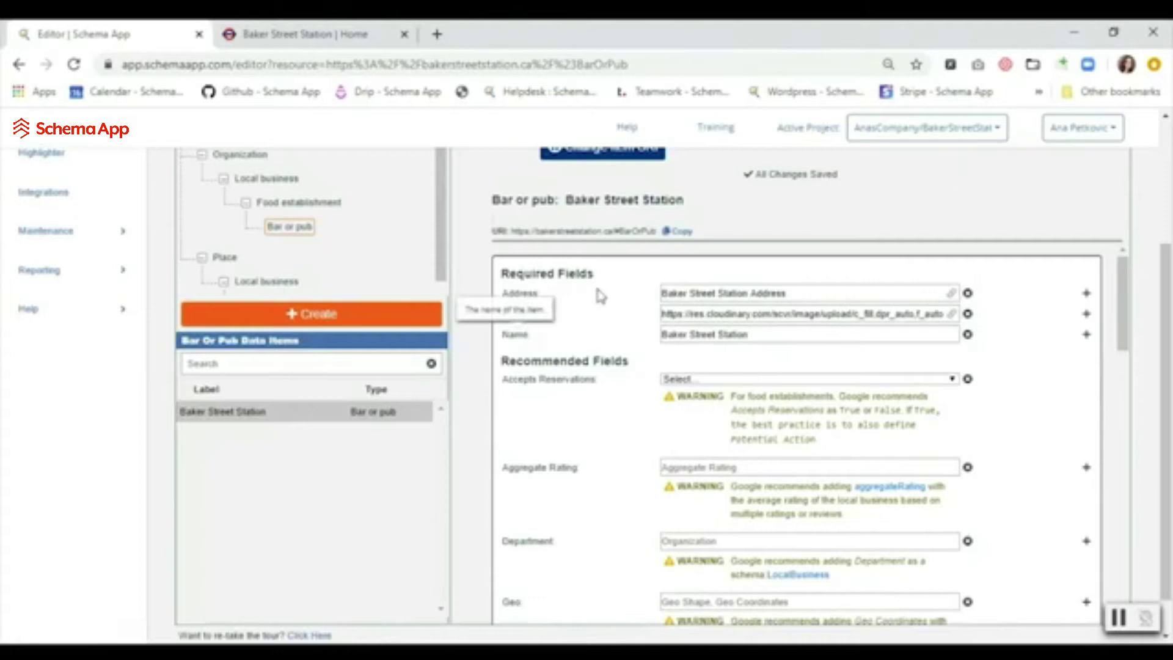
Set Accepts Reservations to False
scroll(552, 405, down, 2)
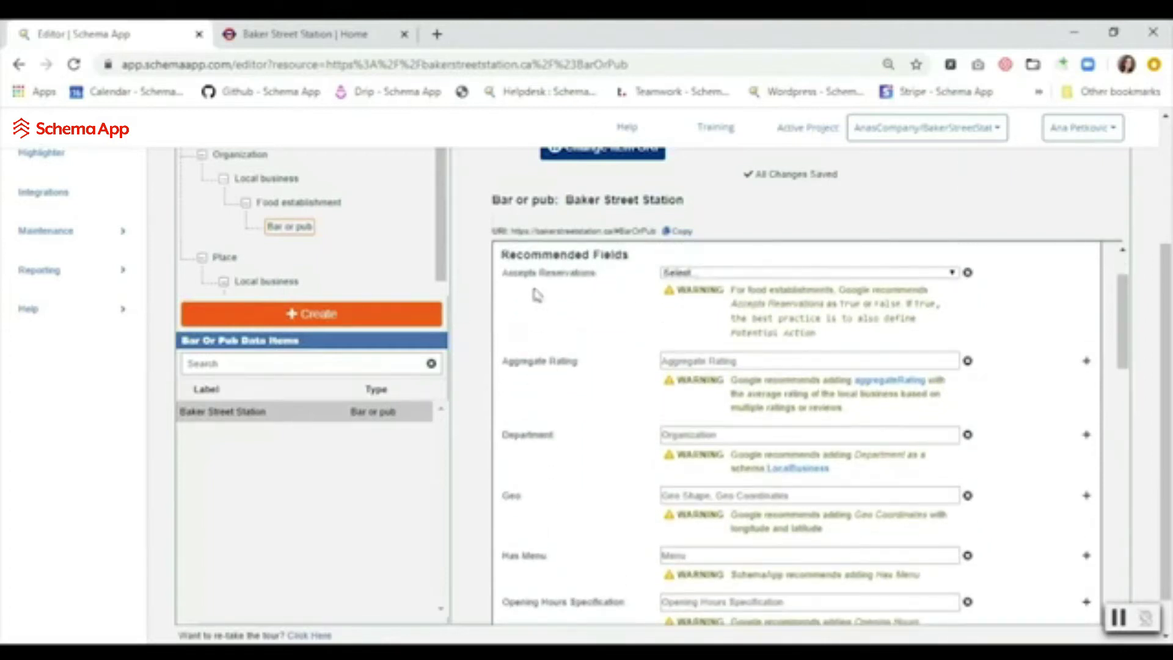
click(677, 274)
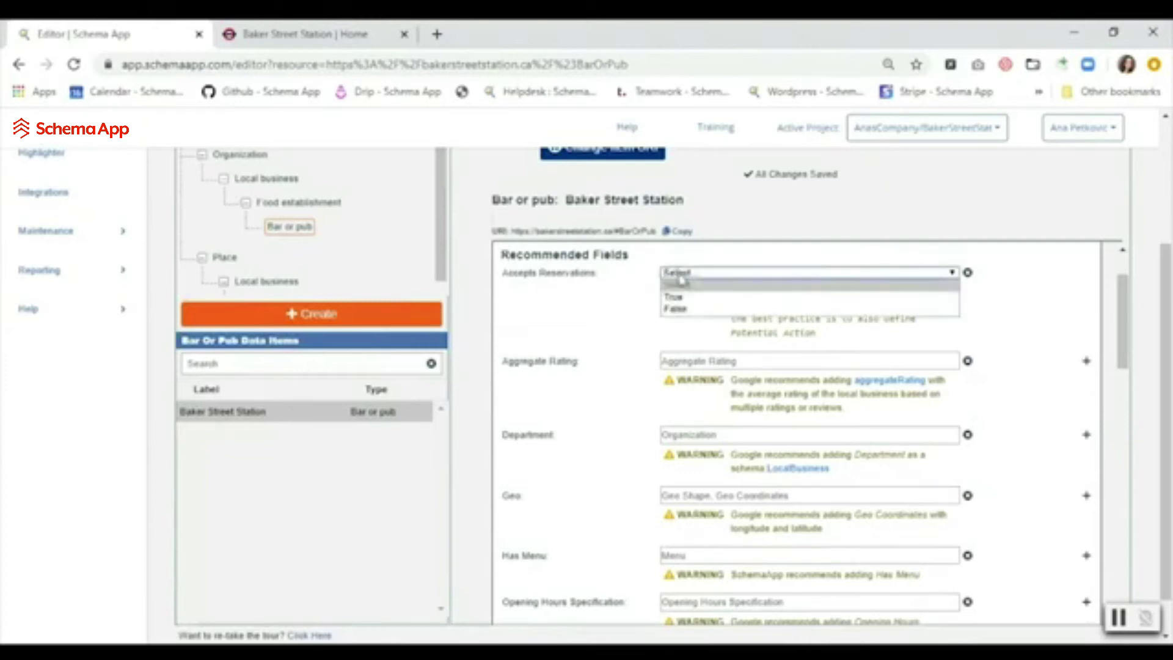
click(686, 313)
click(330, 34)
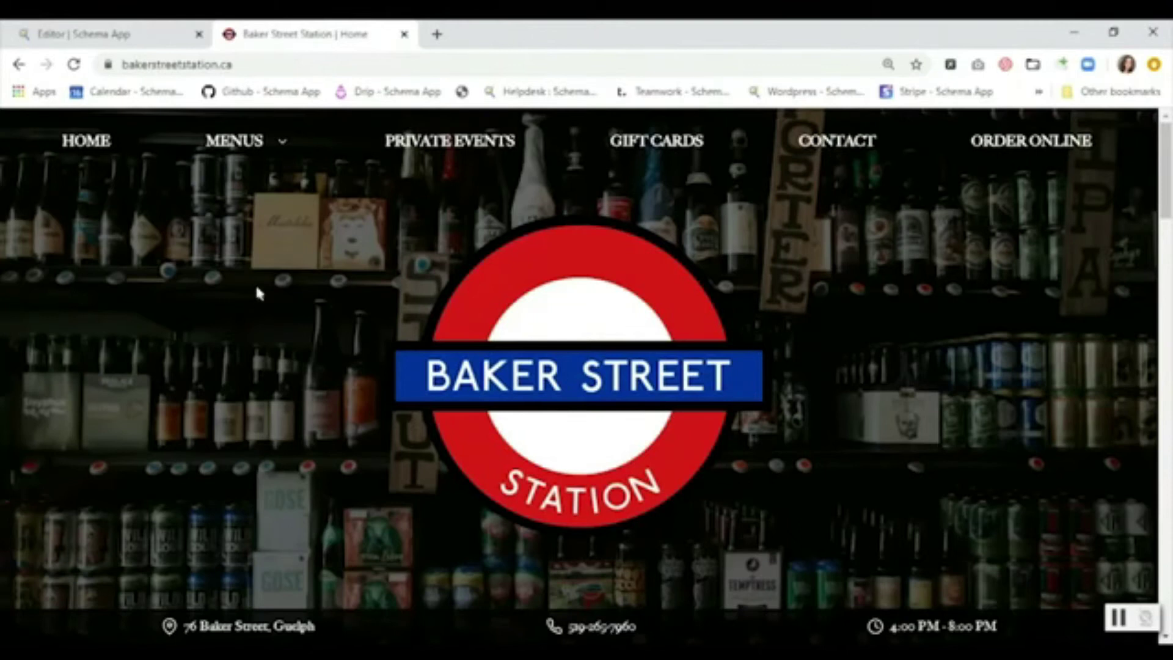
click(154, 37)
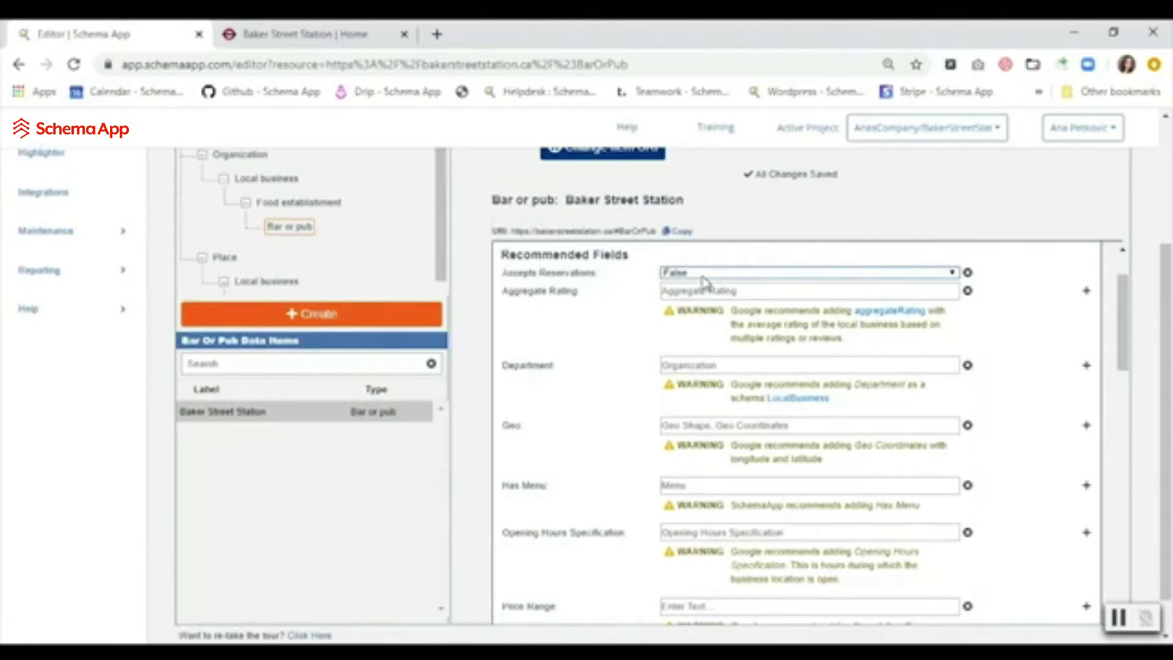
Check the website footer, then open and dismiss the Aggregate Rating popup without adding one
mouse_move(556, 297)
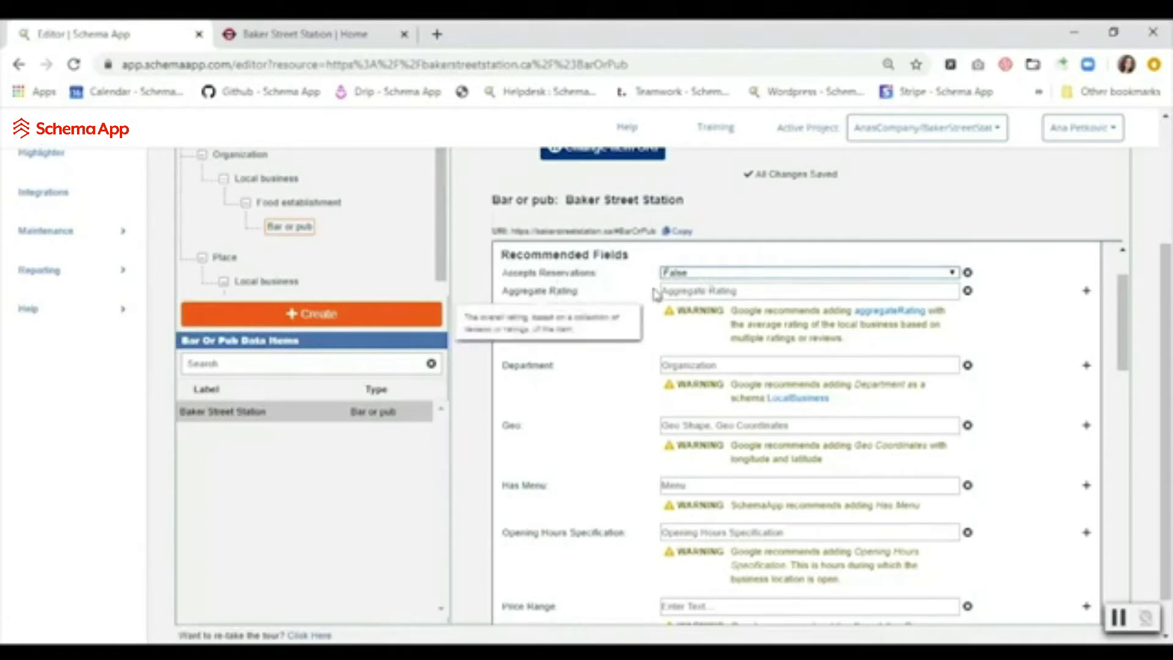
click(365, 42)
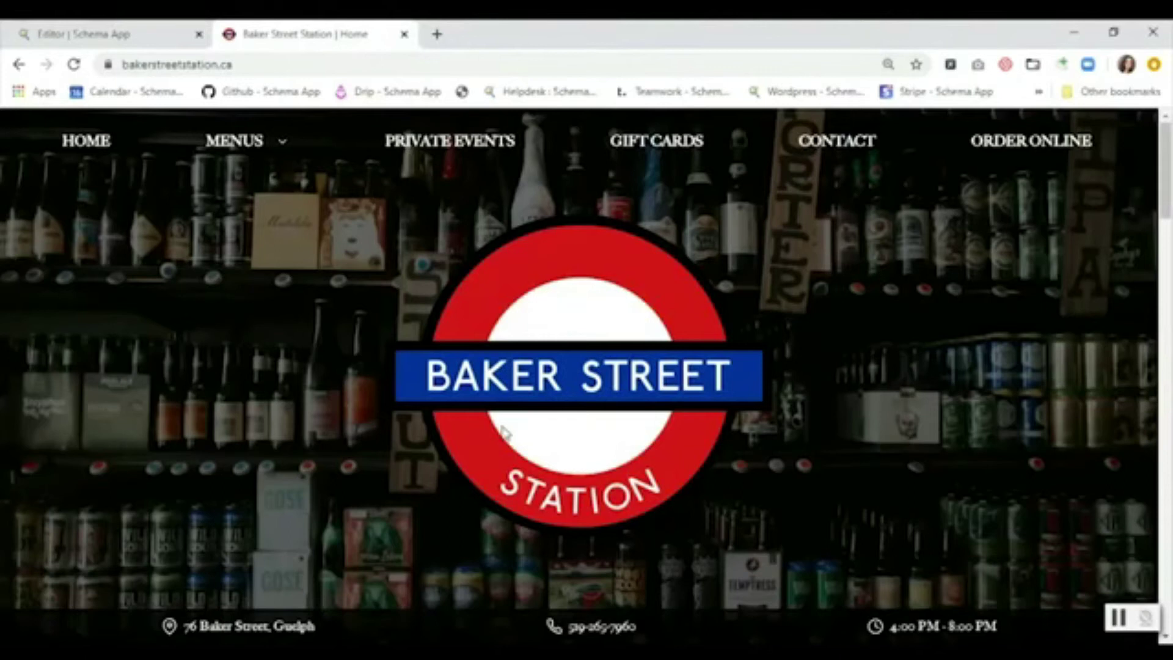
scroll(500, 423, down, 15)
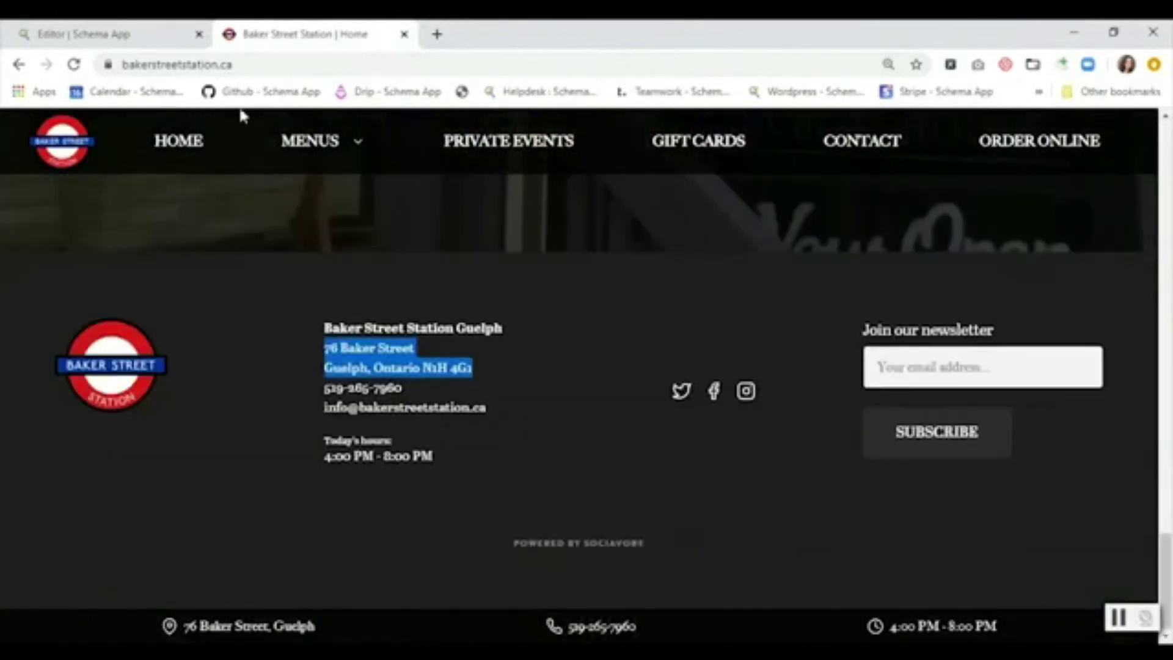
click(118, 33)
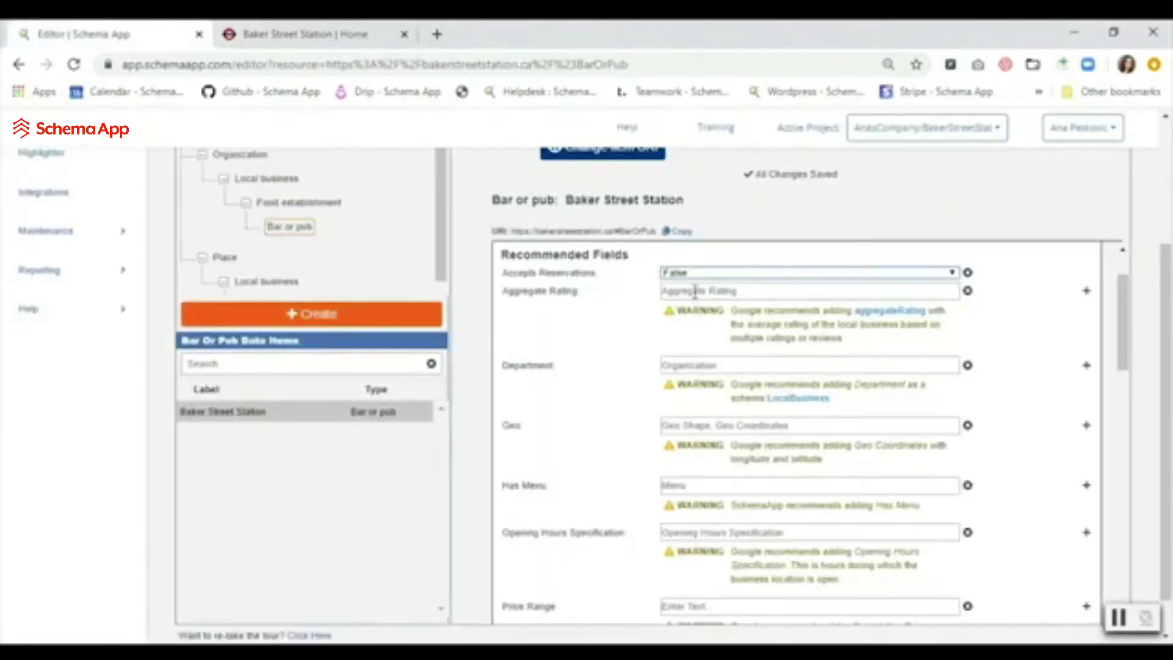
click(695, 292)
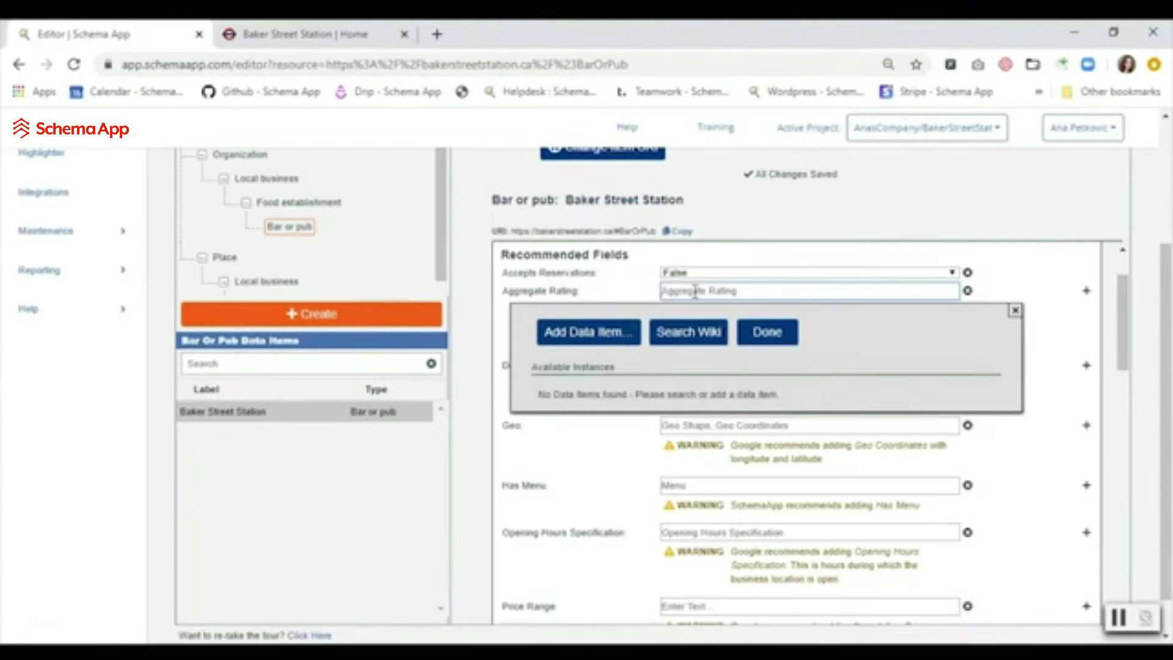
click(597, 297)
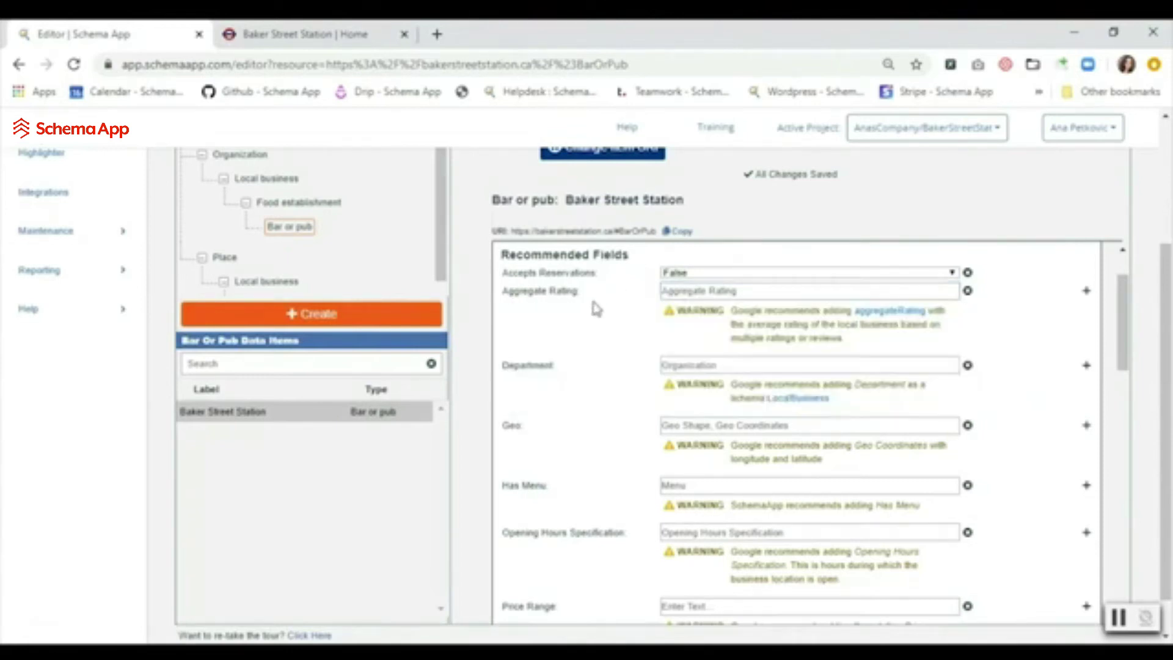
mouse_move(541, 368)
Convert the Geo value into a new data item of type Geo coordinates
scroll(646, 379, down, 1)
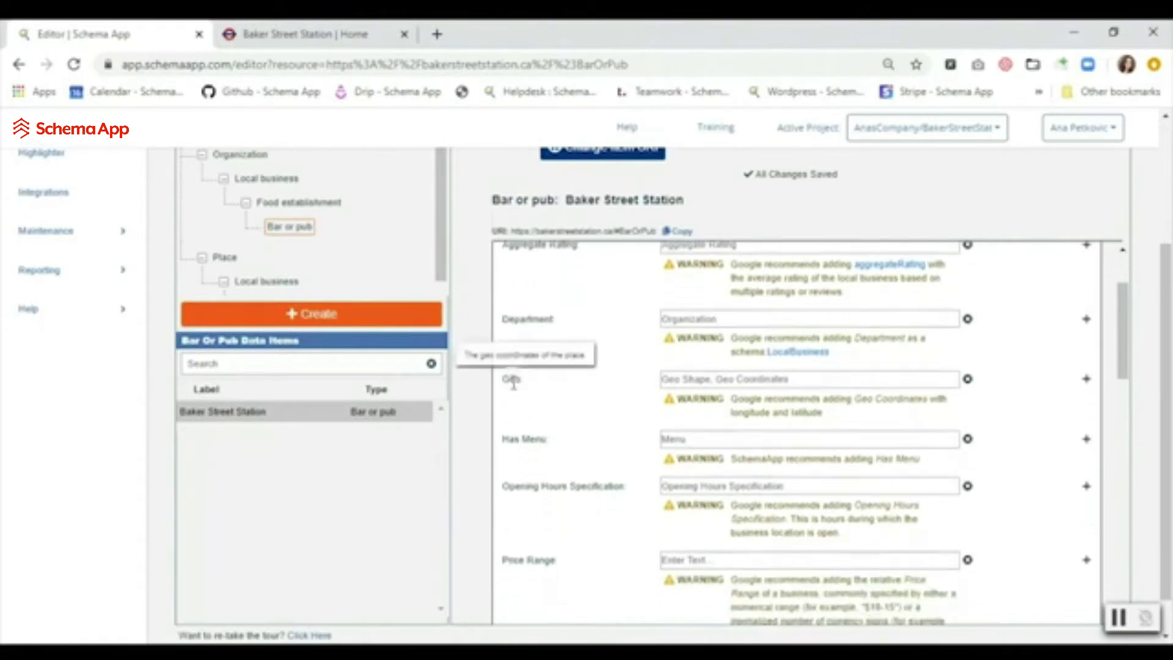
click(708, 375)
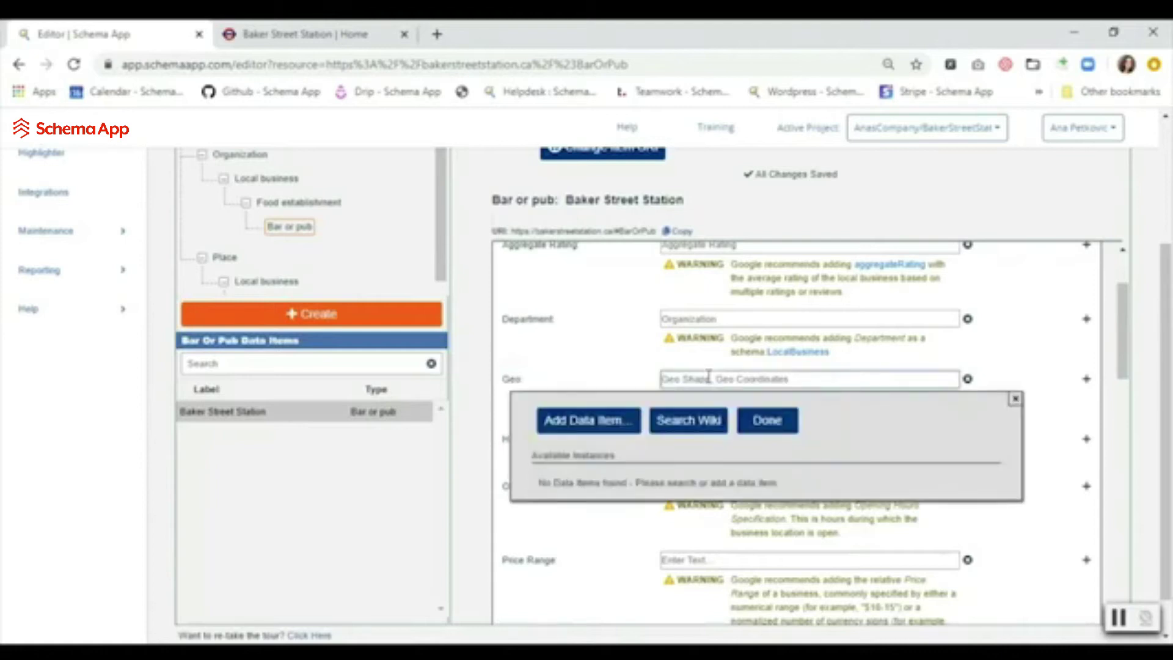
text(saker Street)
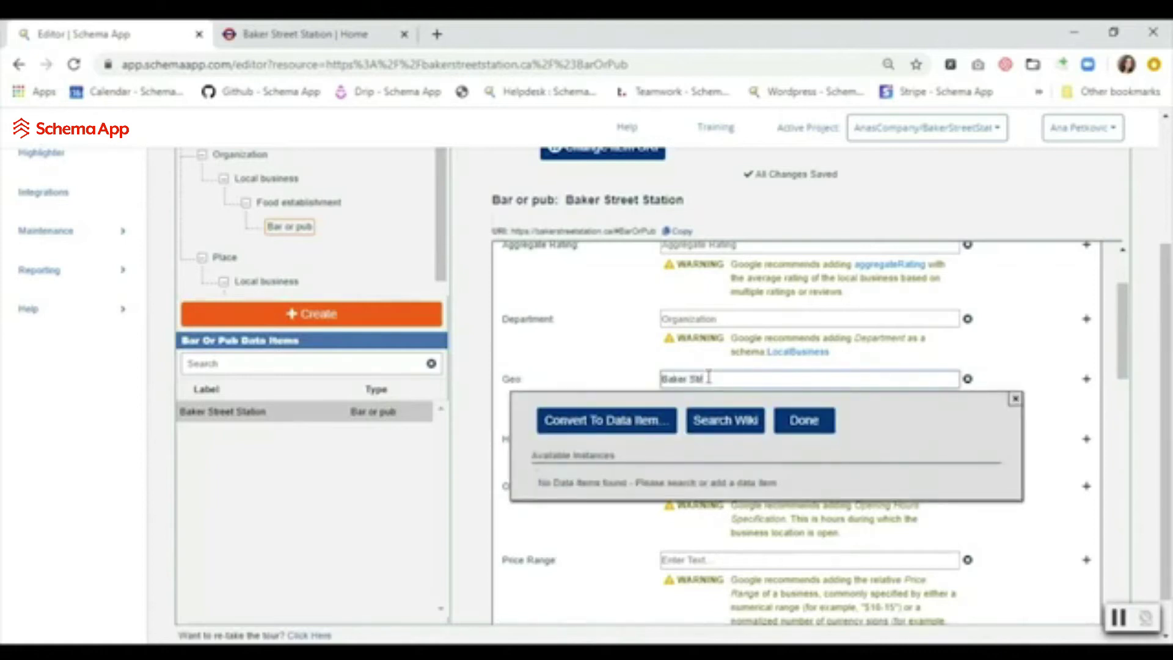
text( Station Geo F)
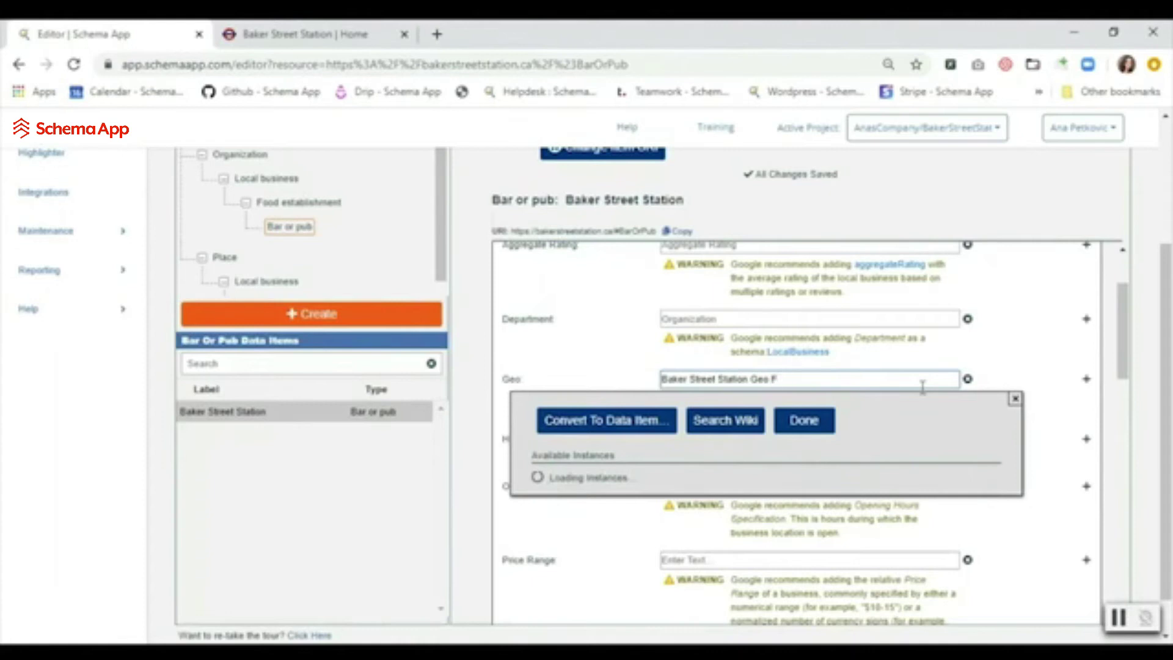
key(BackSpace)
text(Coordinates)
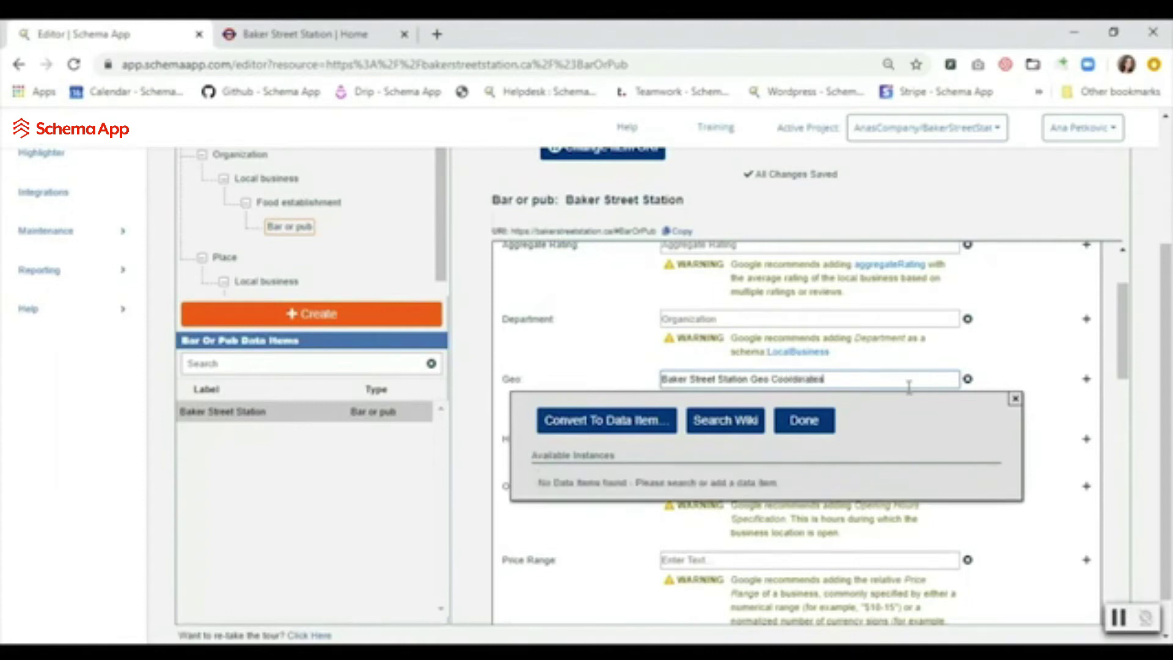
click(630, 435)
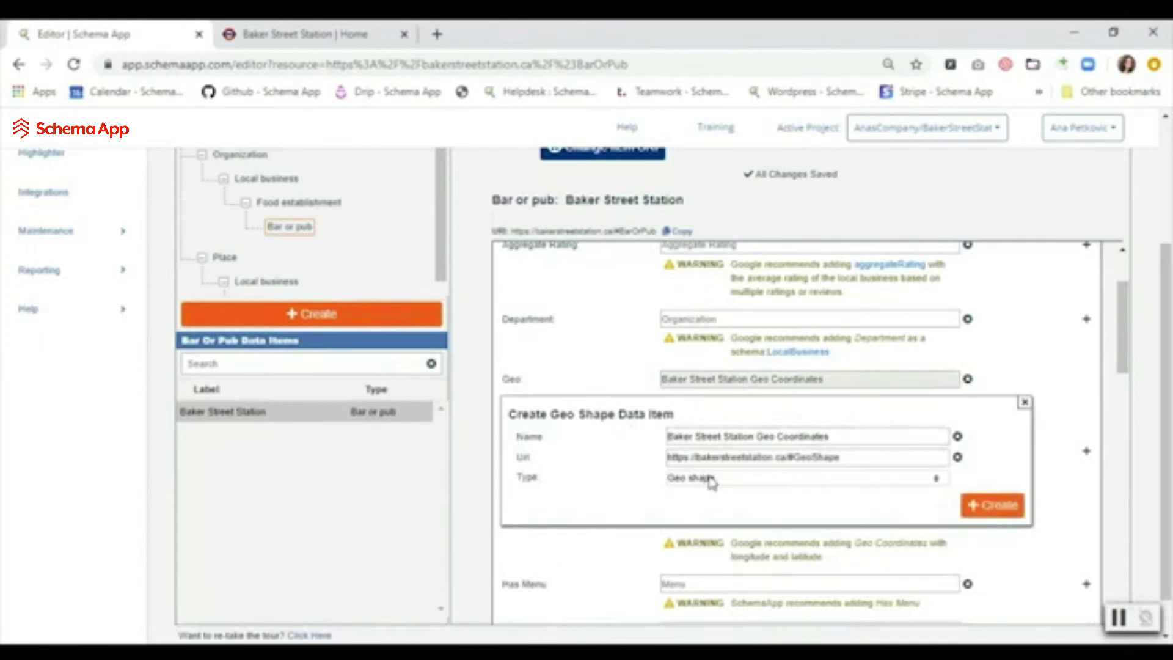
click(710, 479)
click(721, 502)
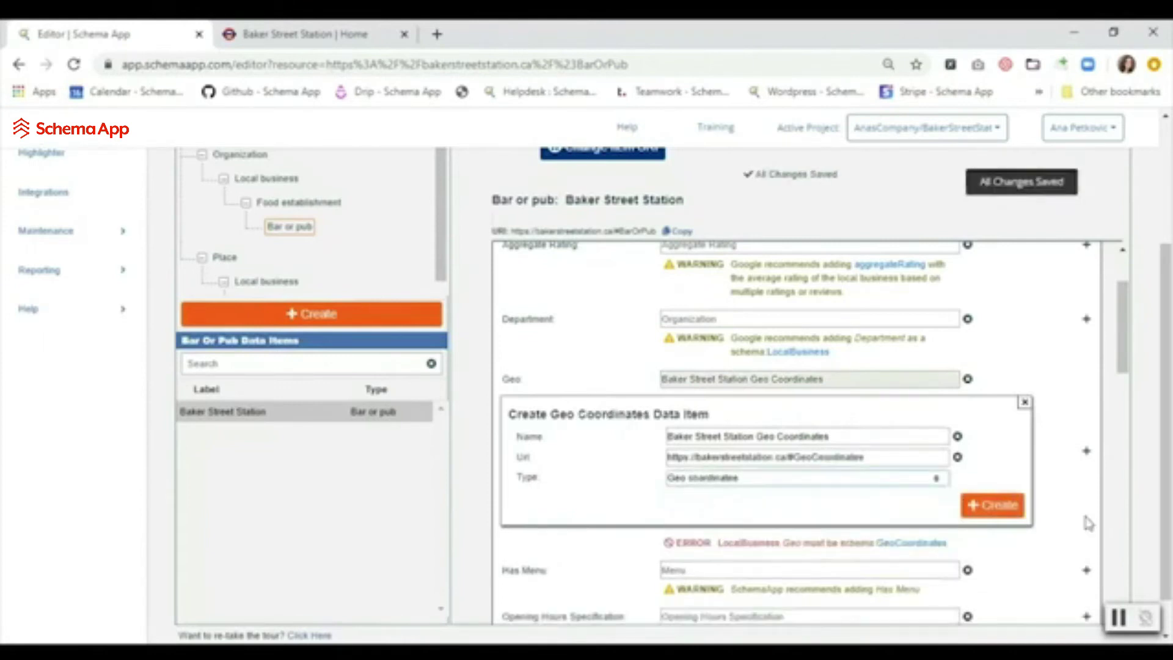
Create the Geo Coordinates item with latitude 43.547989 and longitude -80.25235
click(1004, 515)
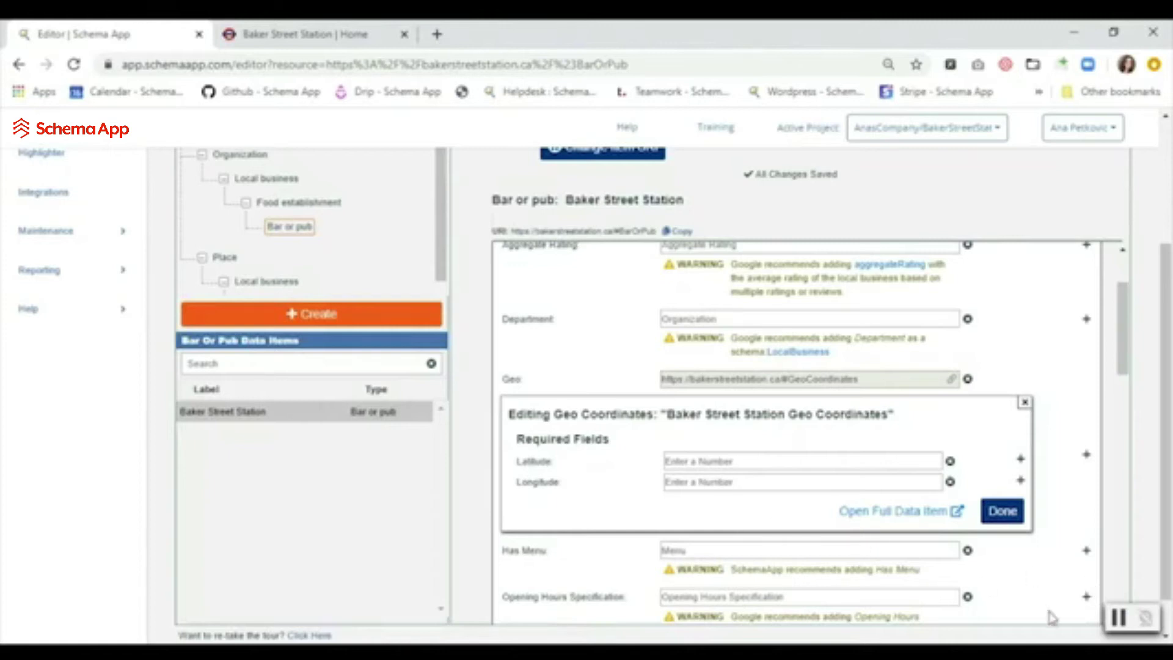
click(1115, 618)
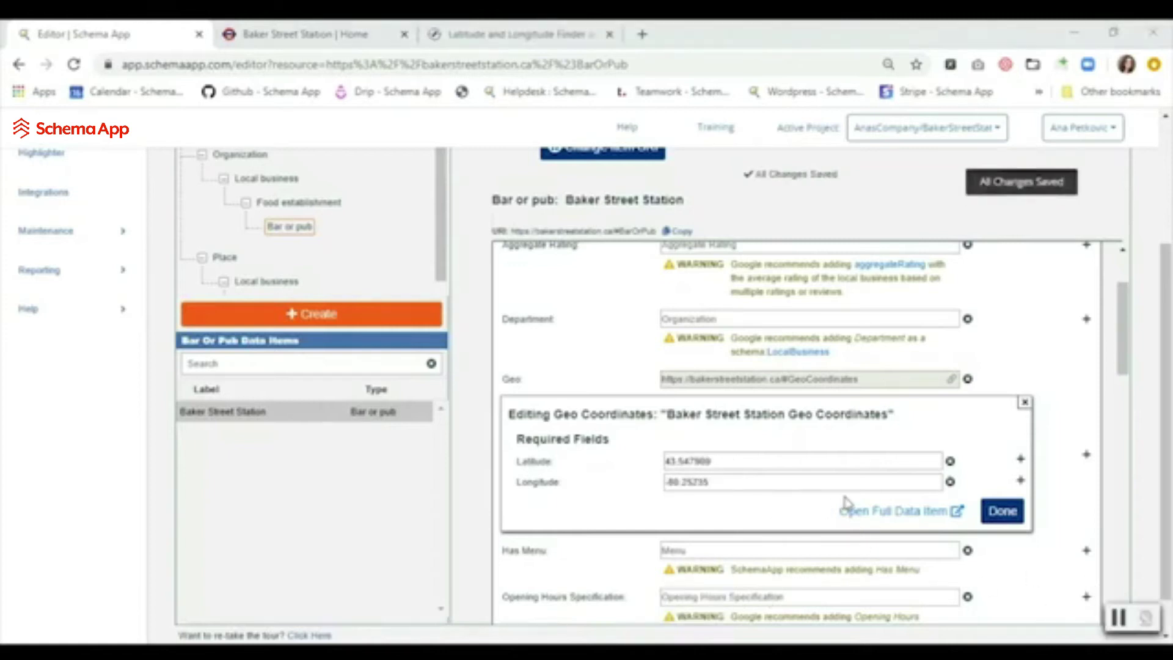
click(1002, 511)
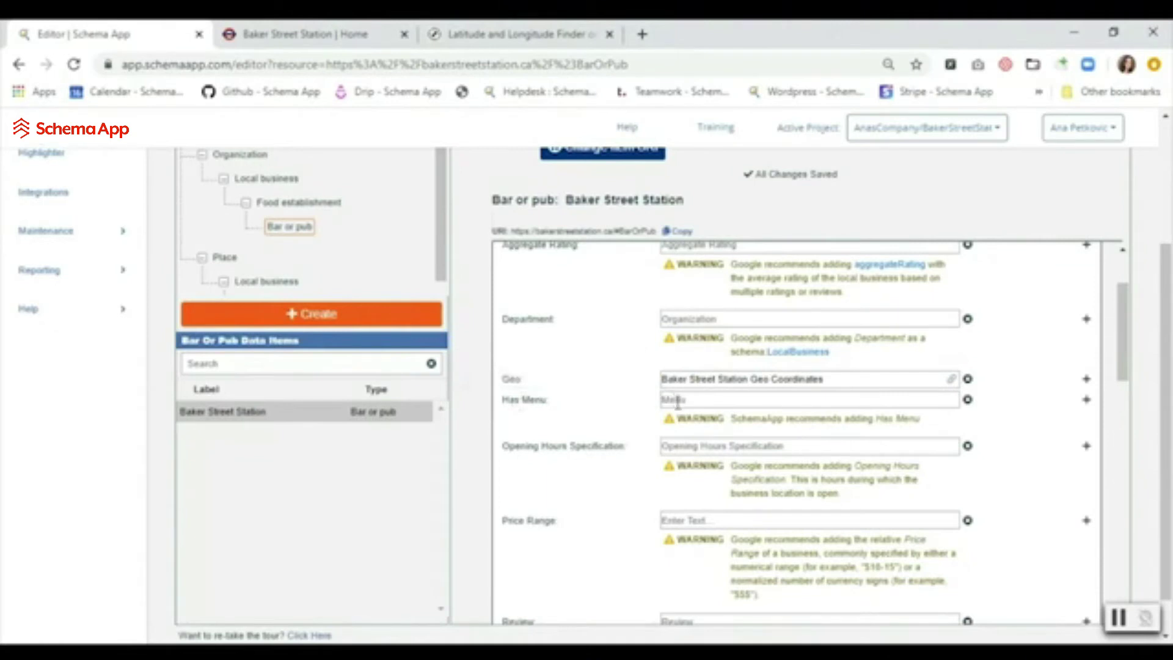
Add the beer-takeout menu page URL, copied from the website, as the first Has Menu entry
click(364, 37)
mouse_move(338, 144)
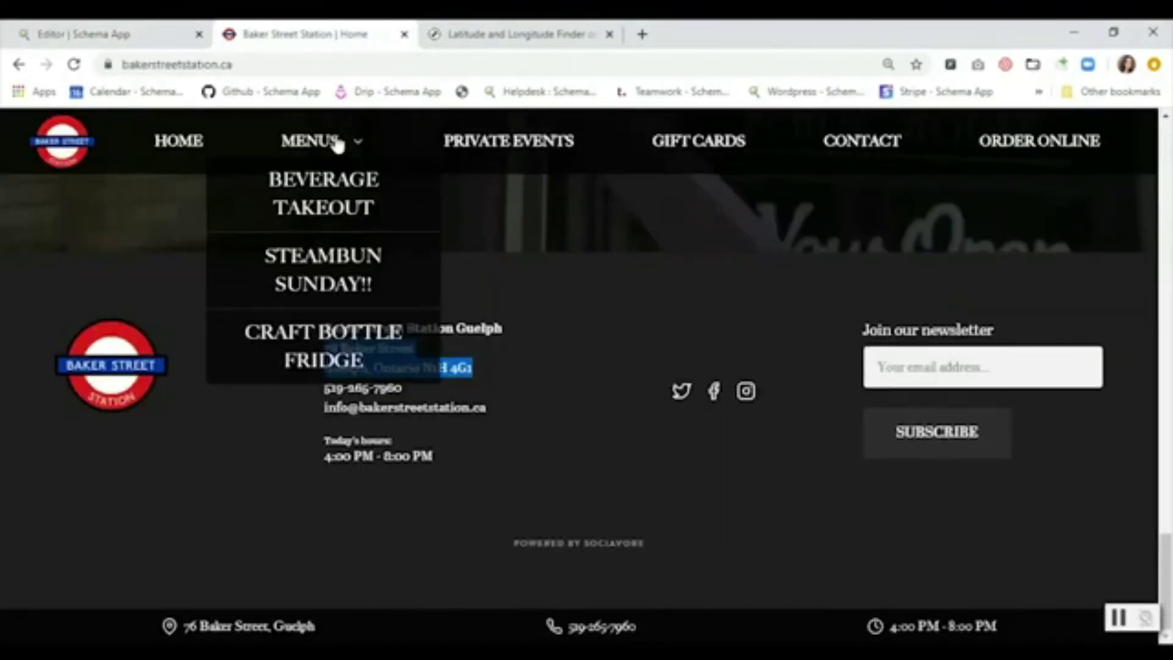
right_click(333, 184)
click(406, 283)
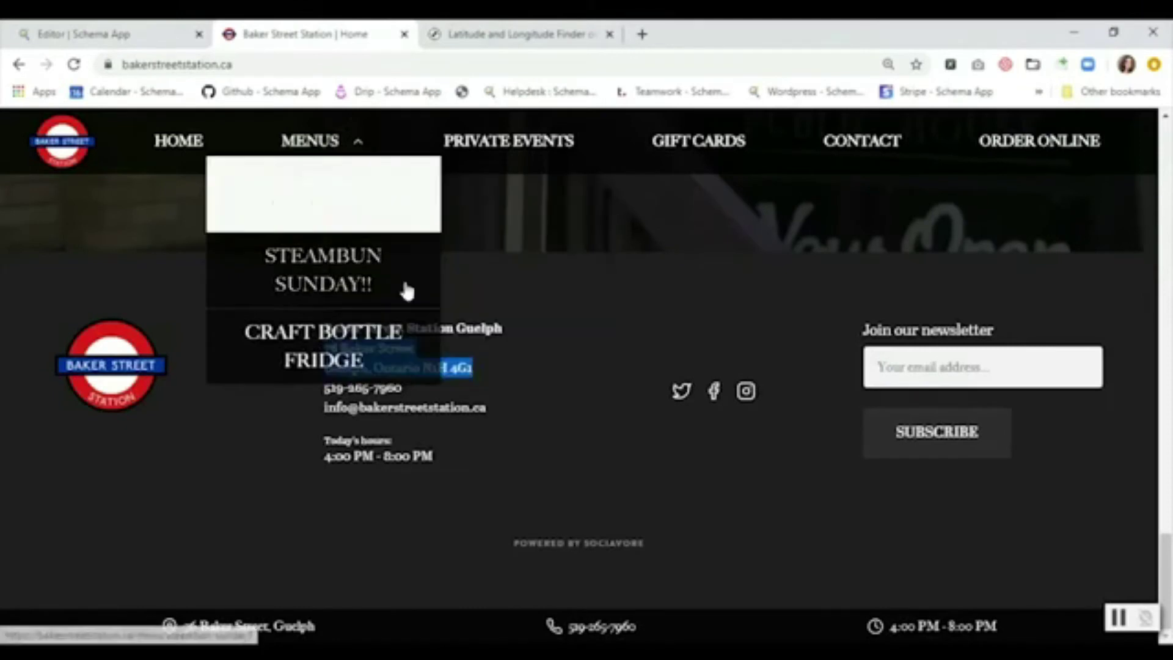
click(104, 32)
click(691, 400)
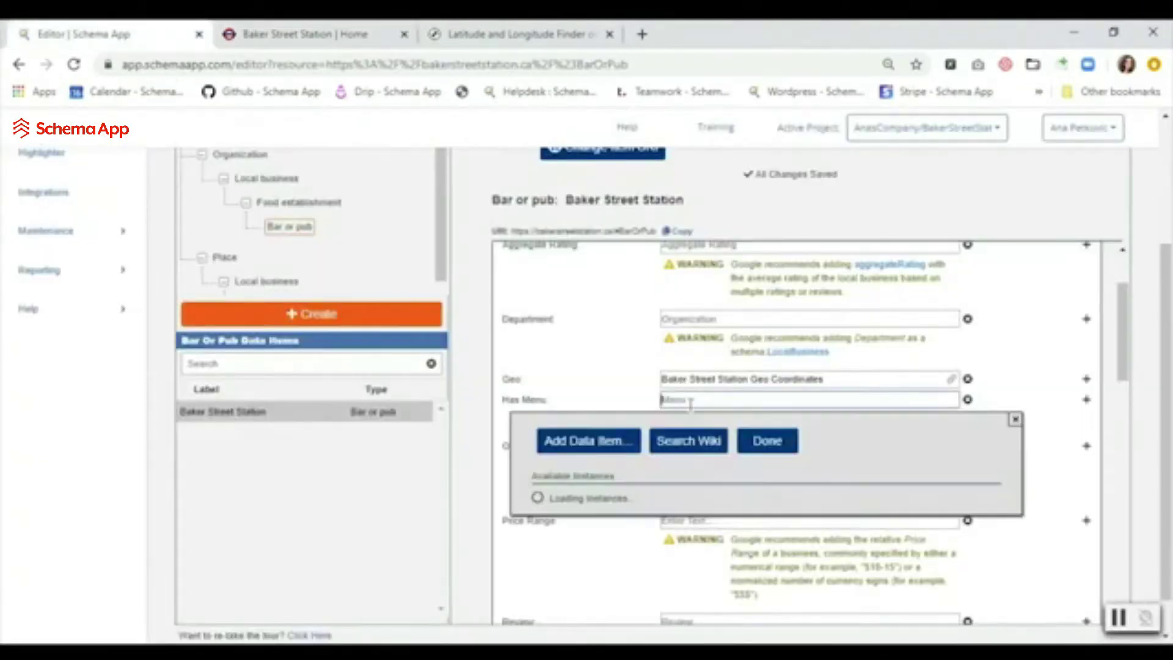
key(ctrl+v)
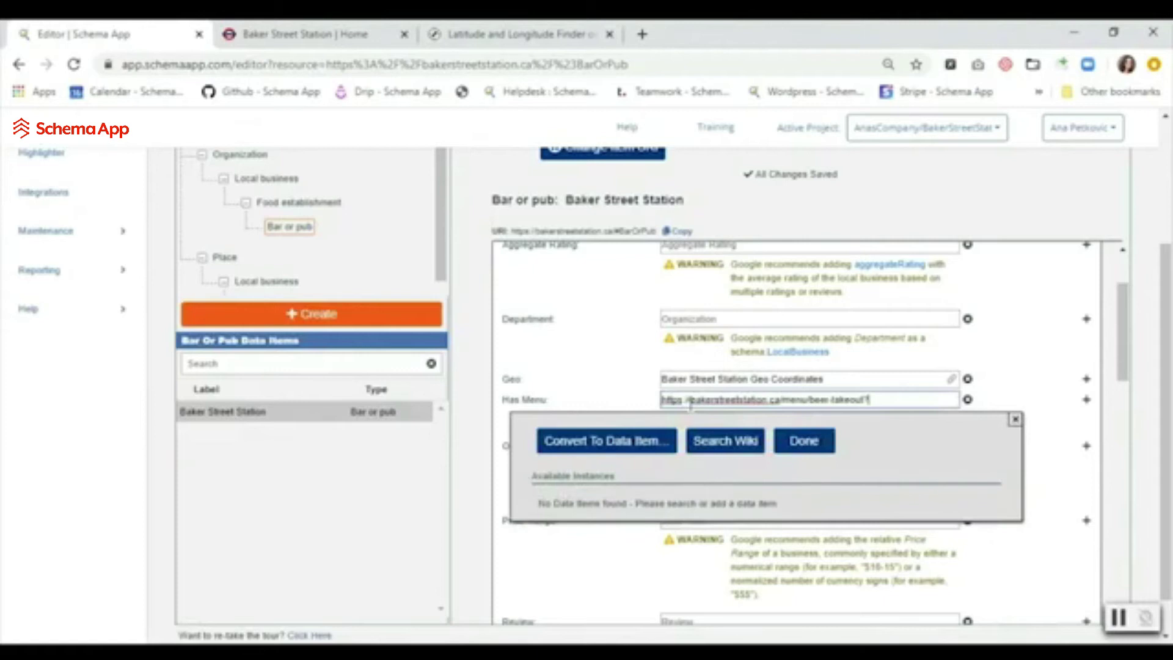
click(804, 440)
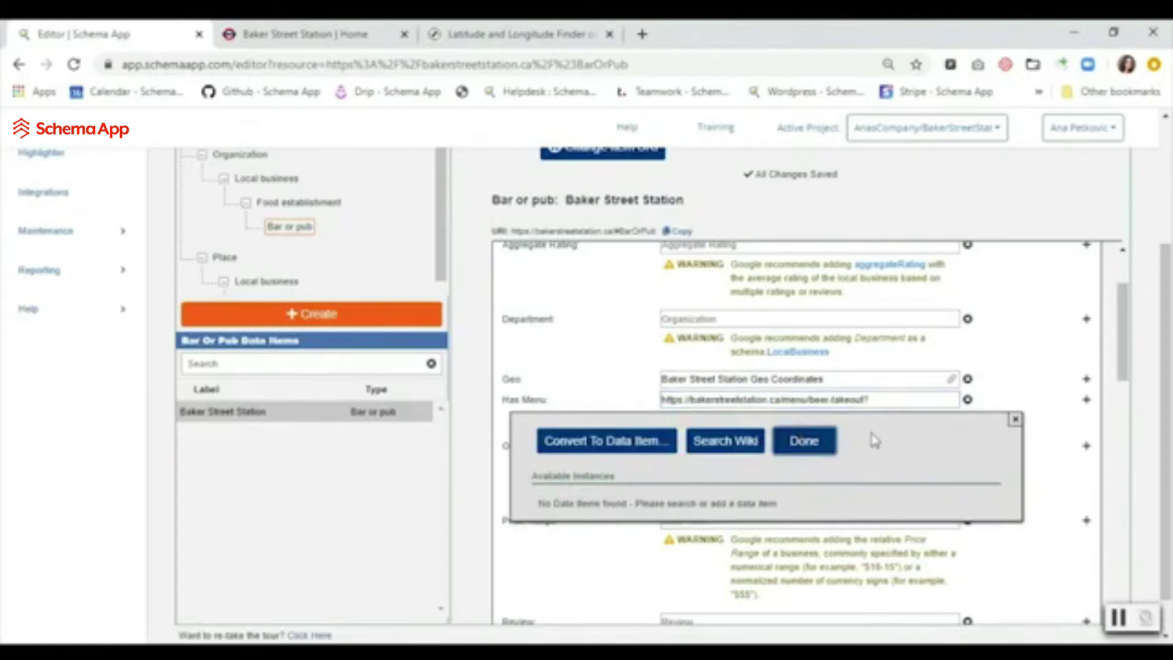
Add the steambun-sunday menu page URL as a second Has Menu entry
click(1086, 400)
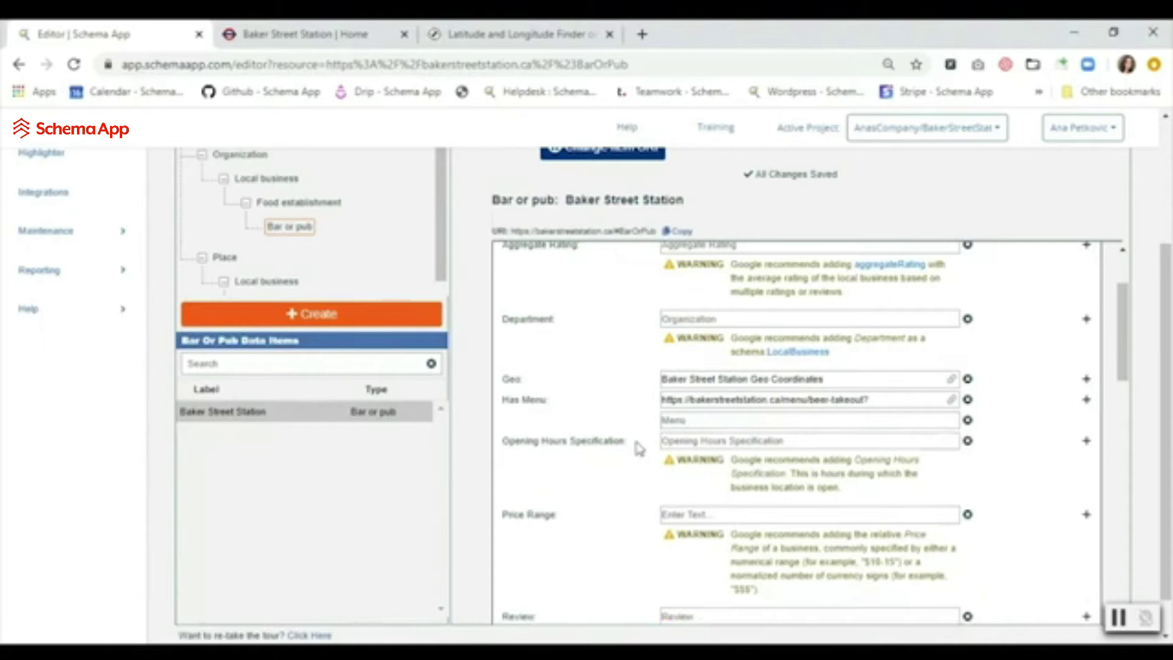
click(391, 28)
mouse_move(327, 152)
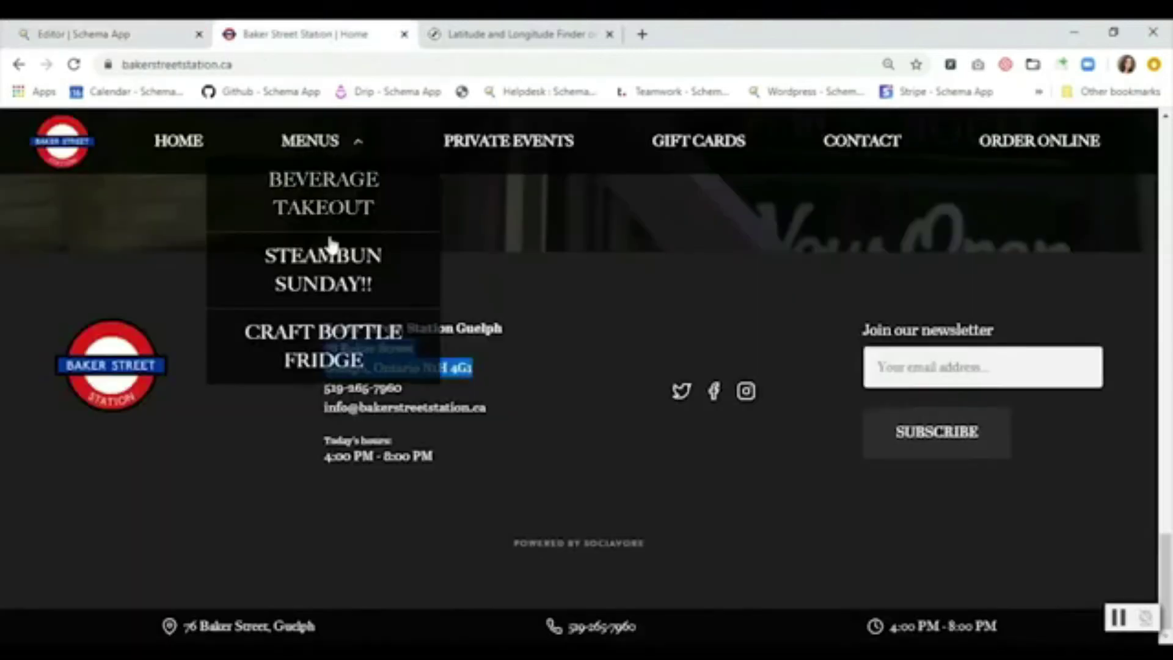
right_click(329, 259)
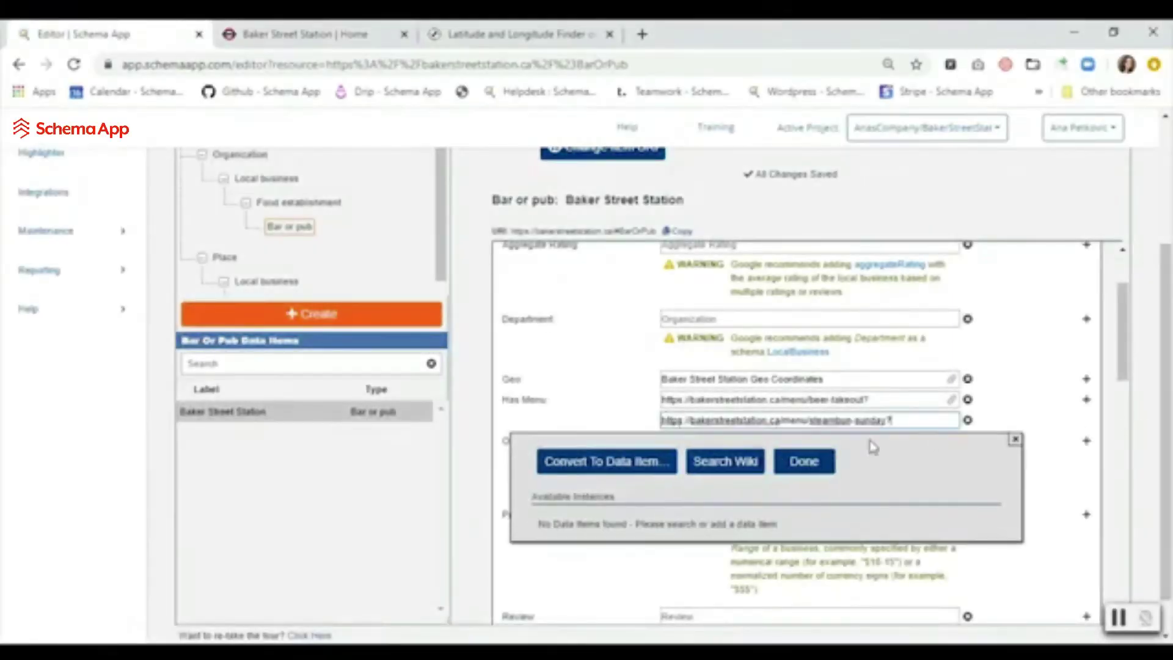
click(817, 463)
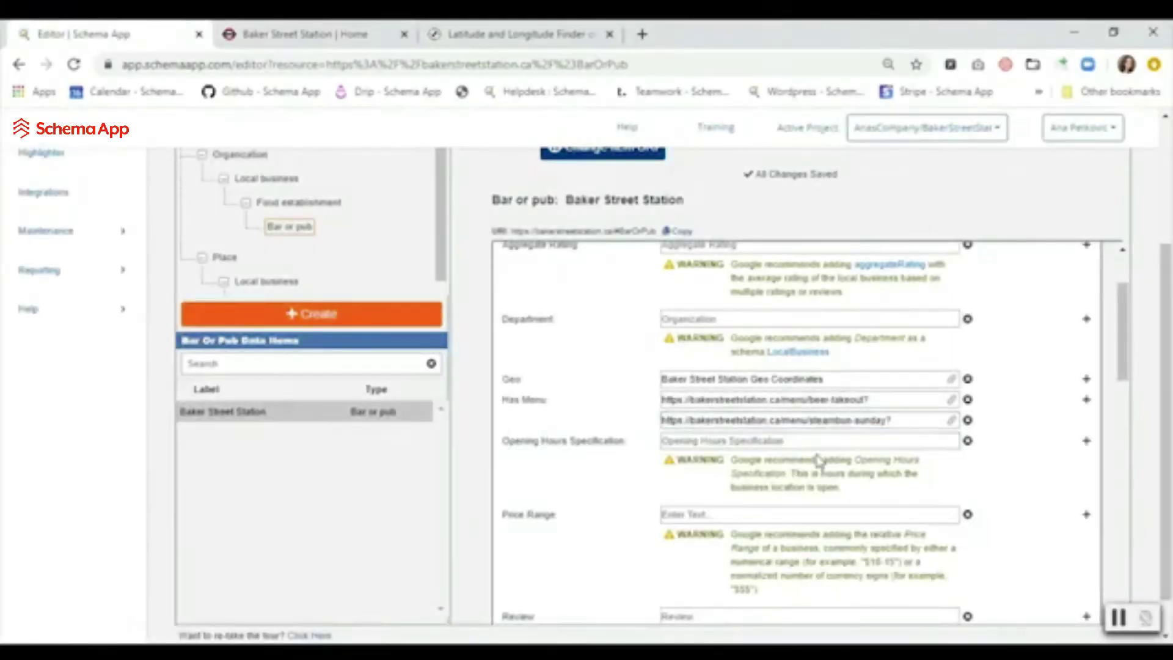
Add a third Has Menu entry for the craft-bottle-fridge menu page
click(1087, 399)
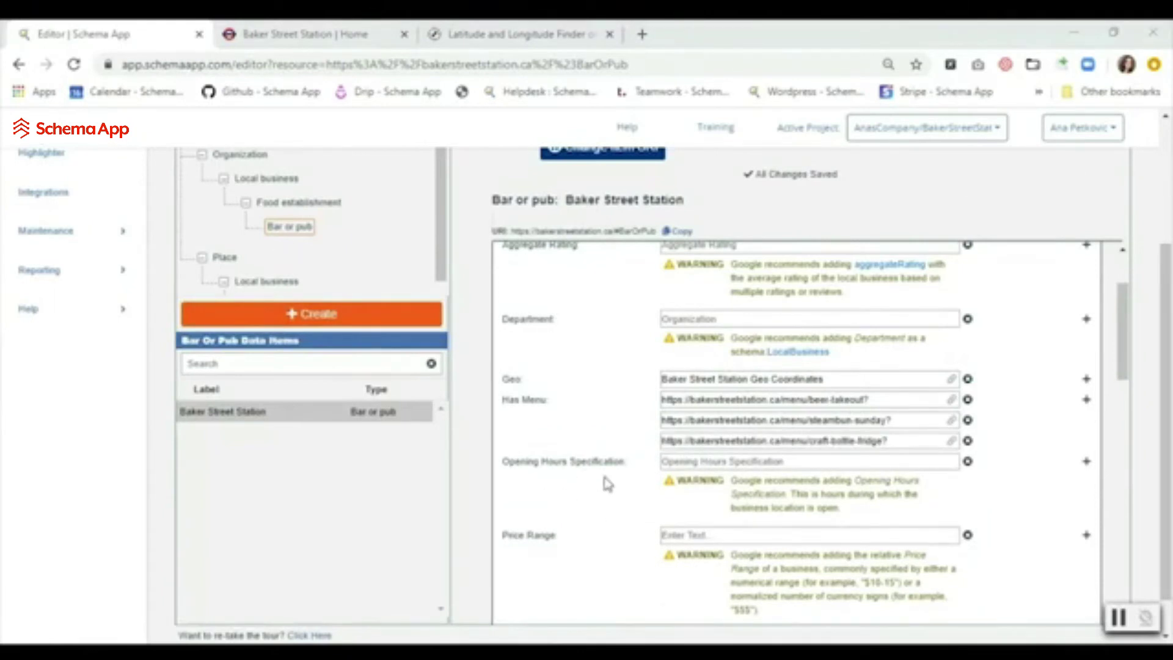
click(287, 27)
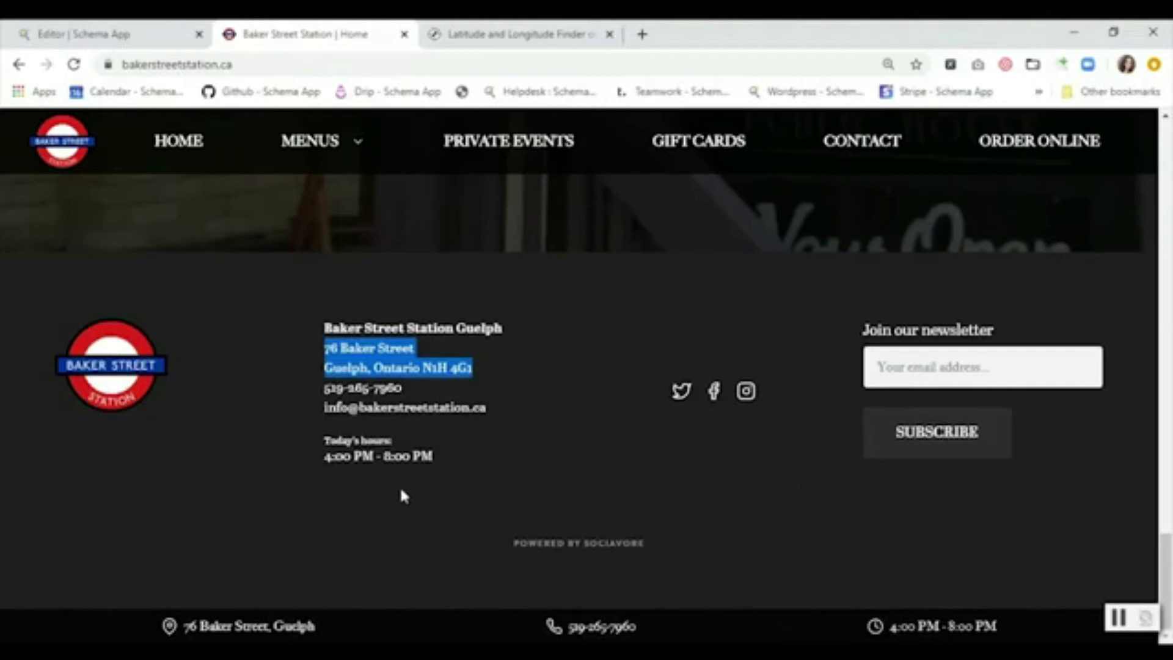
click(127, 34)
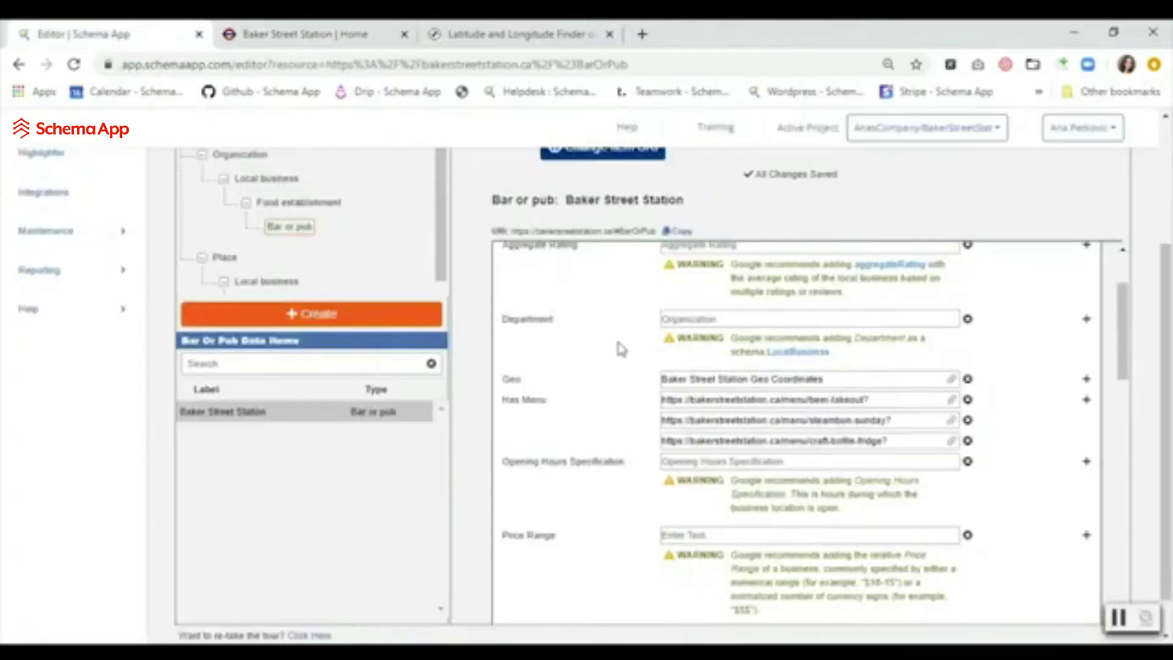
mouse_move(609, 461)
Create an Opening hours specification data item named 'Baker Street Hours M-Th'
click(863, 462)
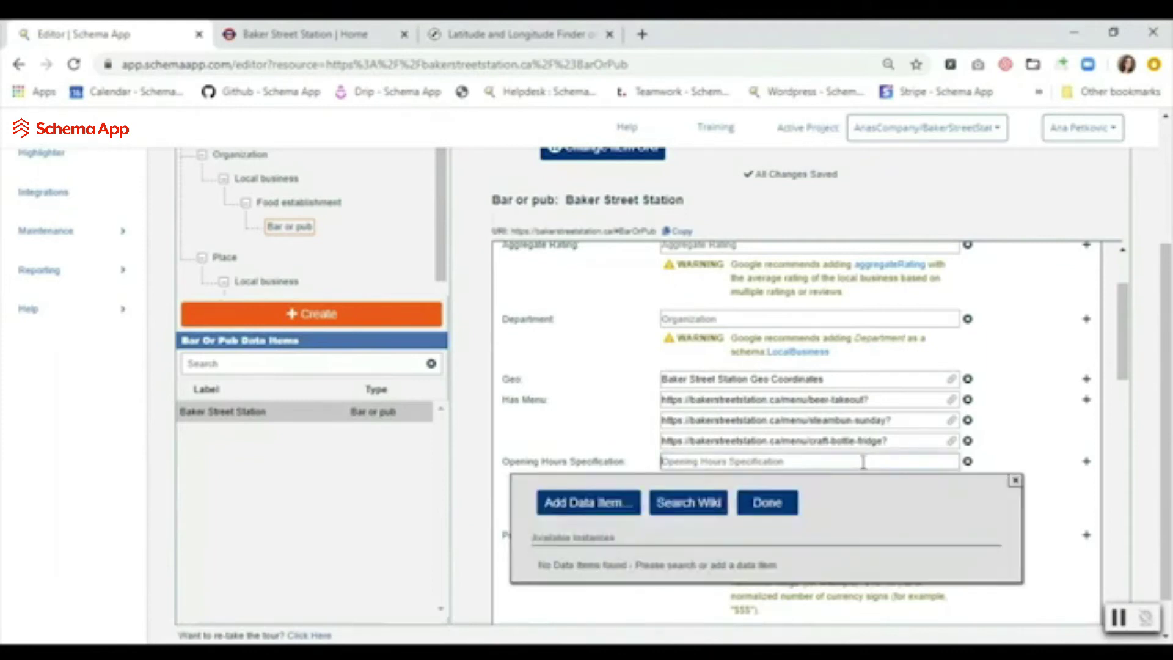
text(Ba)
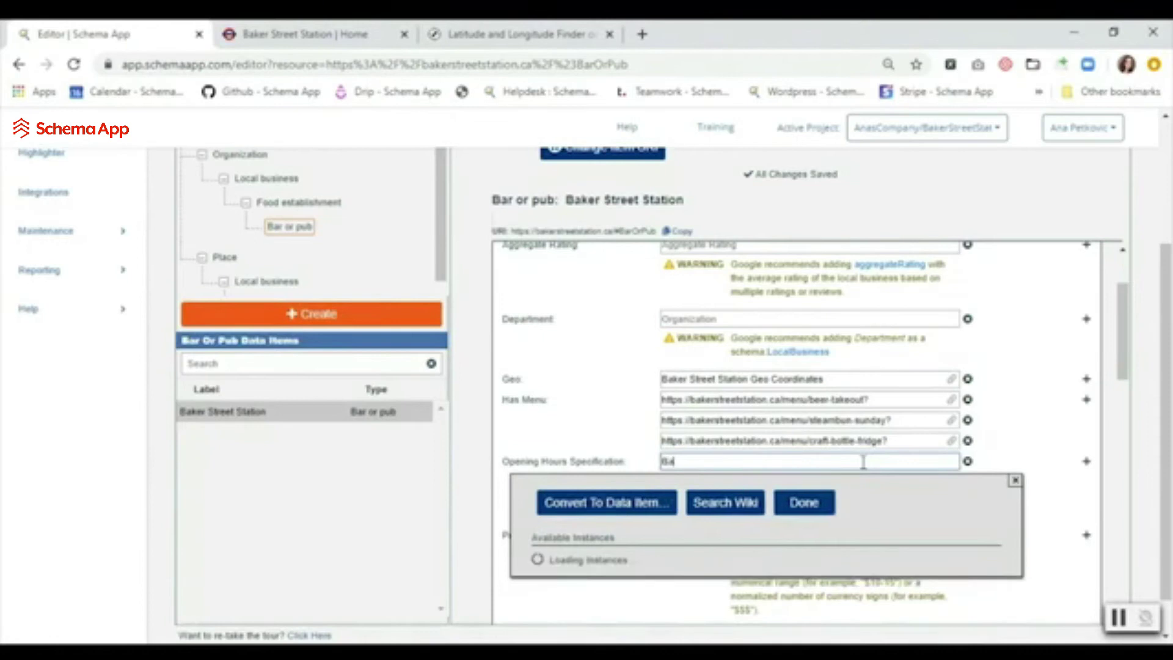
text(ker Street Hours M-Th)
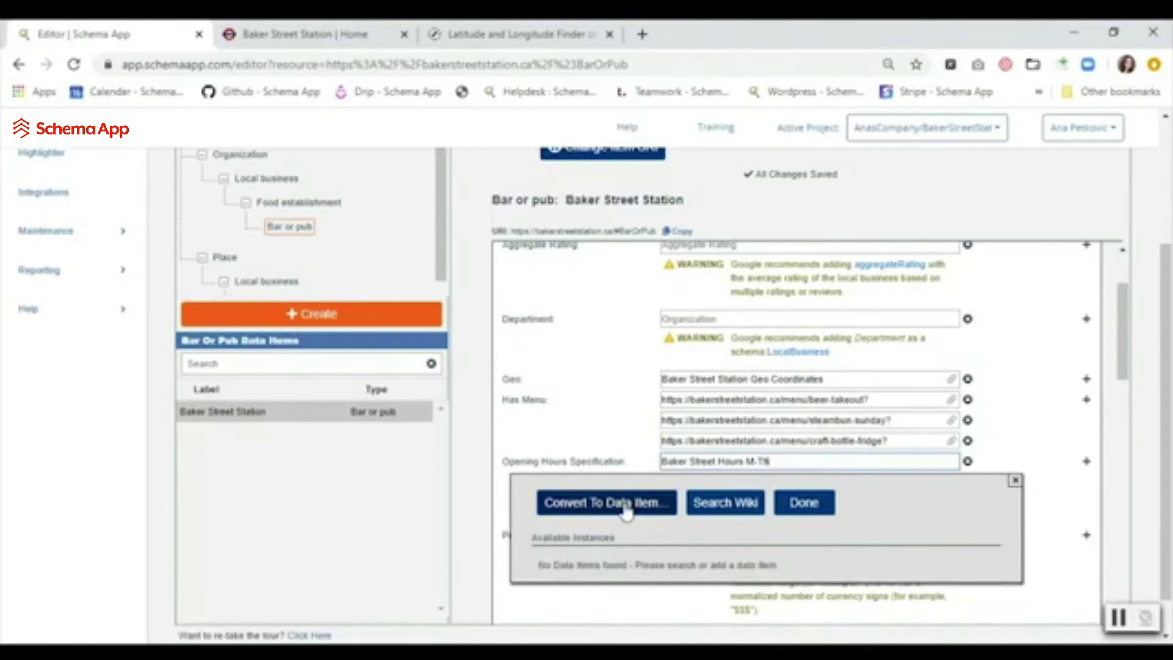
click(620, 502)
click(721, 566)
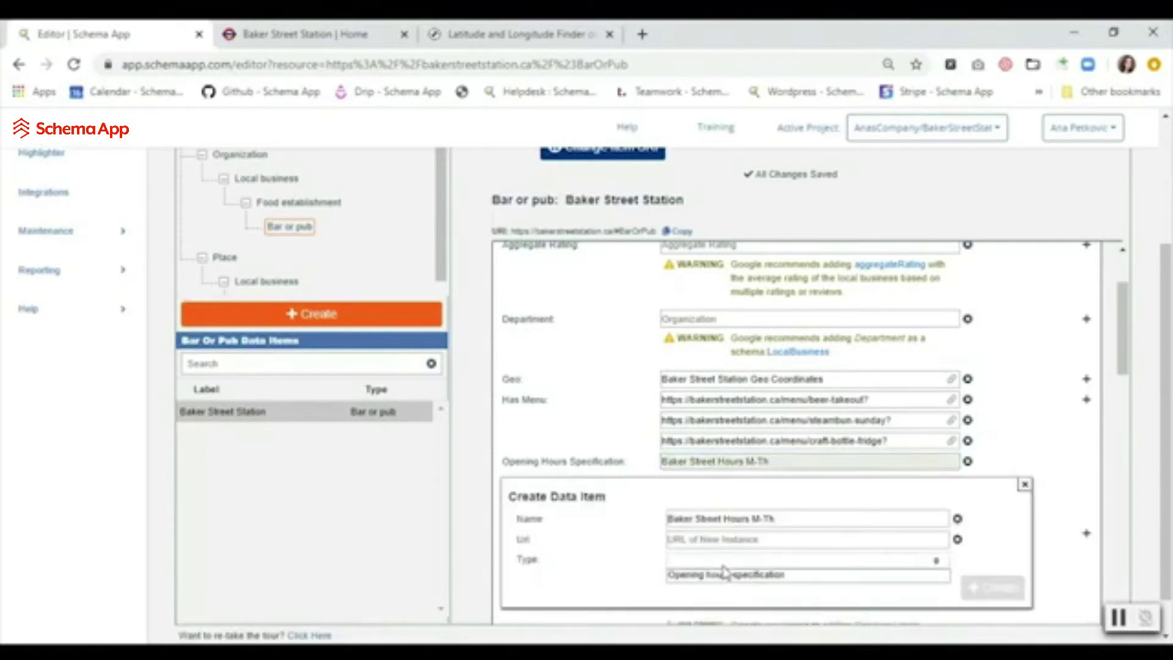
click(724, 572)
click(751, 570)
click(754, 577)
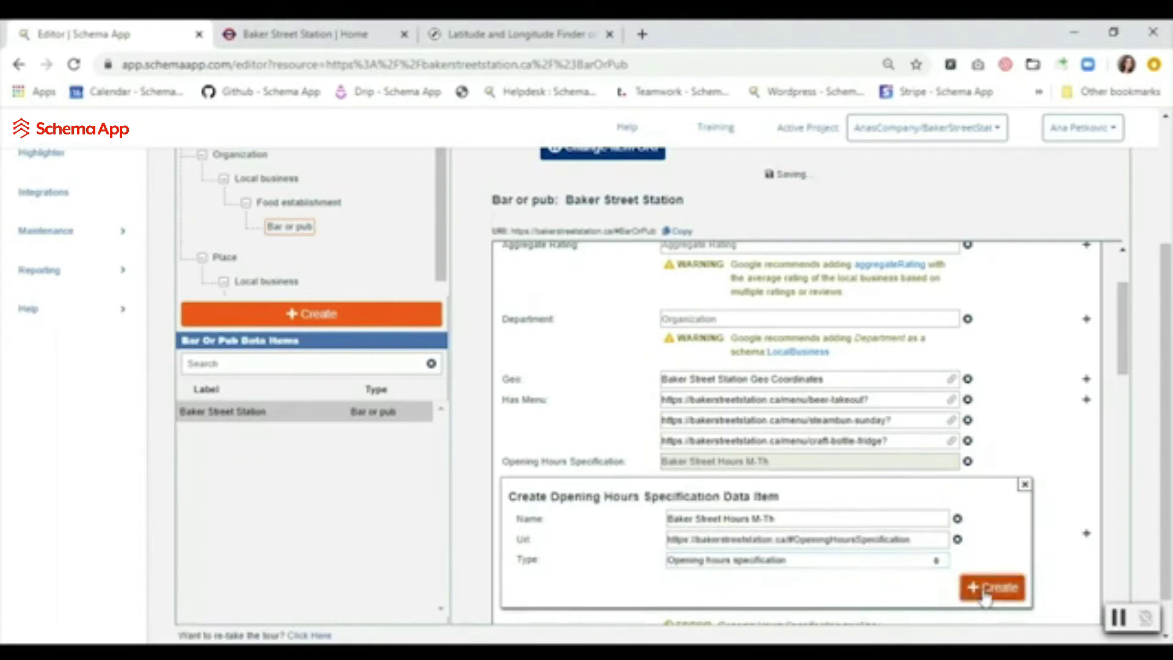
click(985, 593)
Set its days of week to Monday, Tuesday, Wednesday and Thursday
scroll(733, 483, down, 2)
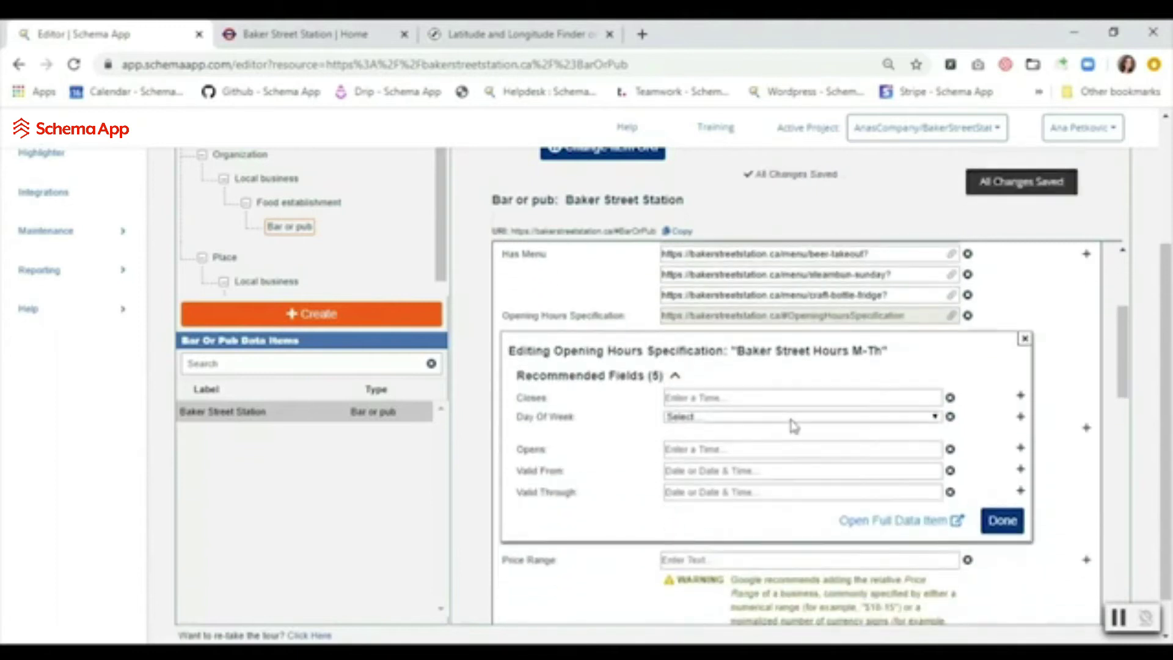
click(793, 419)
click(756, 454)
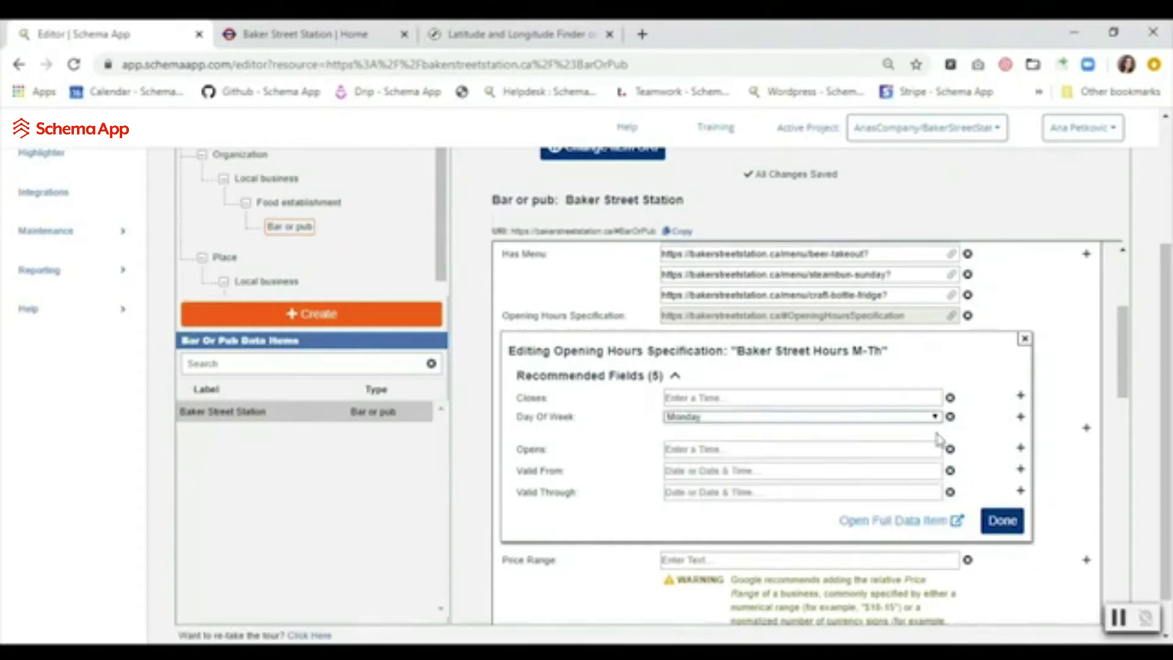
click(1019, 418)
click(779, 449)
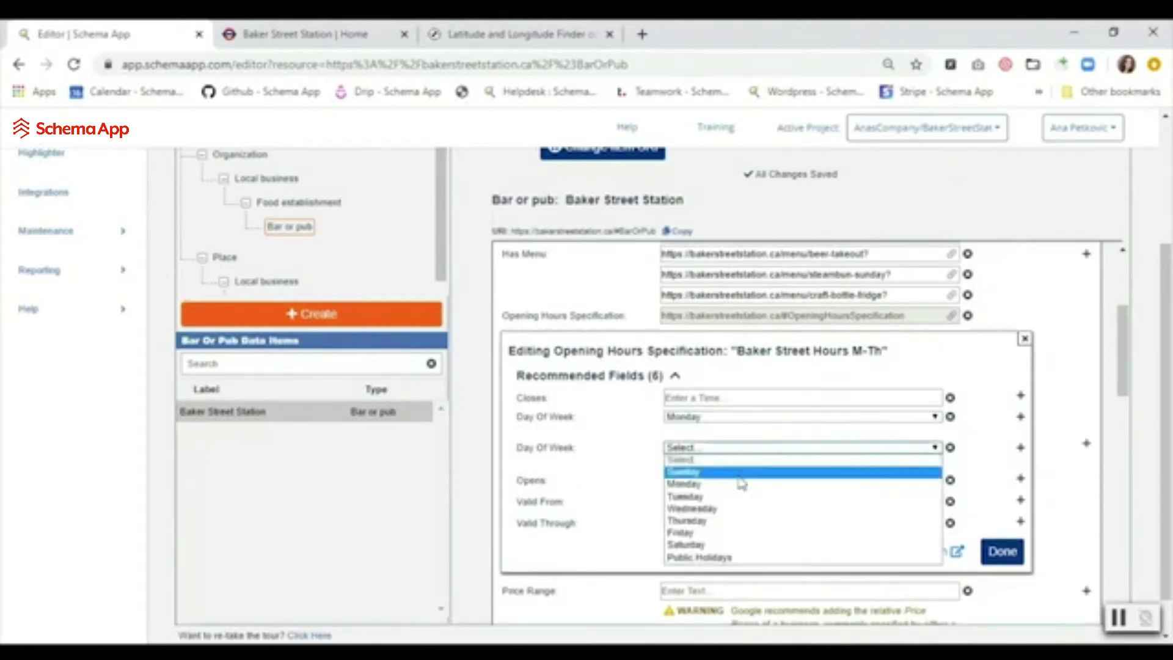
click(727, 498)
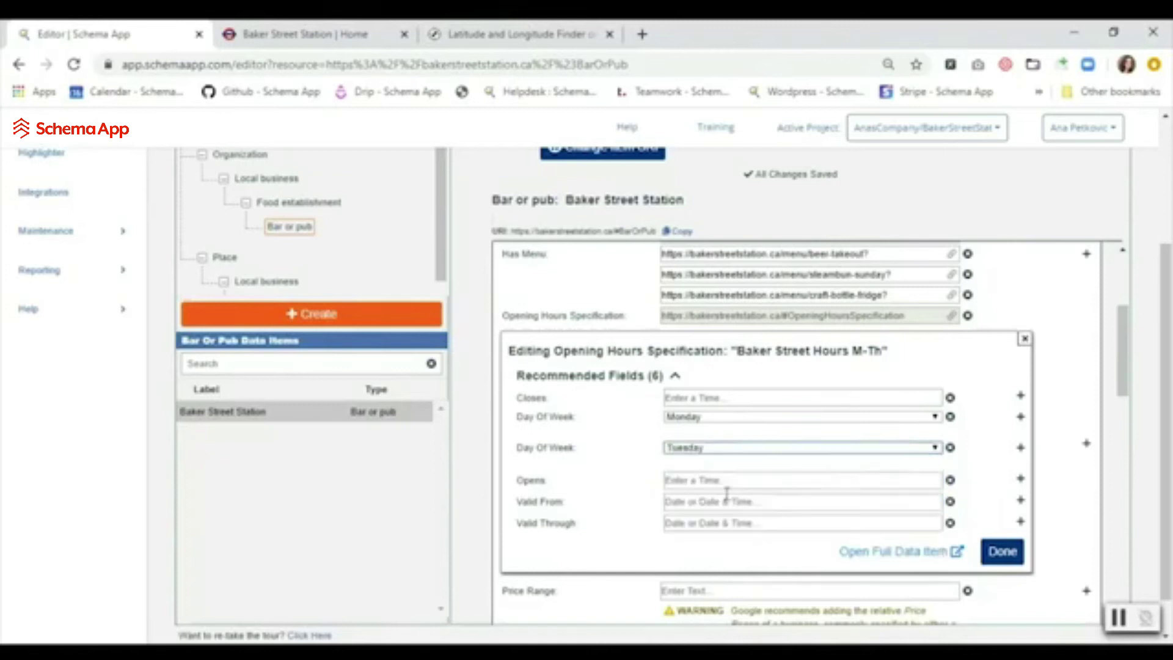
click(1019, 449)
click(804, 479)
click(718, 540)
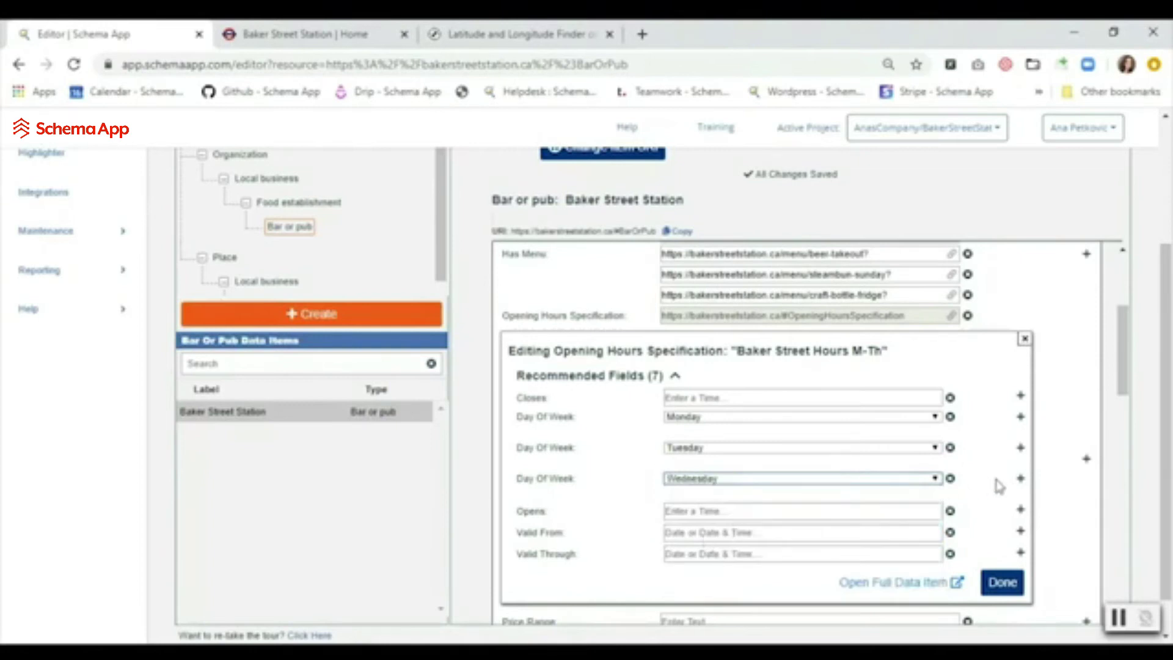
click(1020, 479)
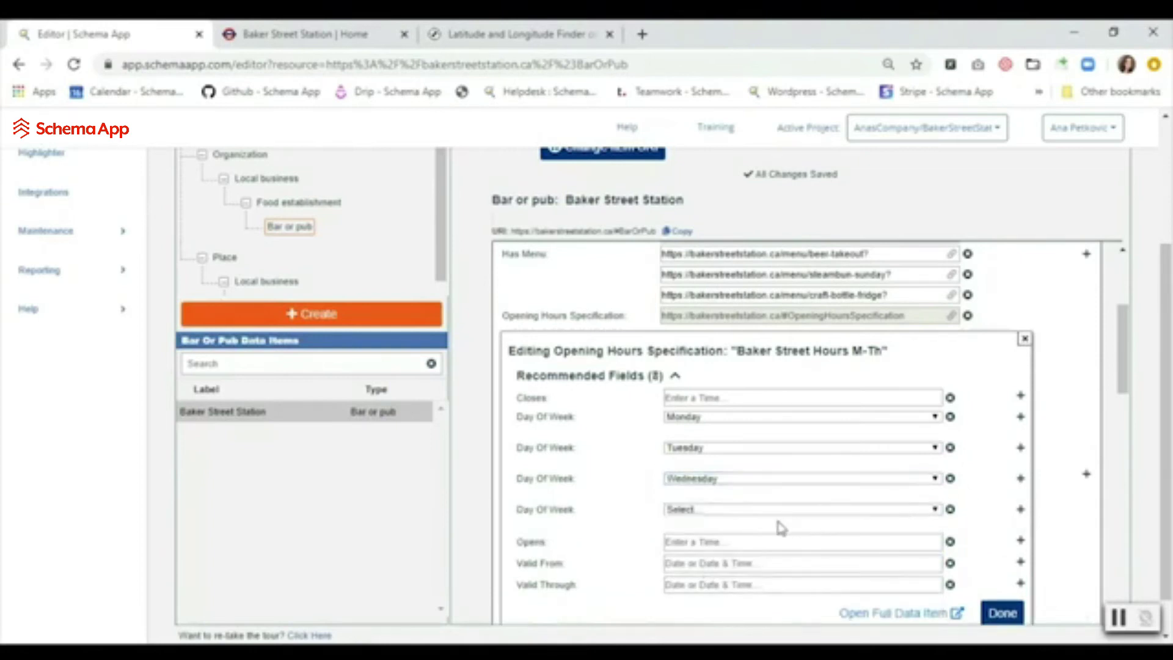
click(773, 513)
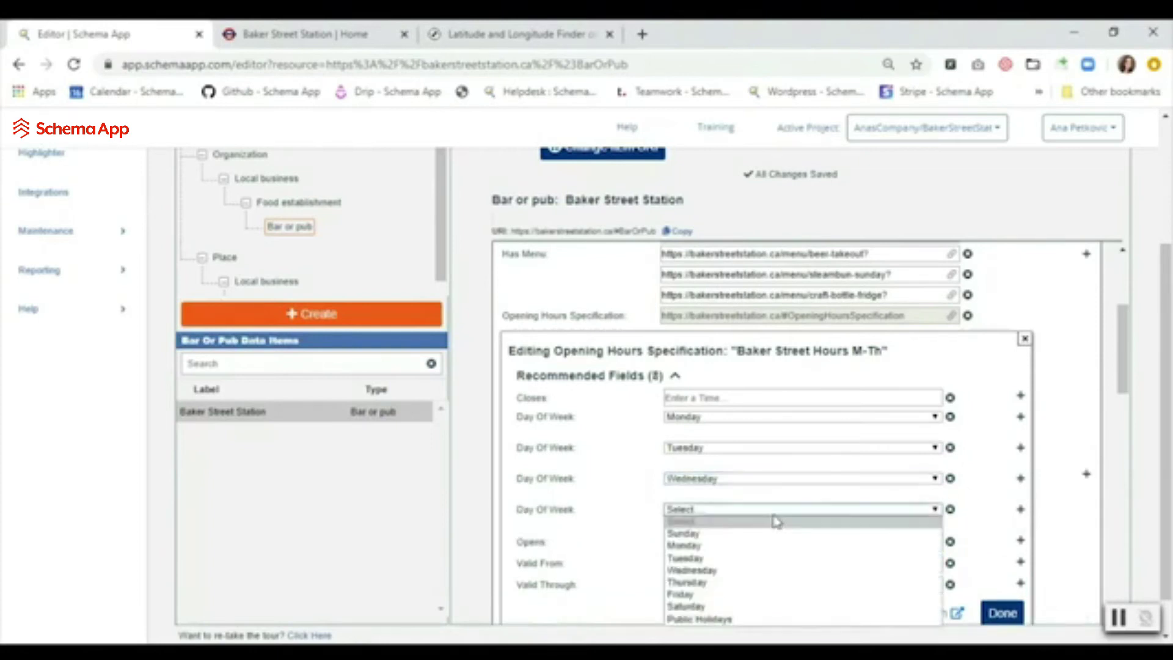
click(714, 583)
Set closing time to 20:00 and opening time to 16:00, then finish the M-Th hours
click(713, 398)
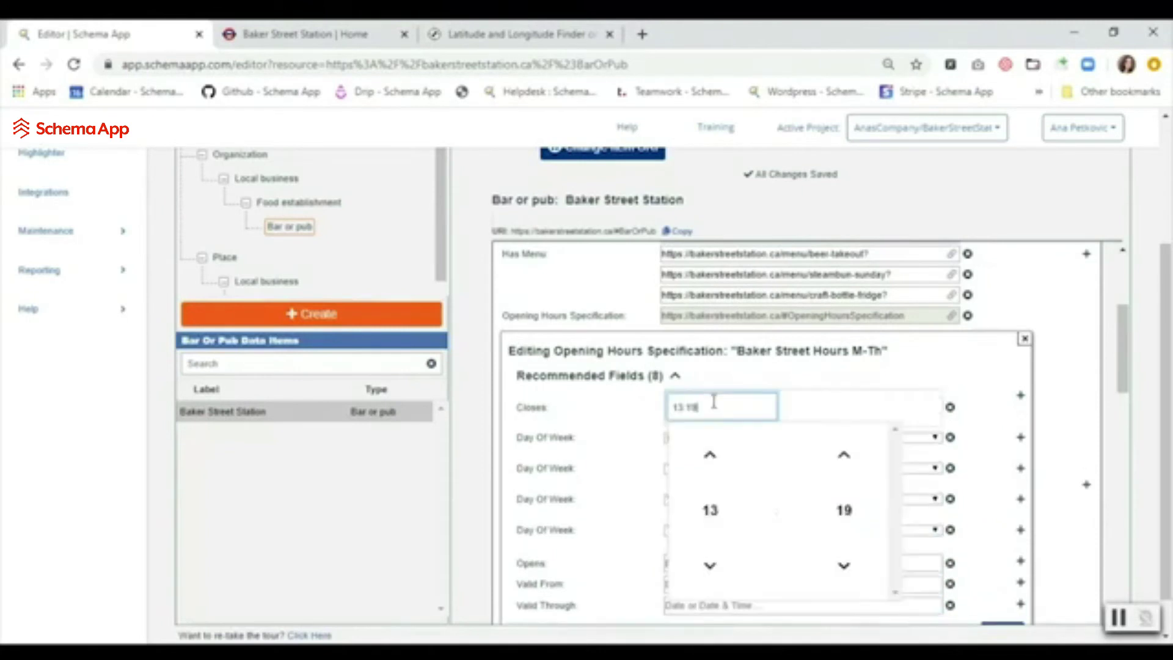
key(BackSpace)
text(8)
key(BackSpace)
text(8)
click(633, 413)
click(712, 560)
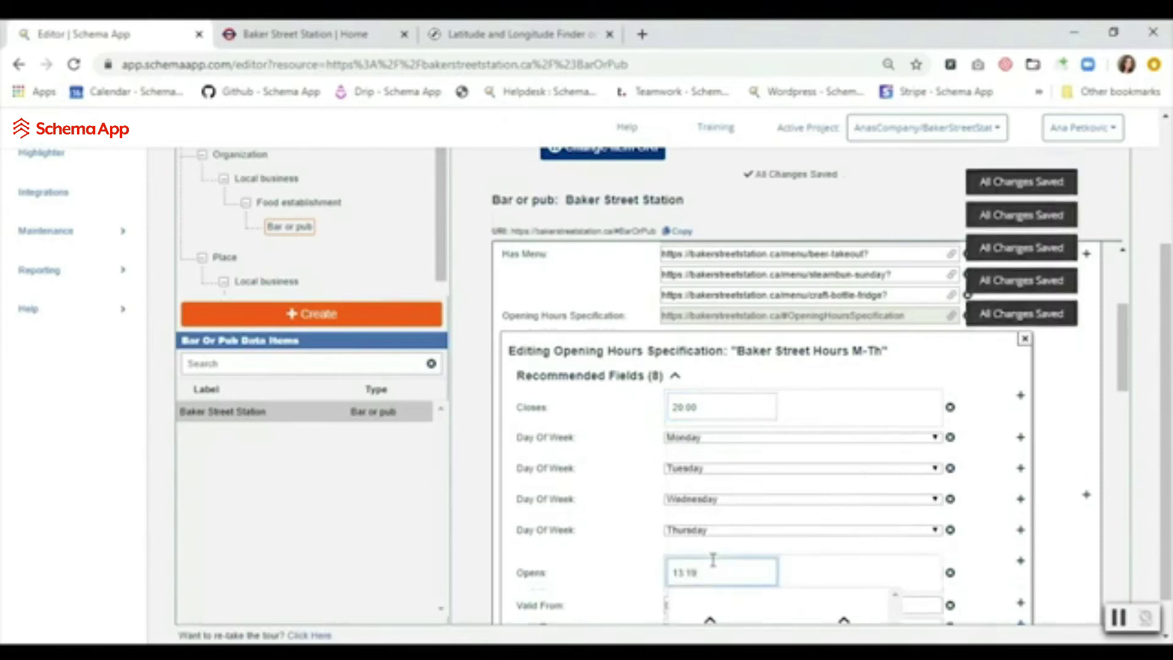
double_click(708, 562)
text(16:00)
scroll(708, 550, down, 3)
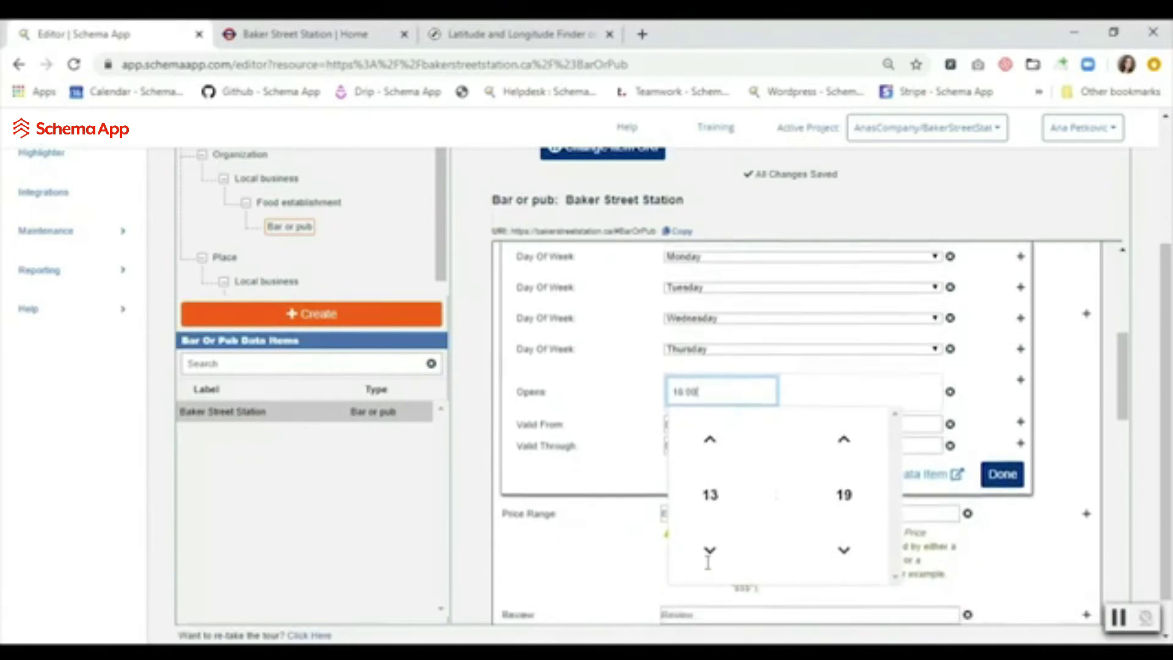
click(585, 385)
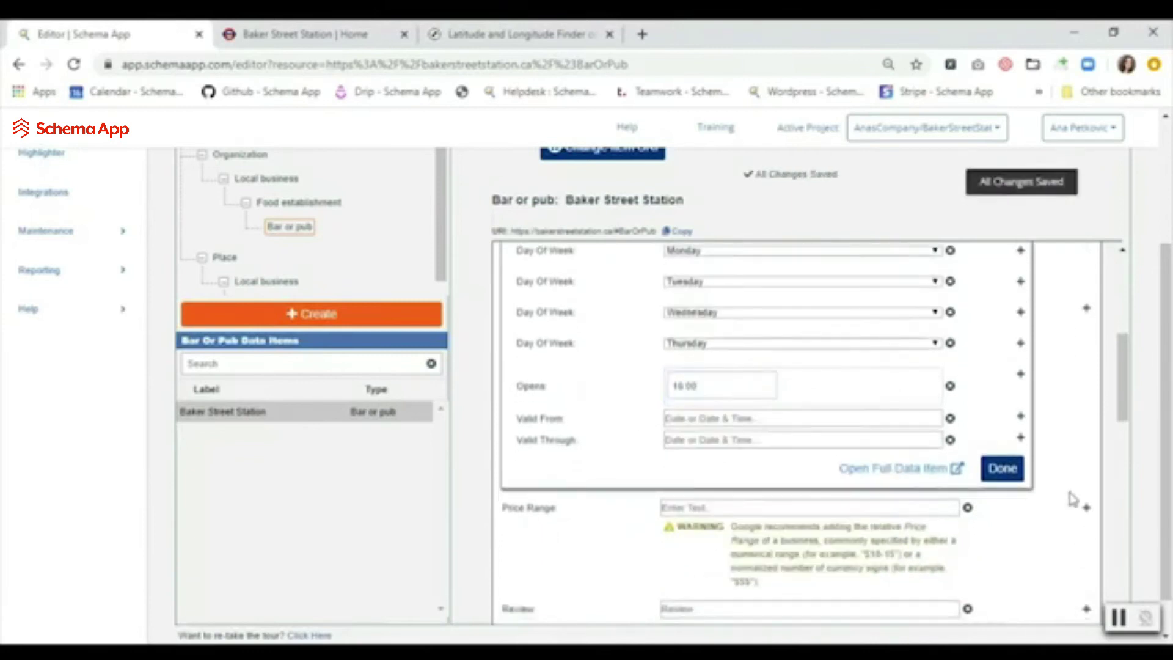
click(1009, 476)
Add a second opening hours entry named 'Baker Street Hours Fr-Su'
scroll(1009, 475, up, 5)
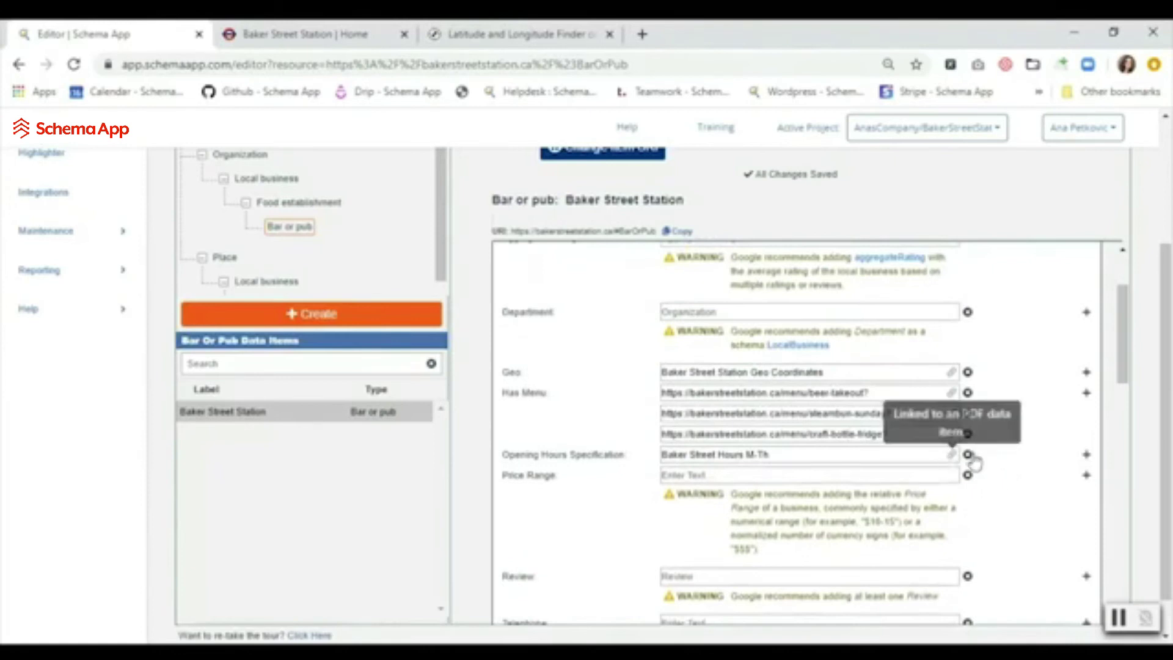
click(1087, 455)
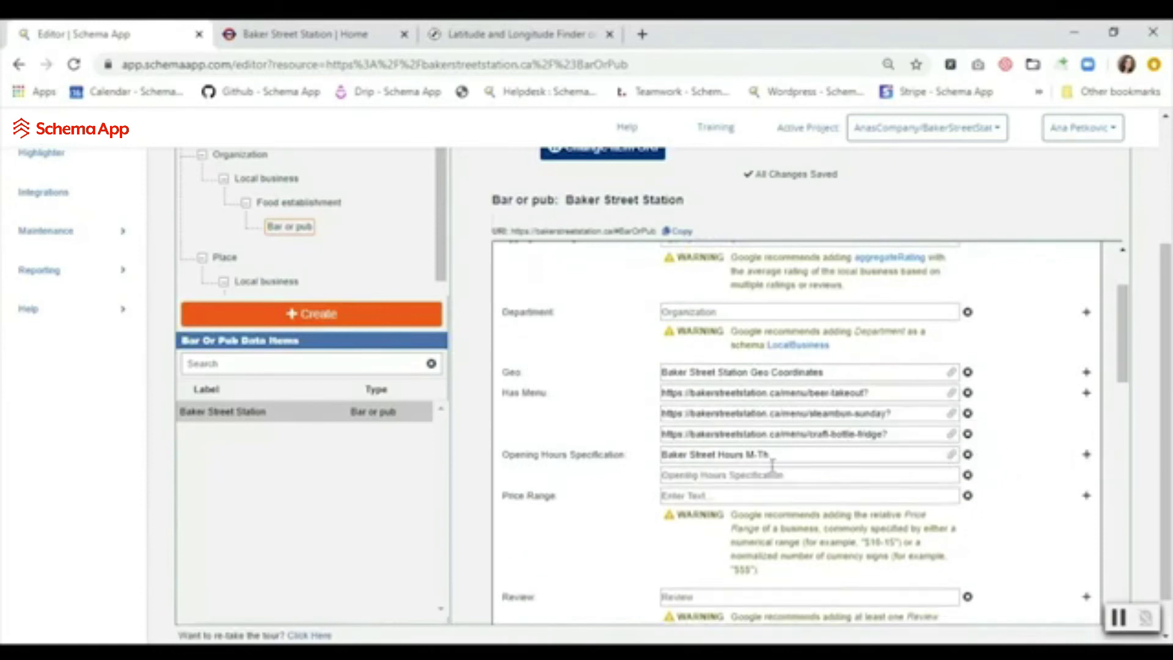
click(708, 474)
text(Bak)
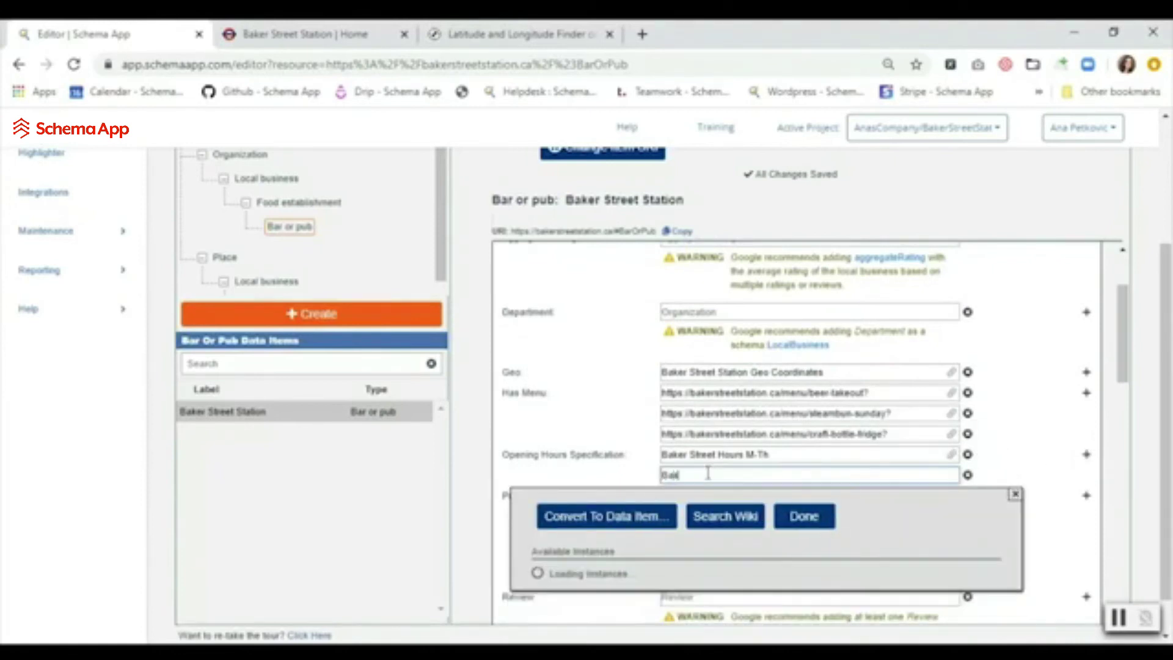
text(er Street HOu)
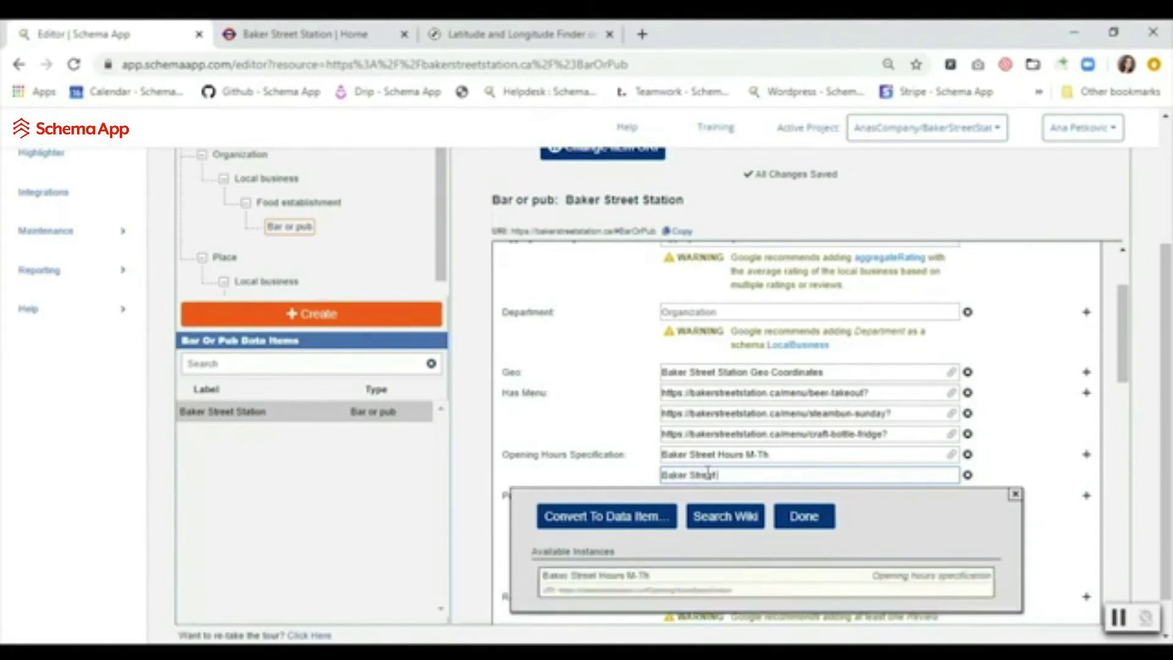
key(BackSpace)
key(BackSpace)
text(urs)
key(BackSpace)
key(BackSpace)
text(rs Fri-Sat)
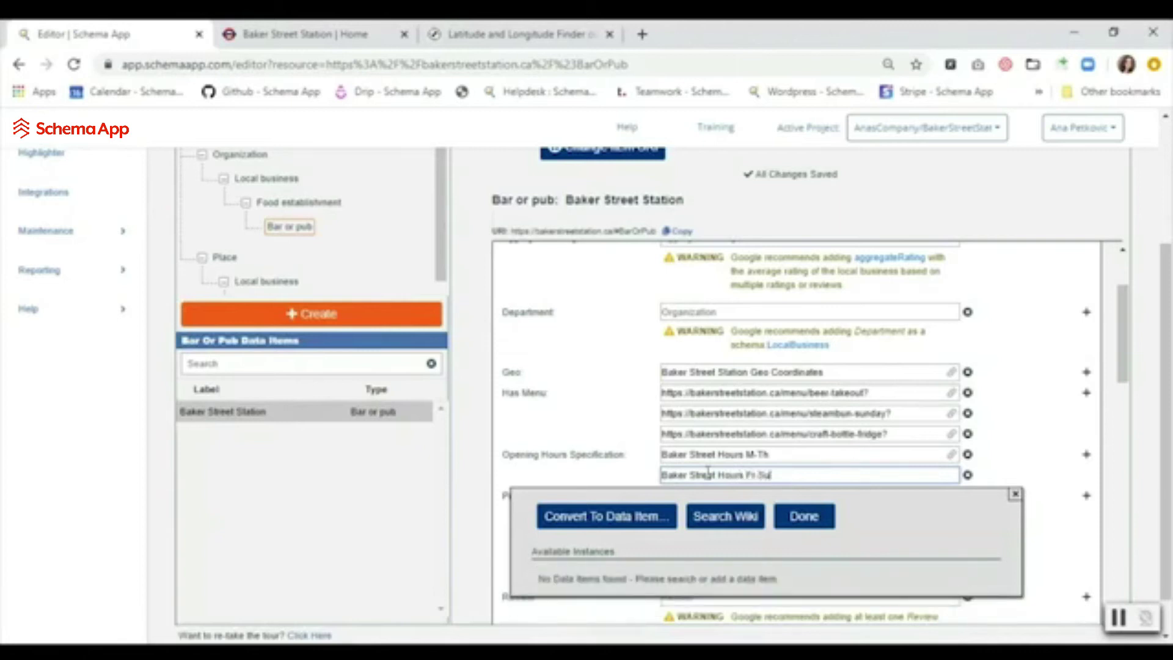
Convert the name into an Opening hours specification data item and create it
click(638, 523)
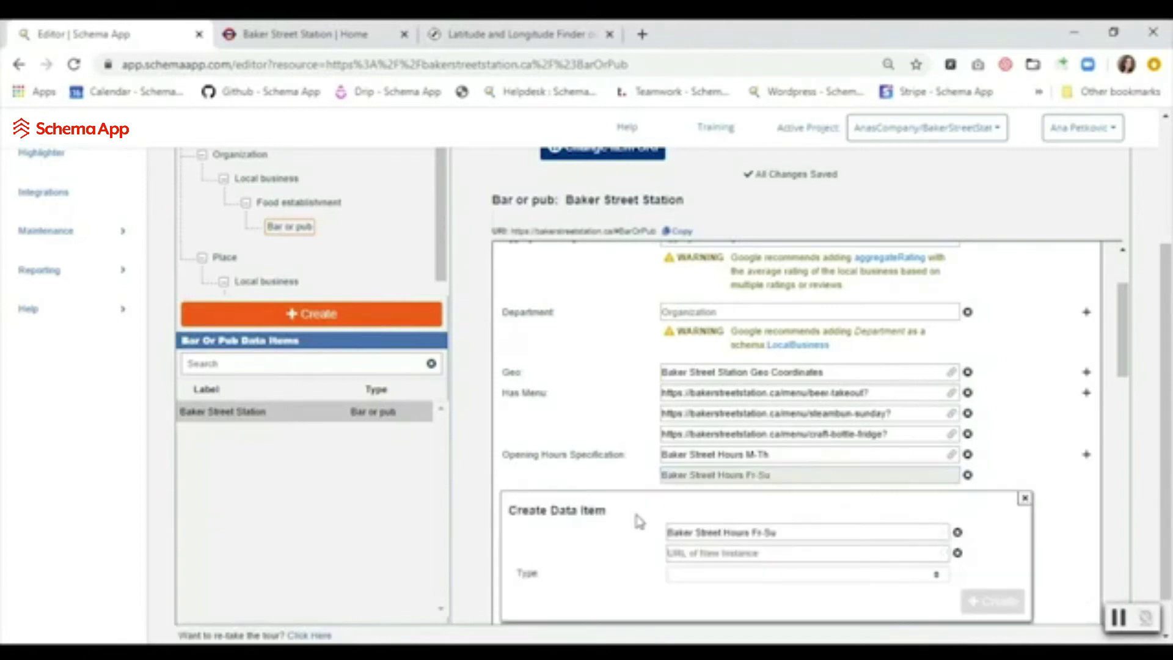
click(700, 574)
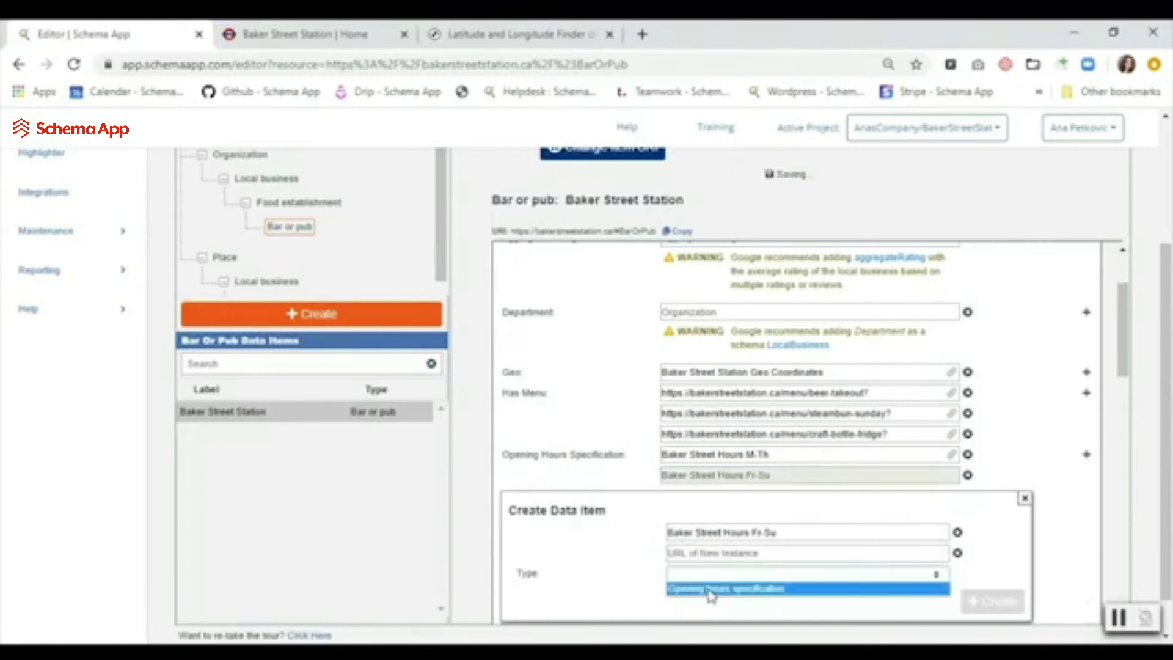
click(709, 588)
click(978, 601)
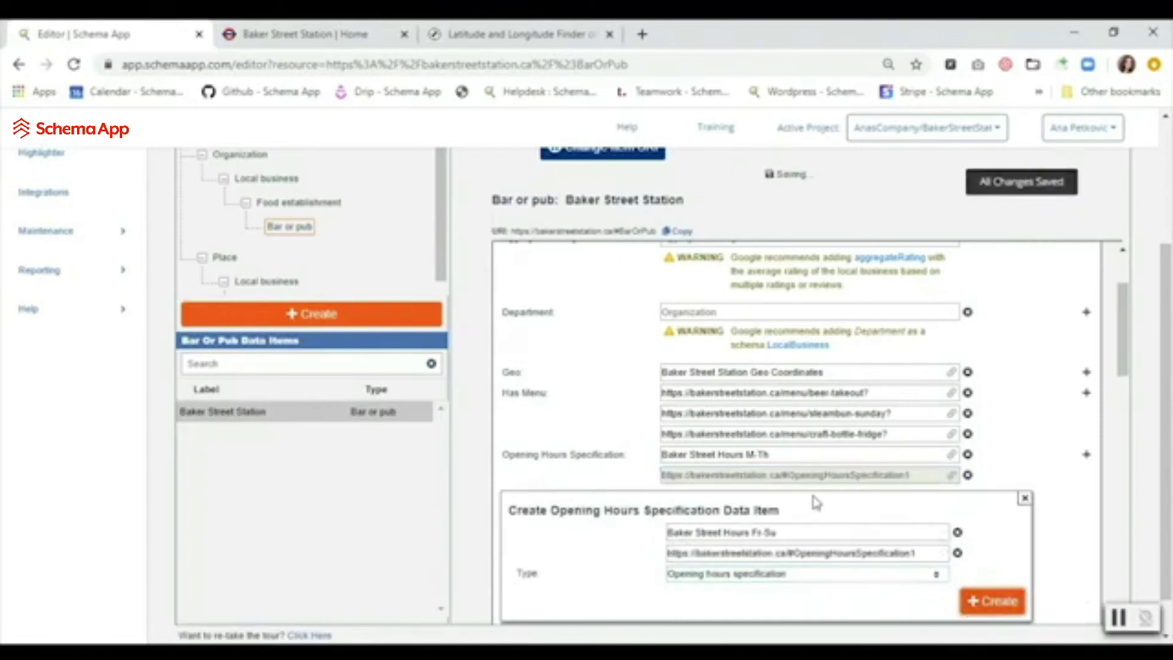
scroll(817, 502, down, 2)
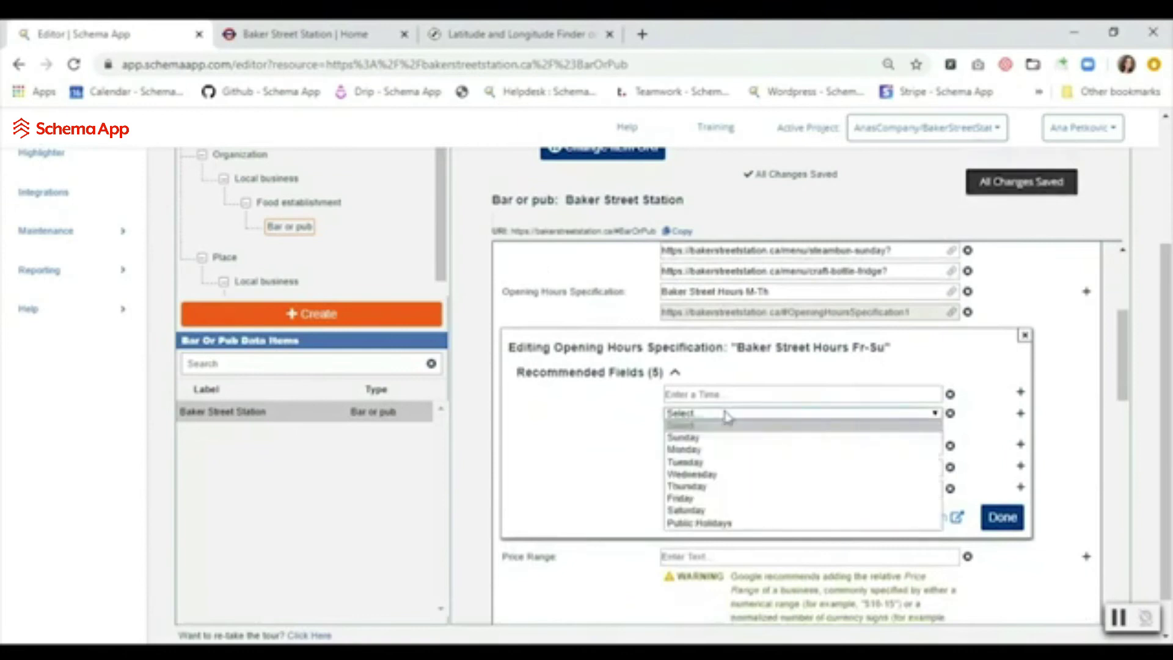
click(1007, 522)
click(1004, 518)
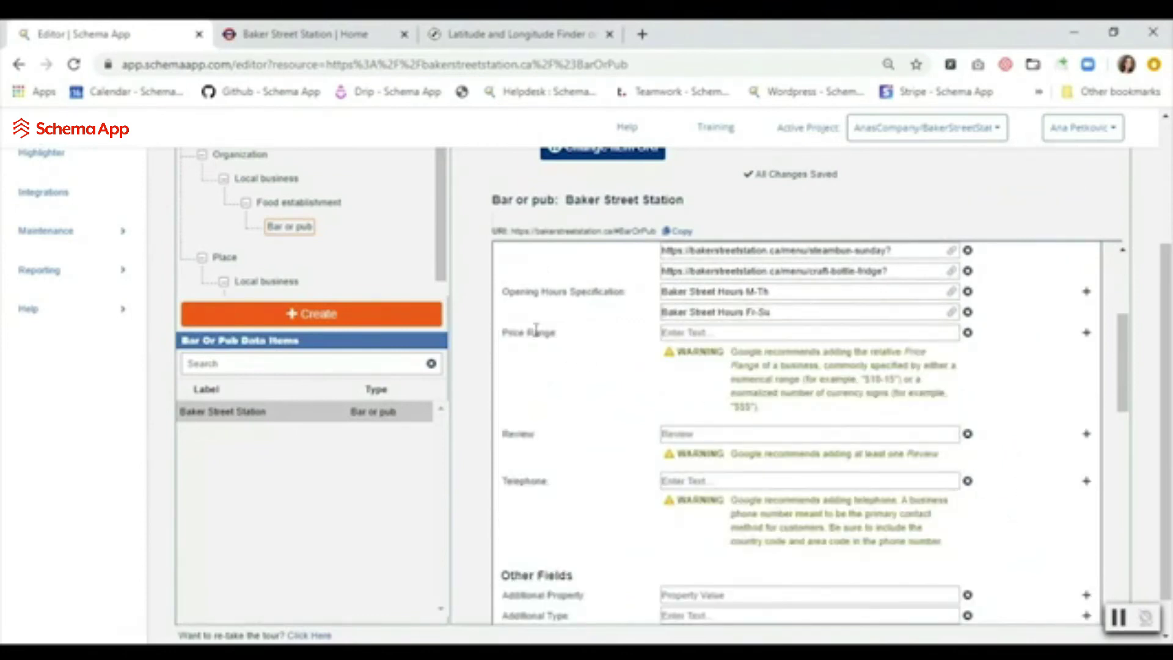
Enter $$-$$$ in the Price Range field and commit it
mouse_move(524, 332)
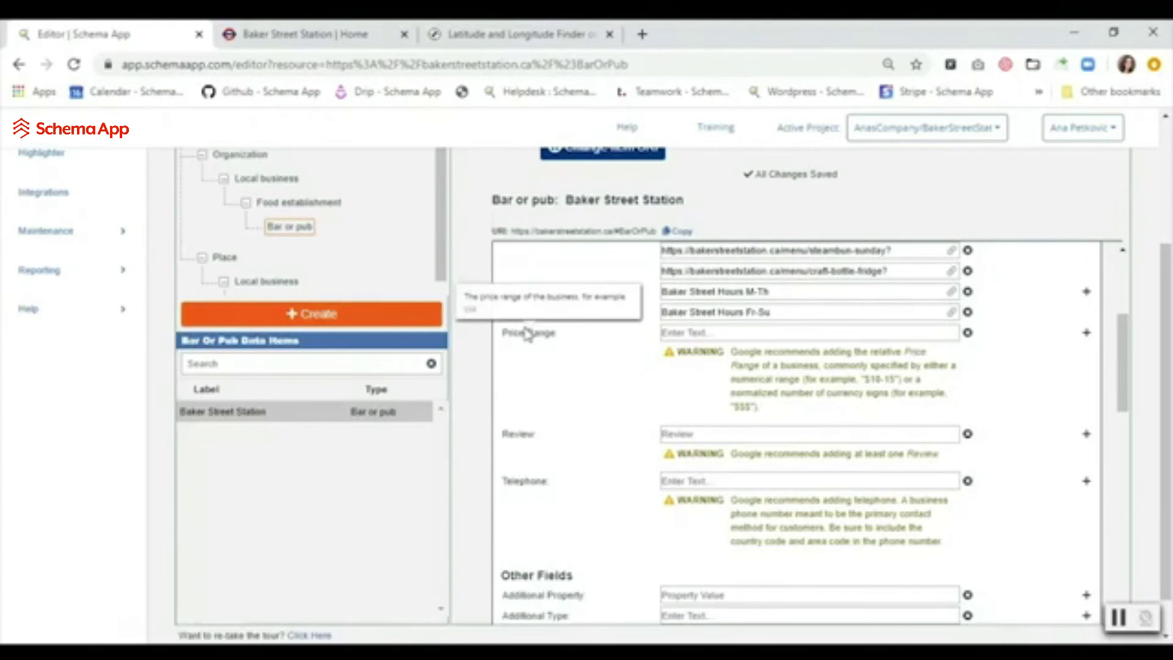
click(701, 330)
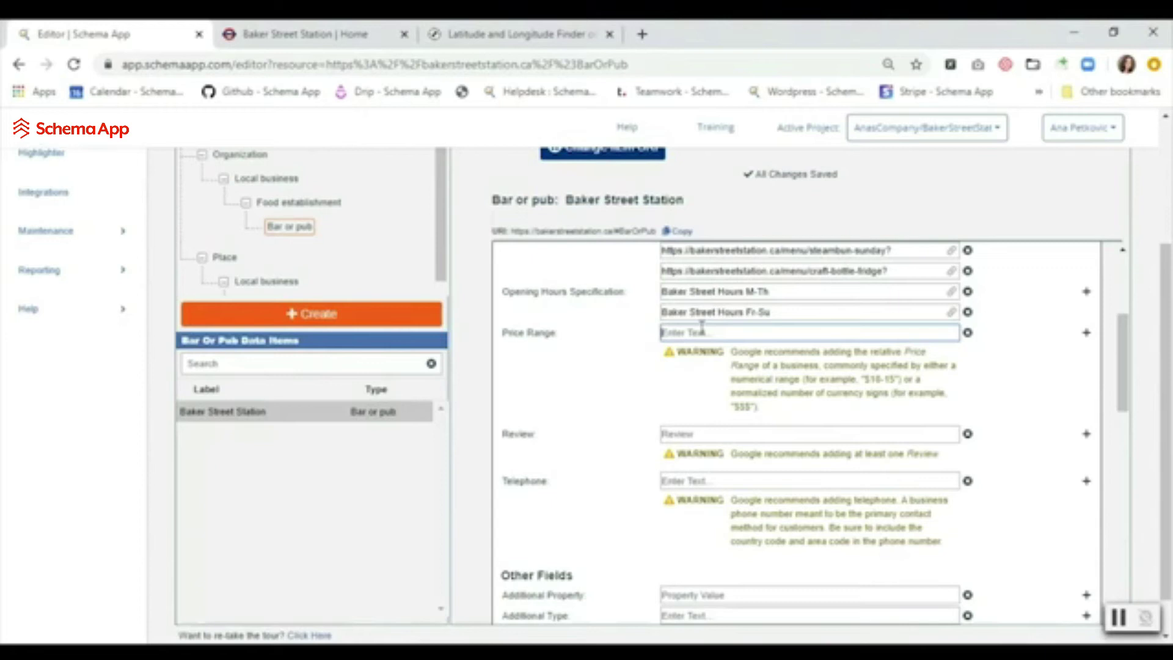
text($$-)
text($$$)
click(608, 367)
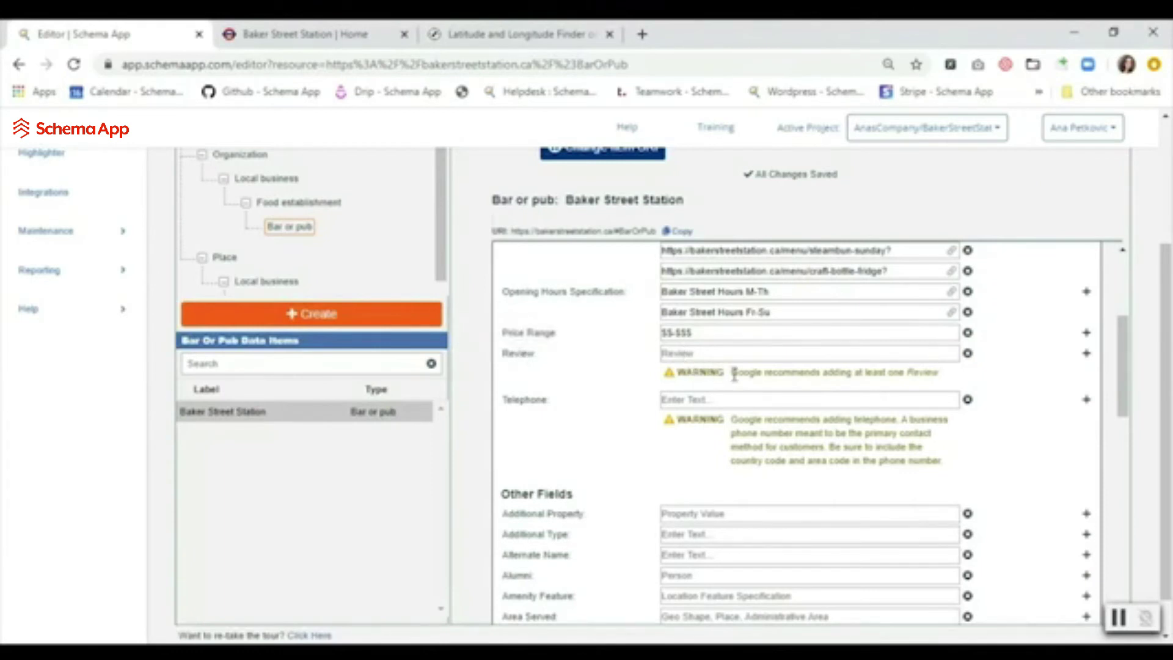
Select and copy the phone number from the bar website's footer
click(293, 34)
click(672, 510)
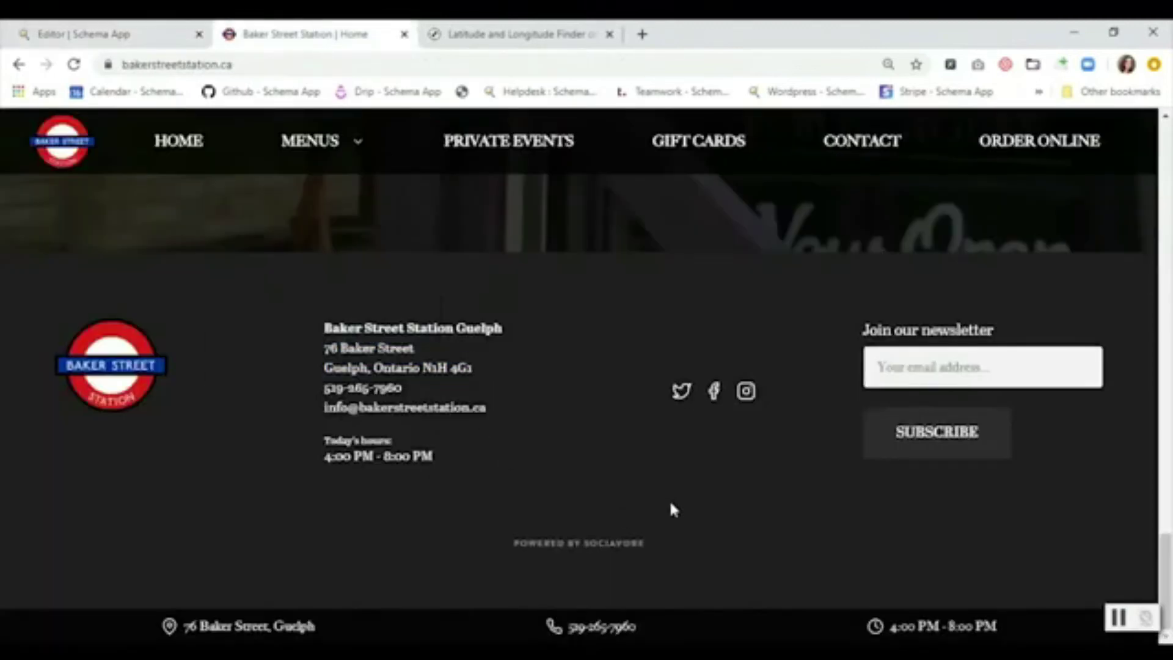
drag(432, 394, 323, 322)
click(436, 400)
drag(416, 391, 325, 391)
key(ctrl+c)
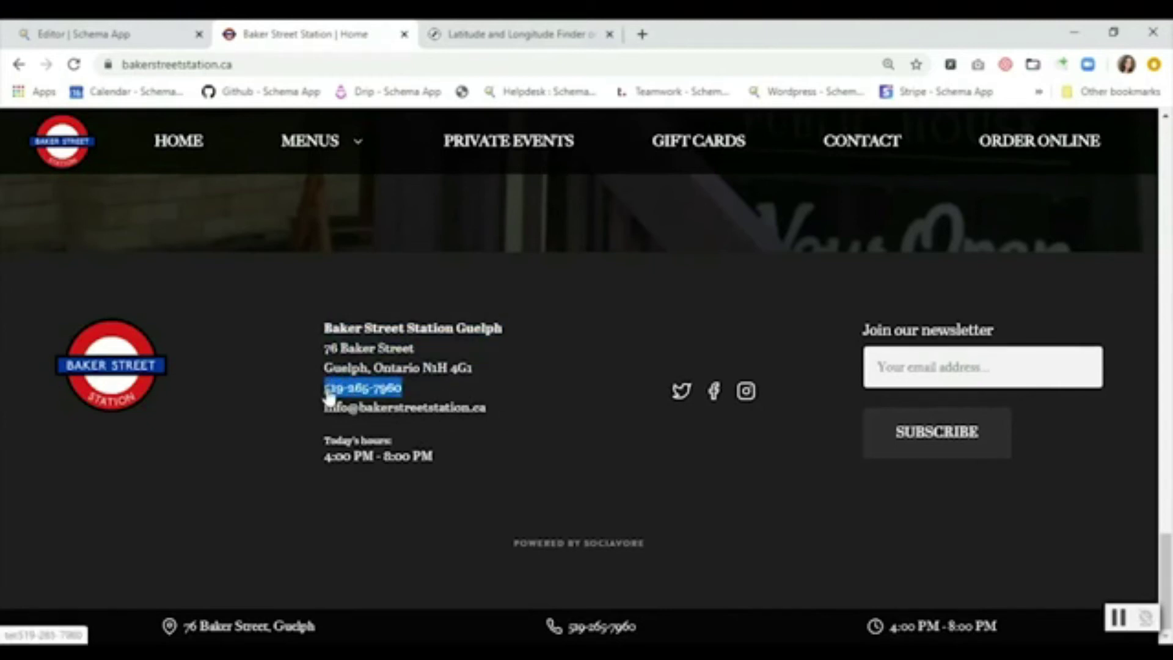
Paste the number into Telephone and prefix it with +1
click(129, 33)
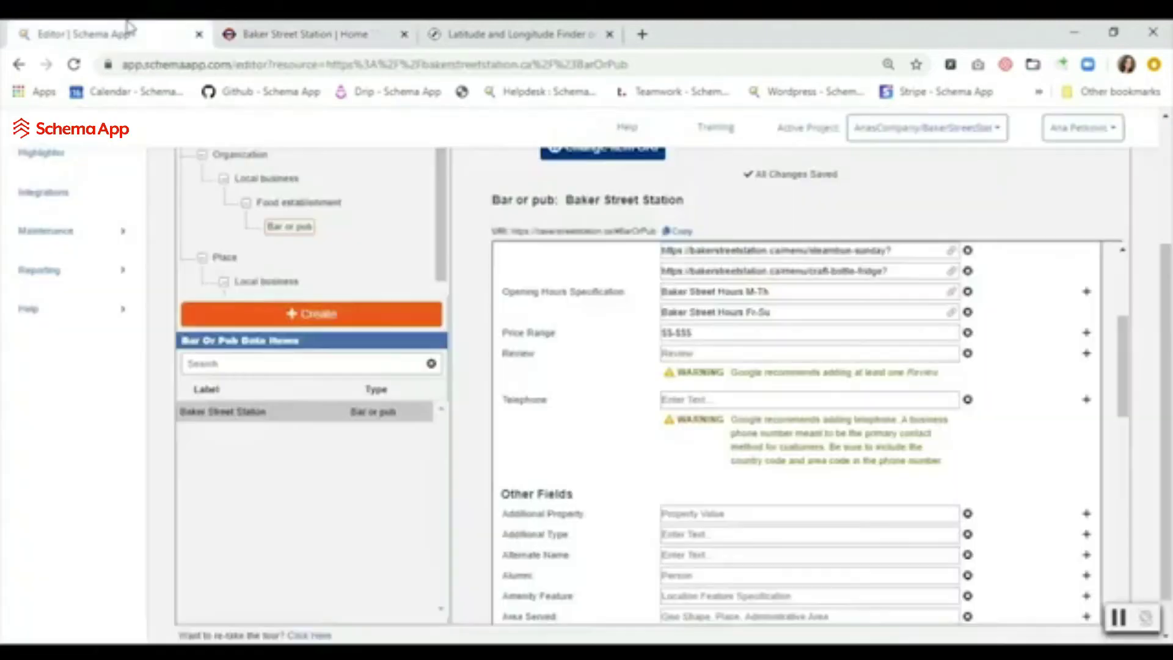
click(696, 398)
key(ctrl+v)
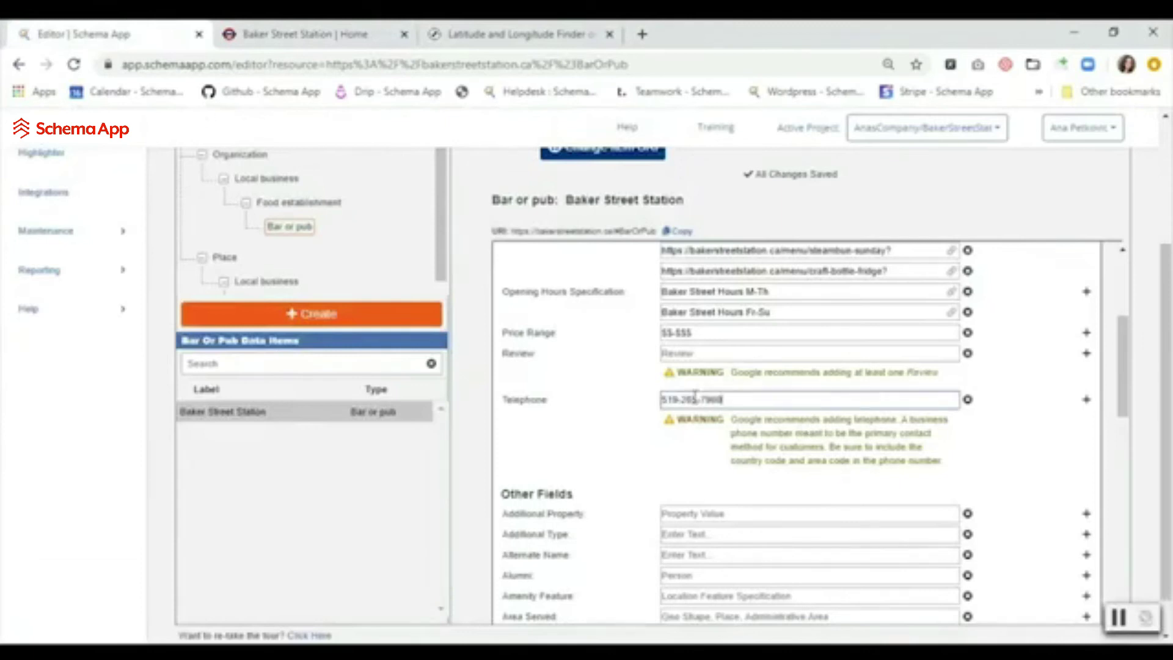
click(663, 400)
text(+1)
click(649, 449)
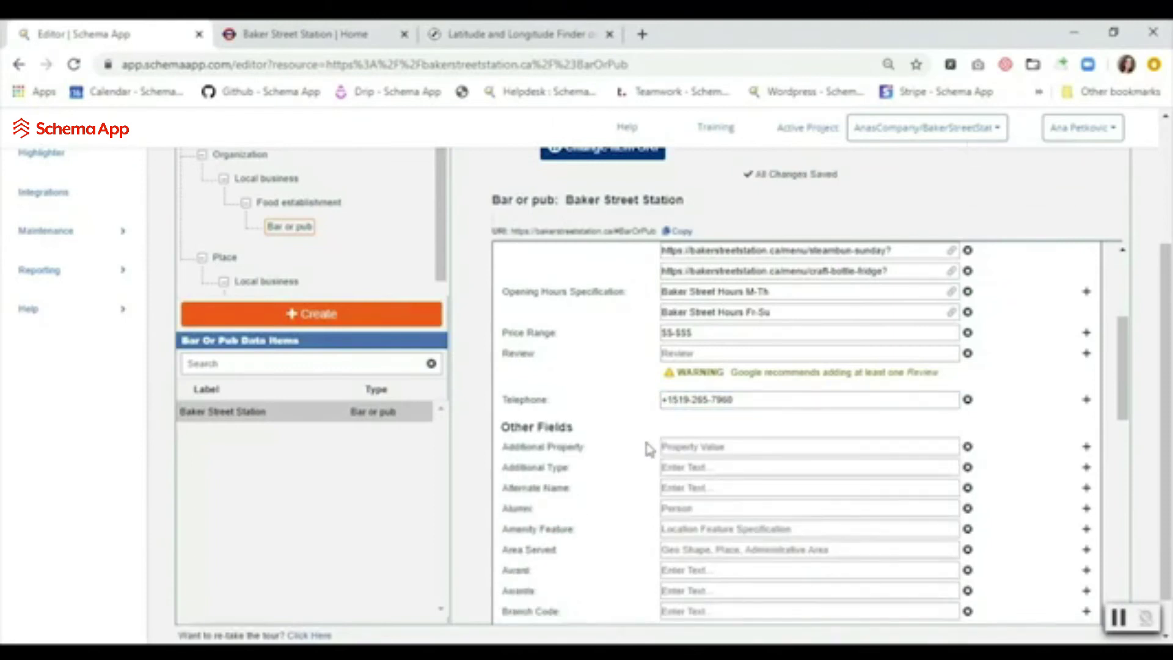
scroll(650, 450, up, 5)
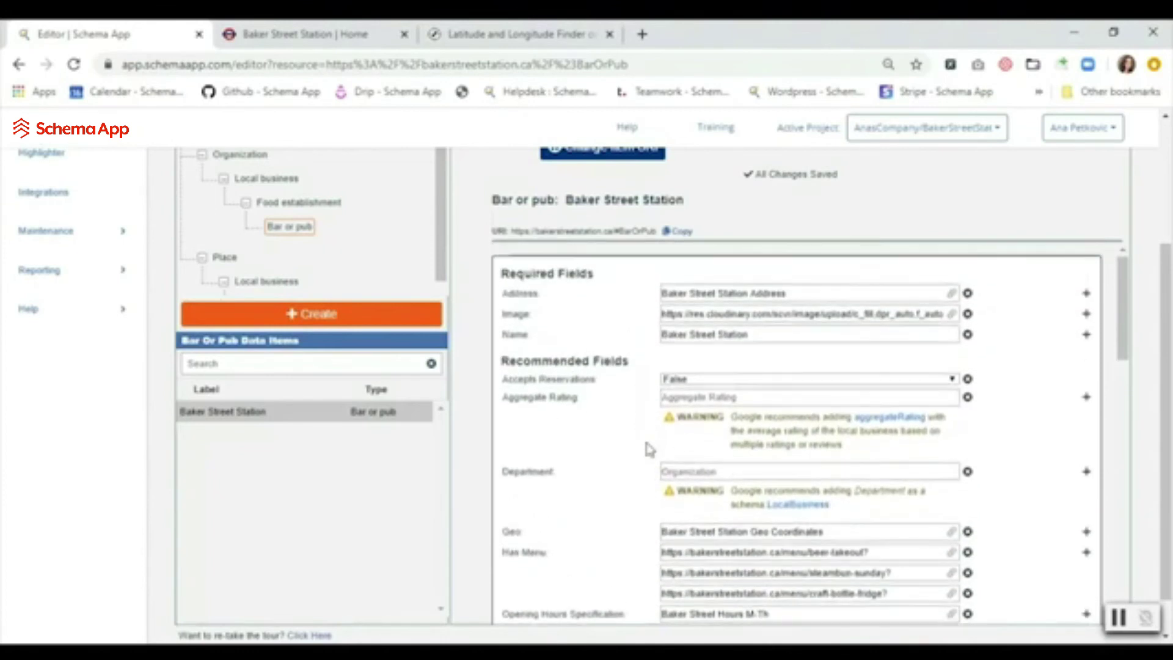
scroll(649, 449, down, 5)
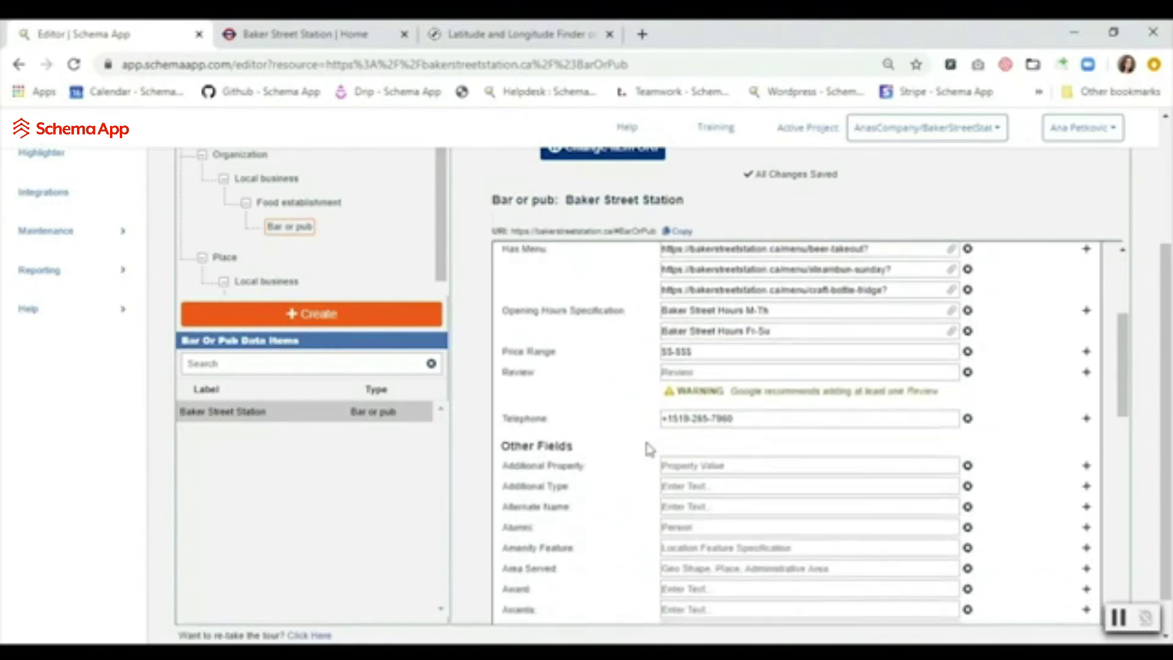
scroll(607, 498, down, 1)
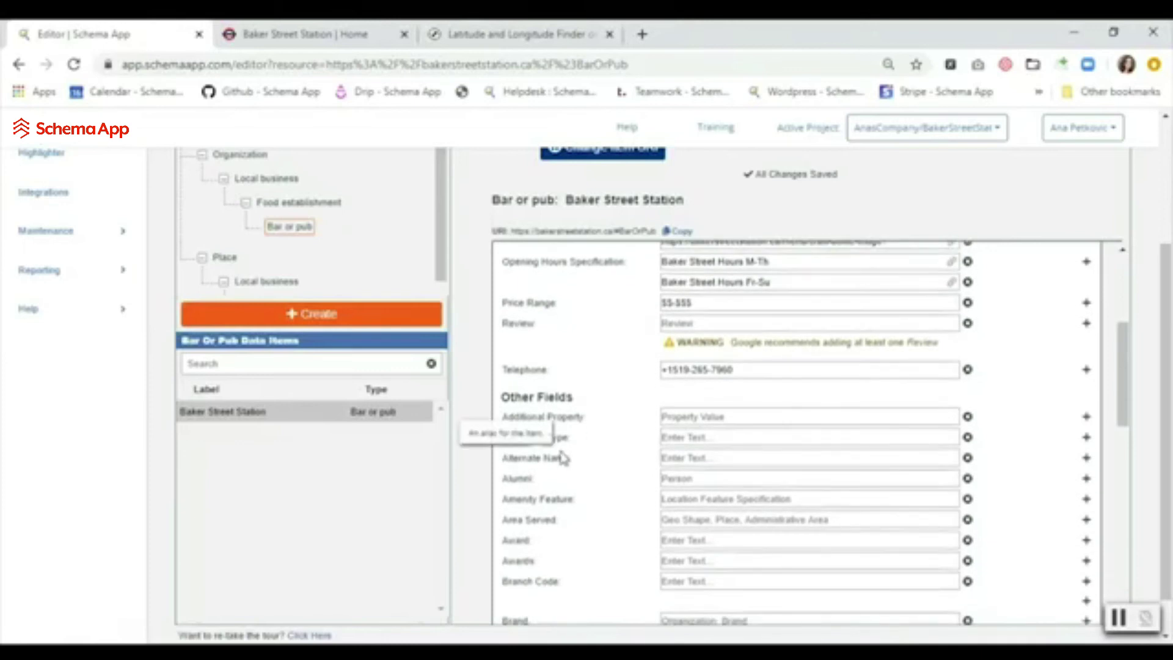
mouse_move(564, 437)
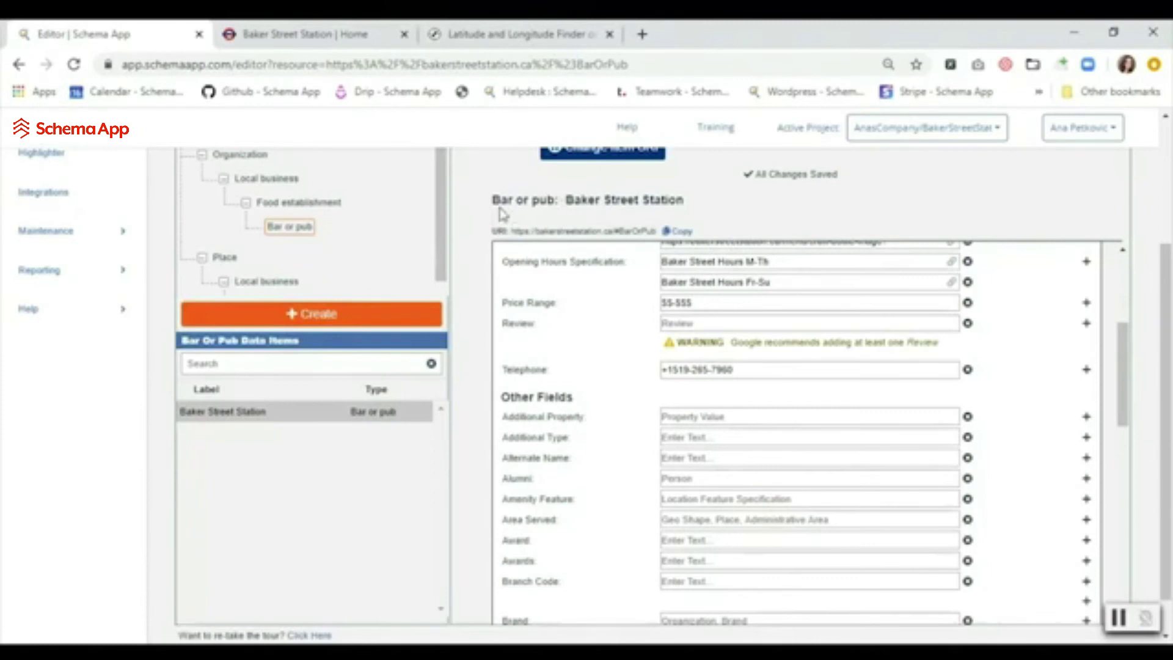
Search 'gastropub wikipedia' in a new tab and begin filling Additional Type
click(641, 34)
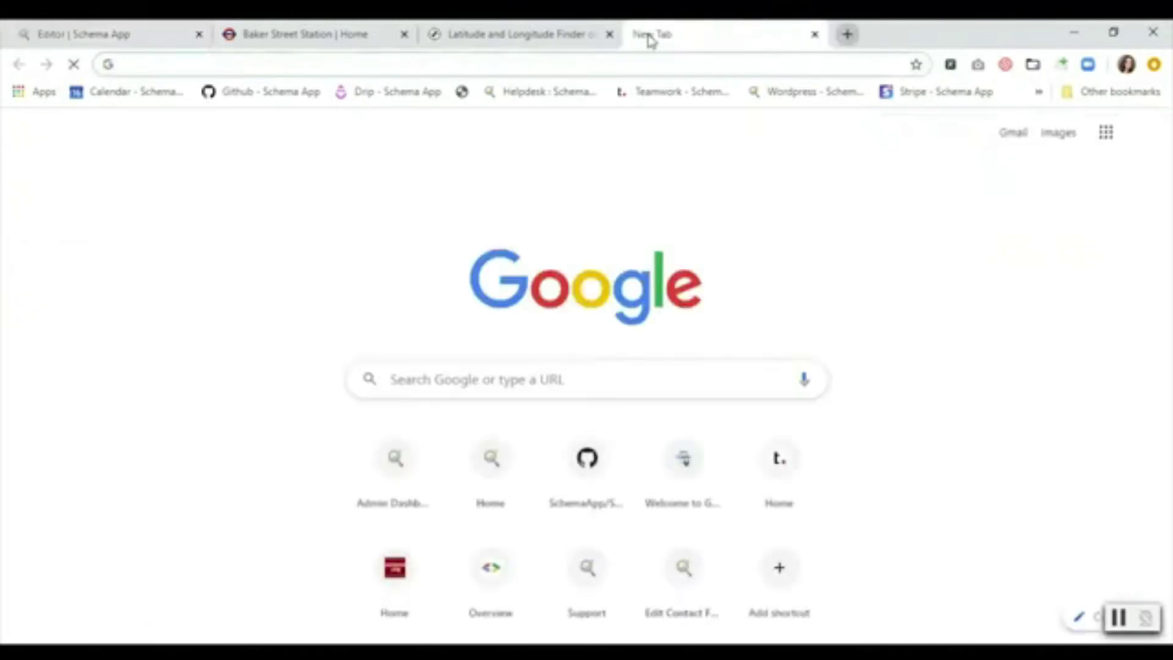
text(gastro)
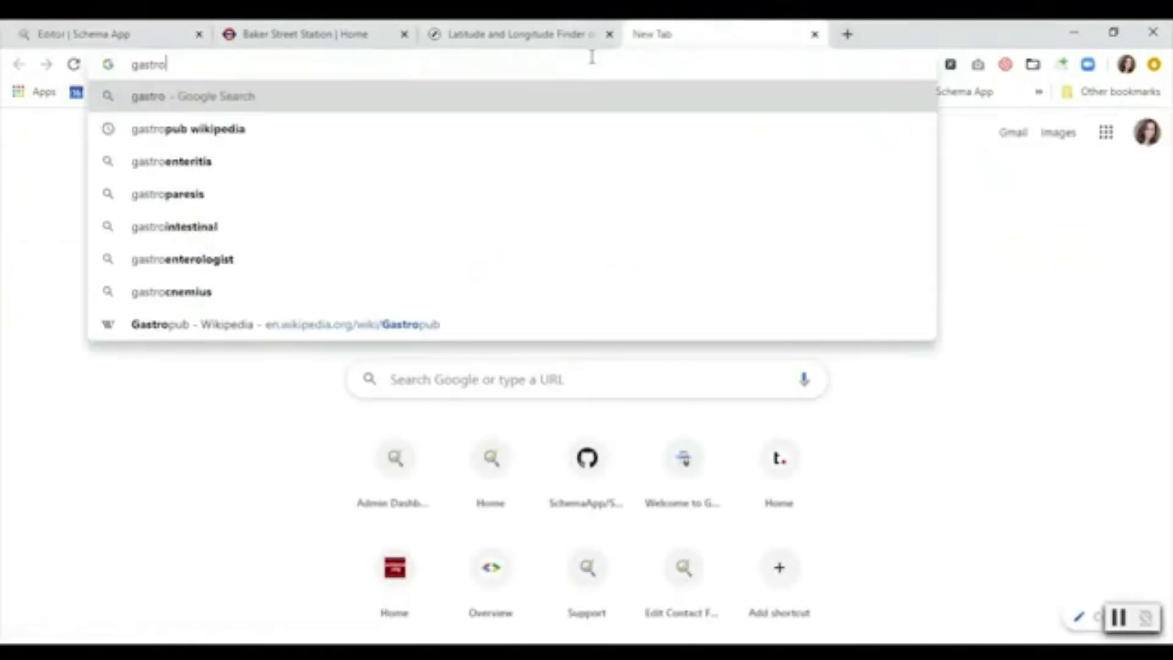
key(Down)
key(Return)
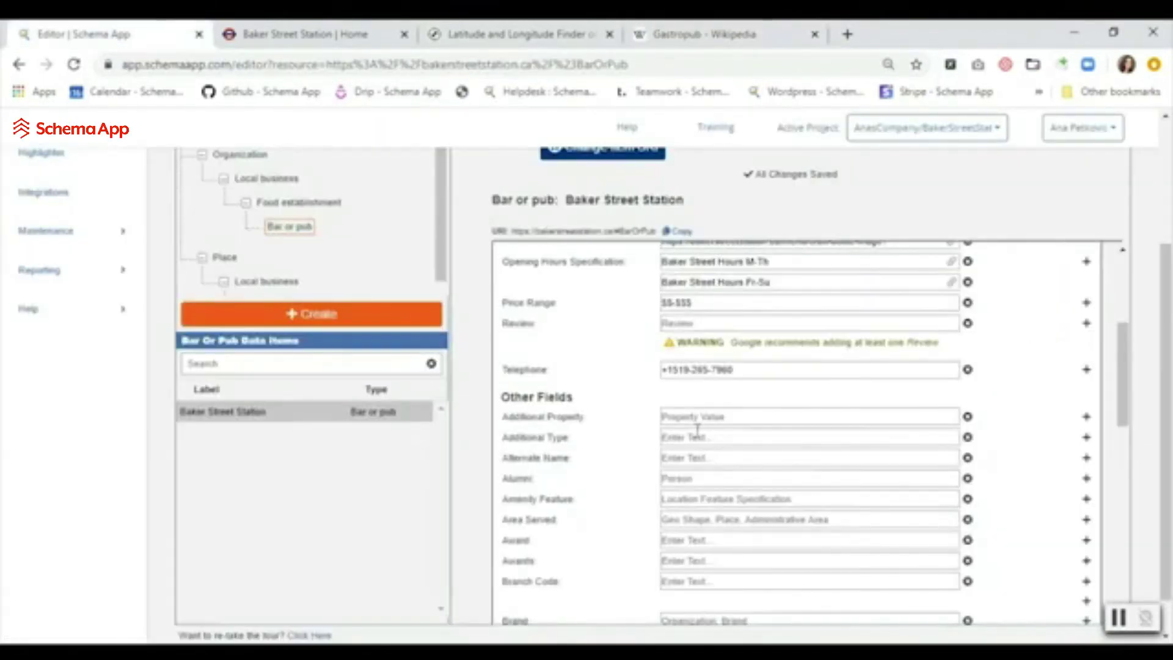
click(670, 438)
Paste the Gastropub Wikipedia URL into Additional Type and set Area Served to Guelph
text(https://en.wikipedia.org/wiki/Gastropub)
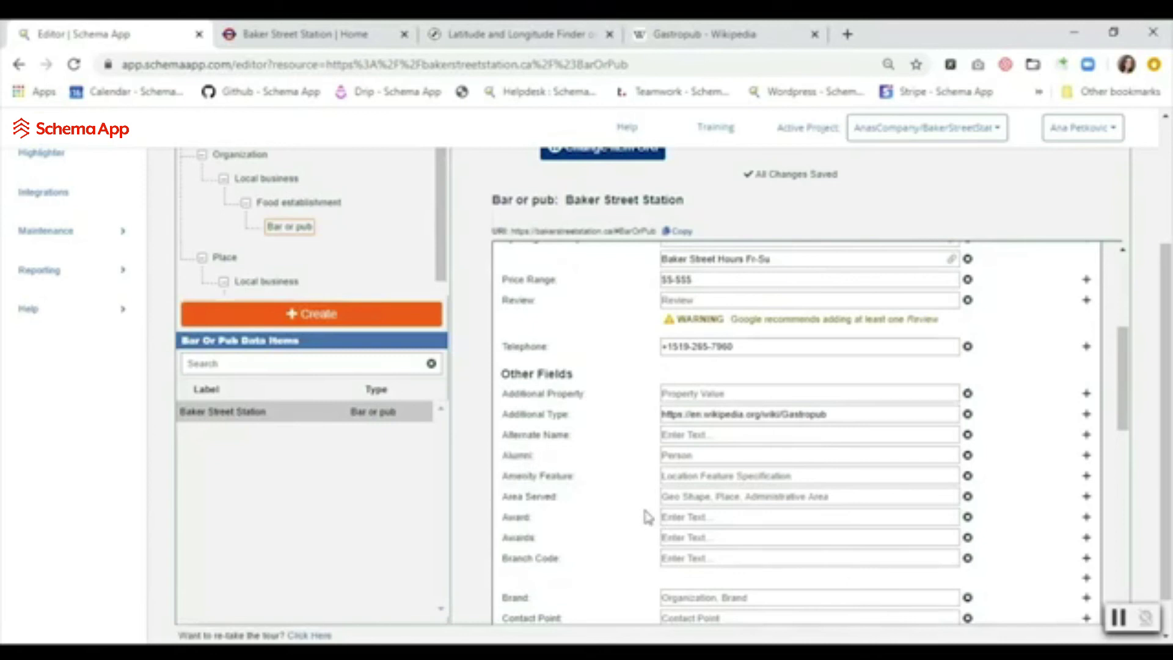
click(690, 492)
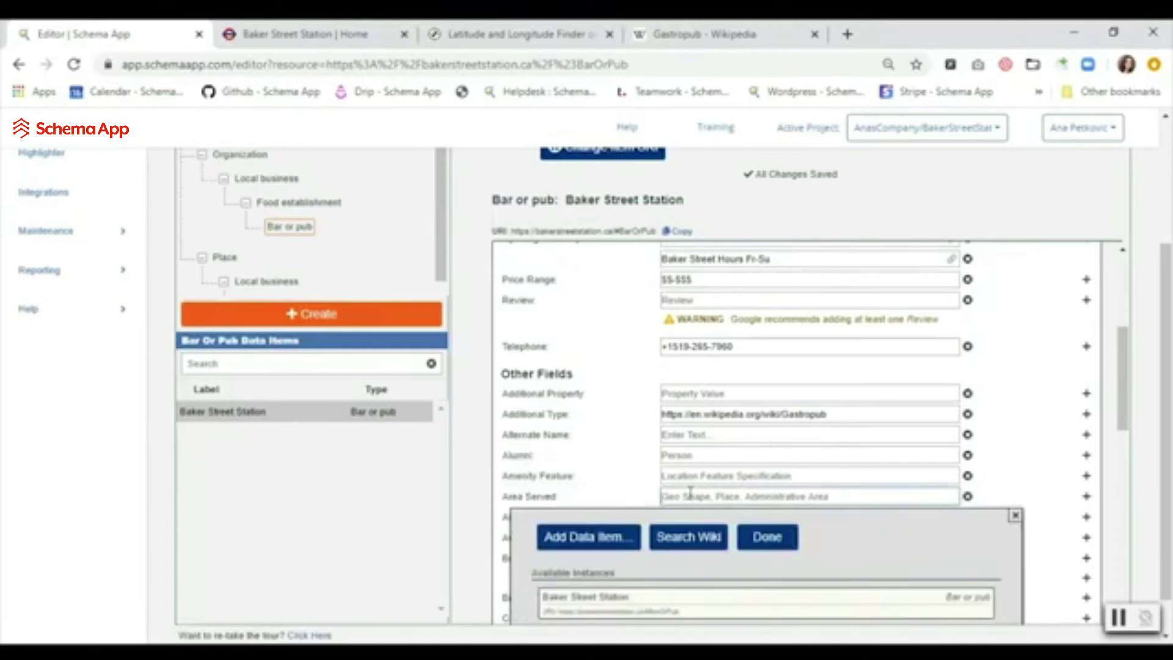
text(guelph)
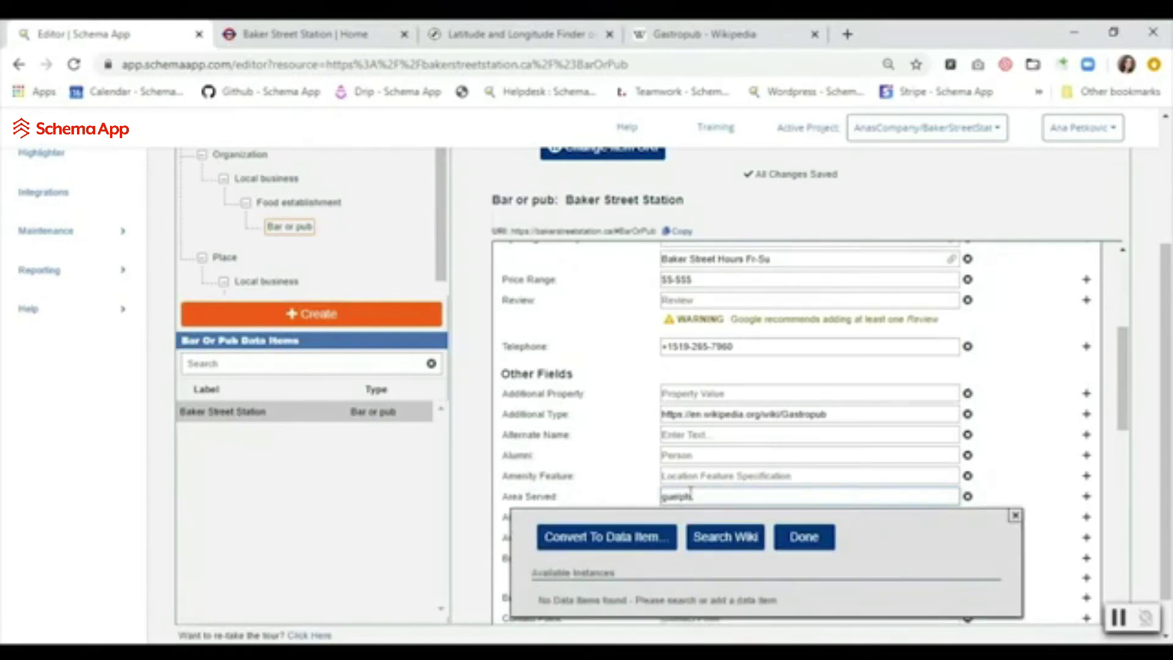
click(712, 537)
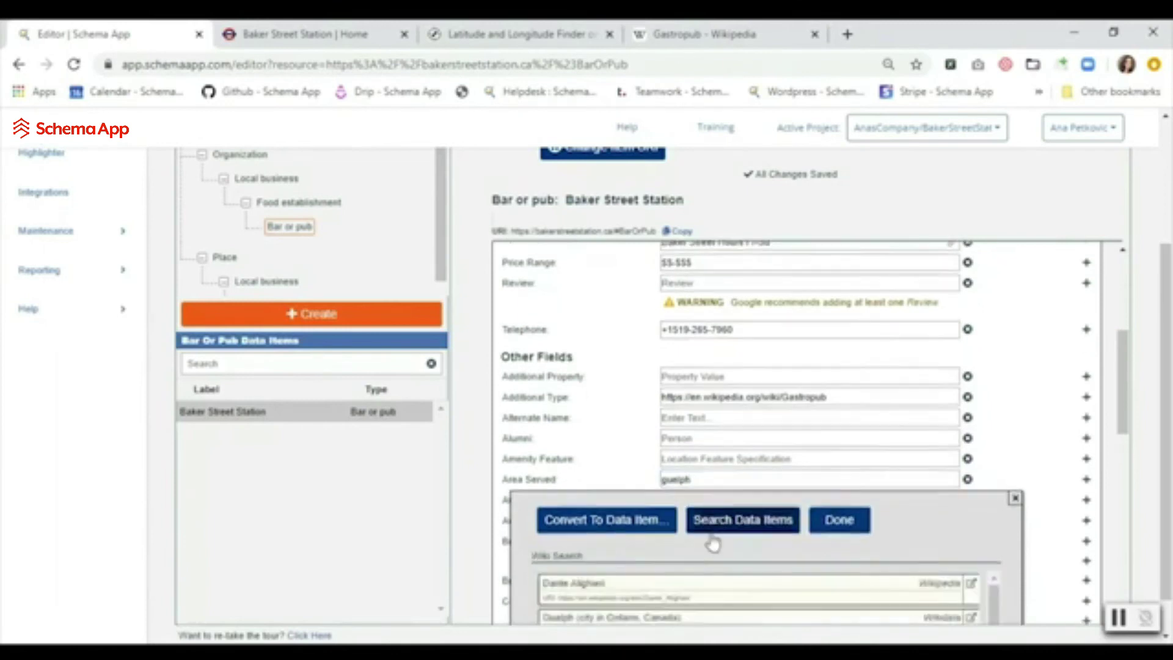
click(643, 556)
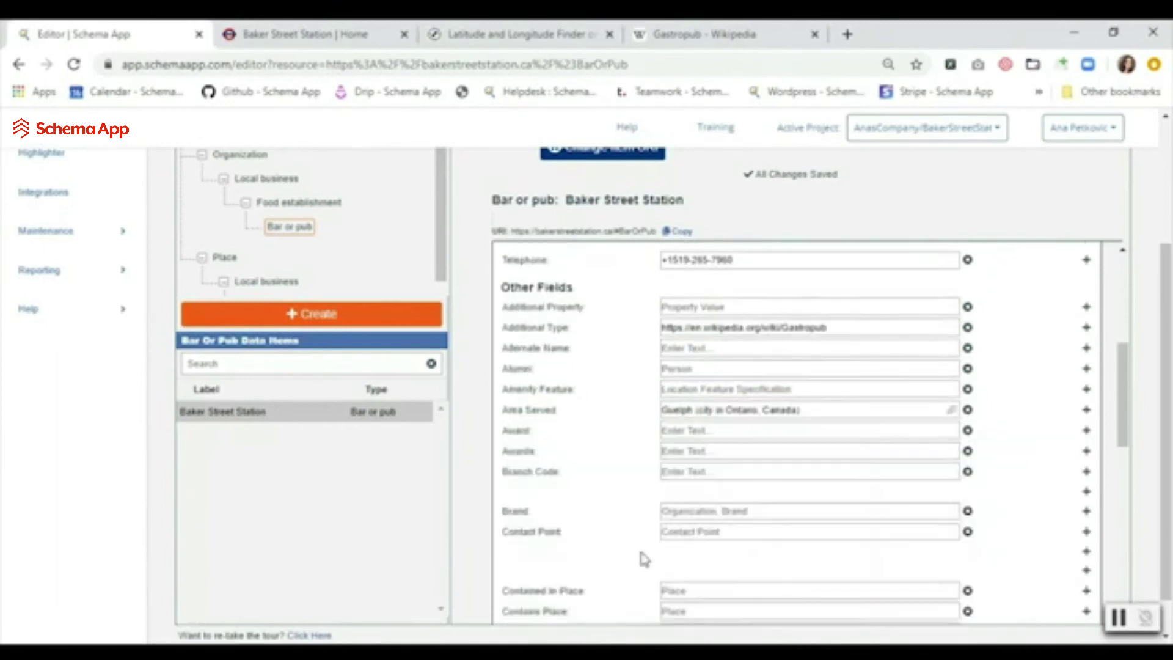
Add Wellington County as a second Area Served entry via wiki search
click(1087, 410)
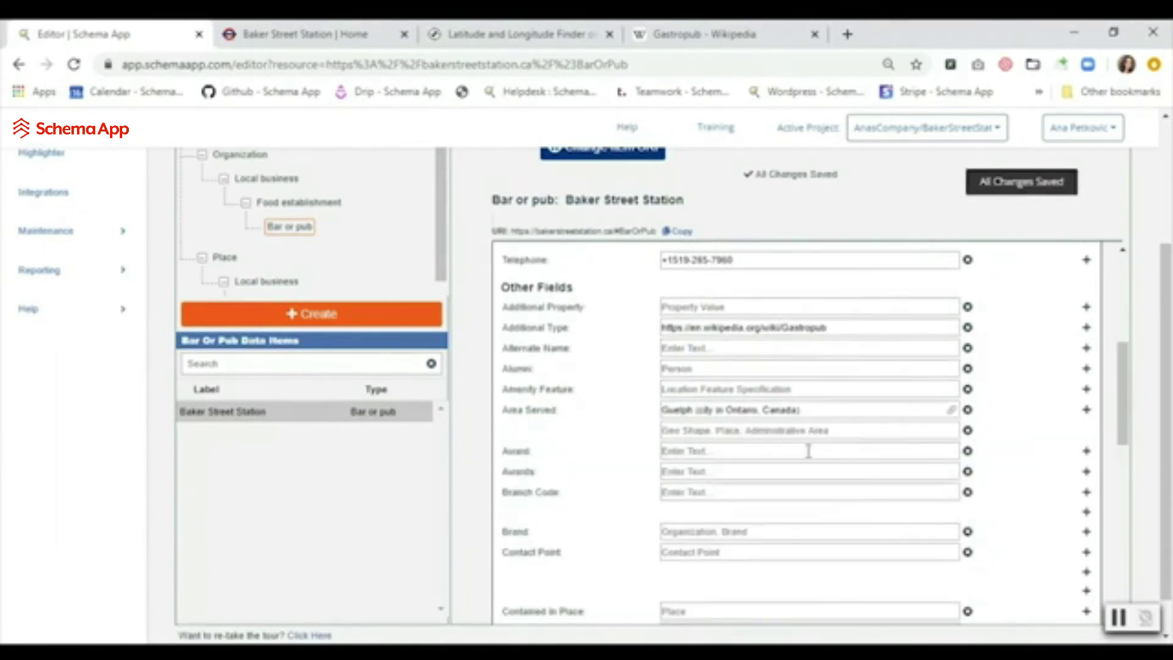
click(800, 432)
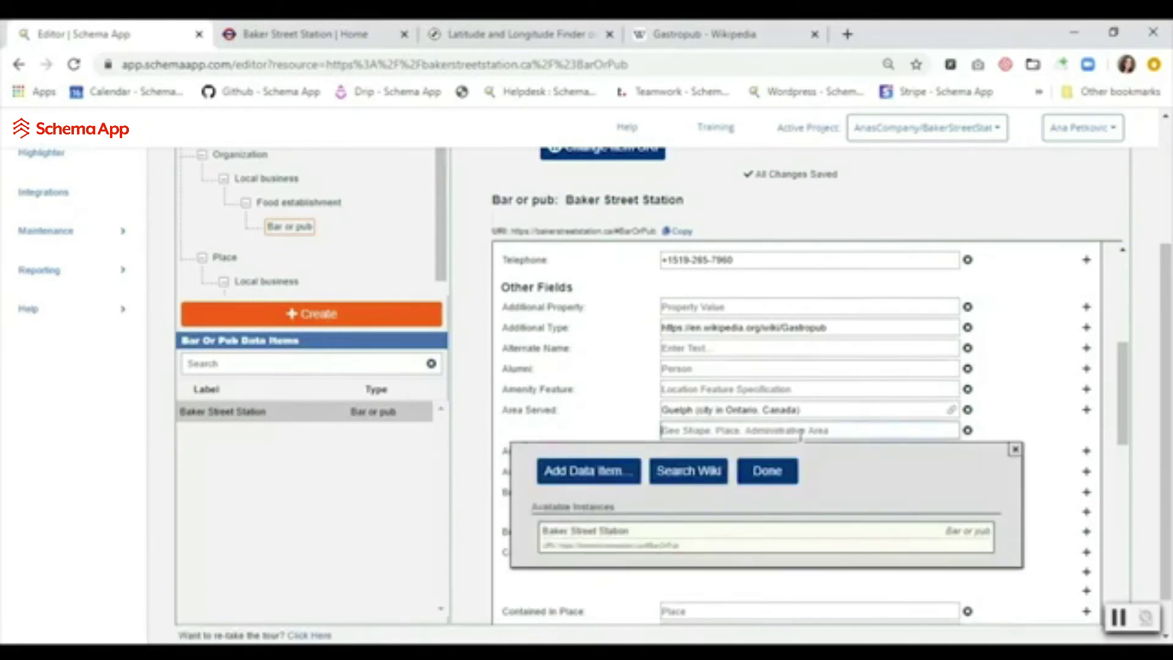
text(wellington)
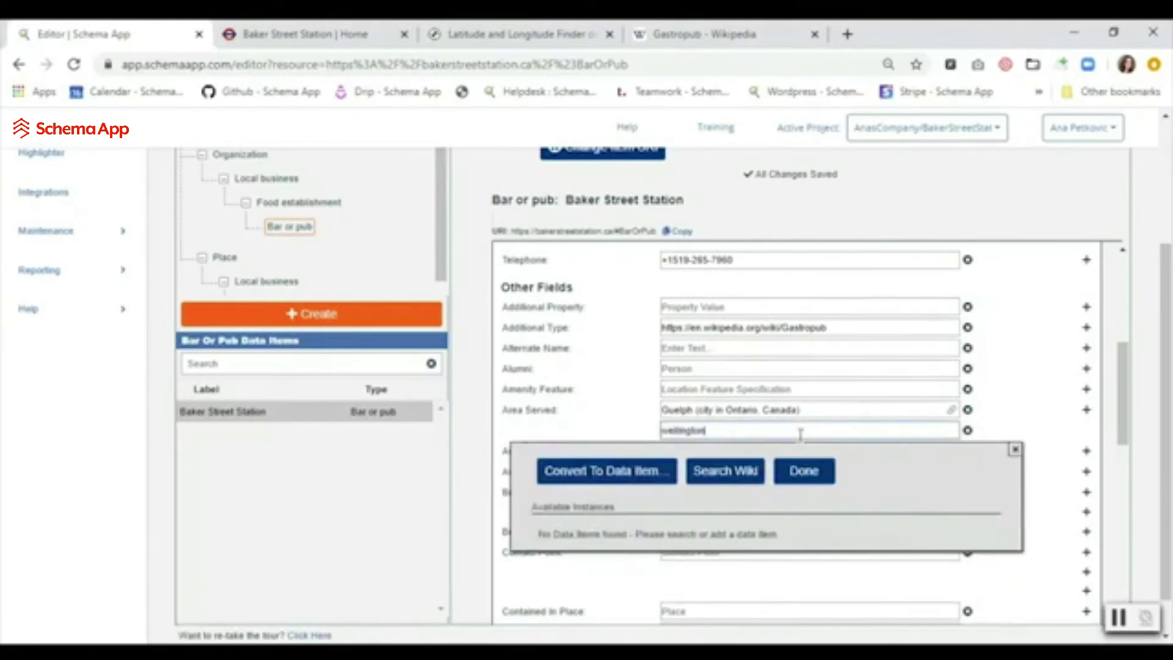
text( count)
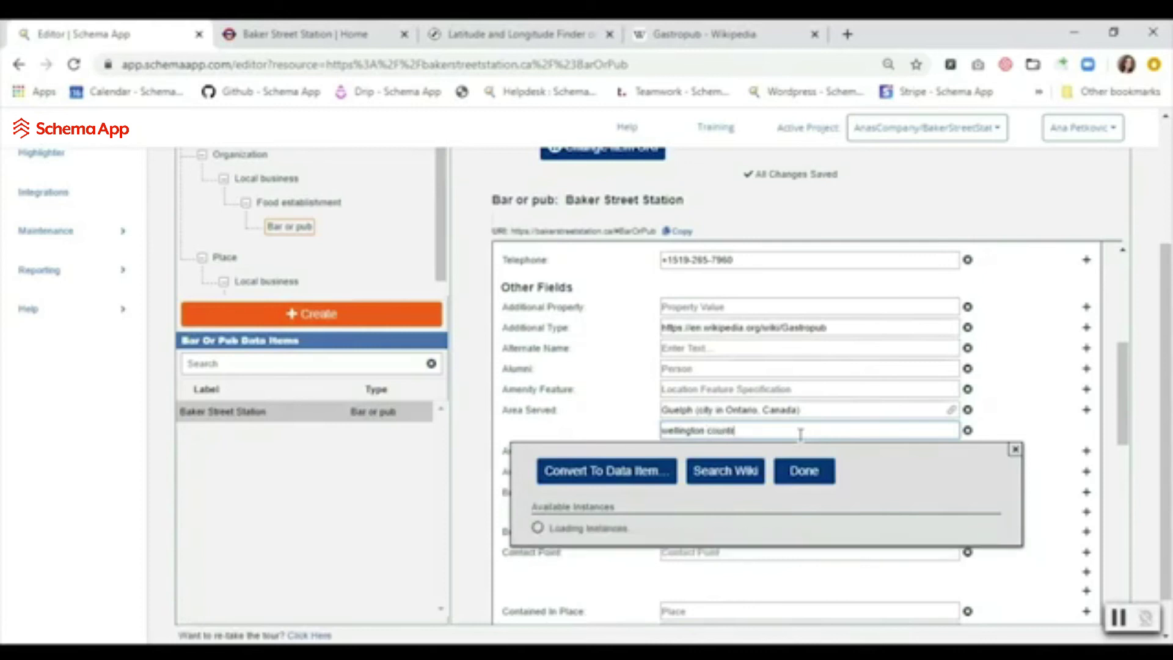
text(y)
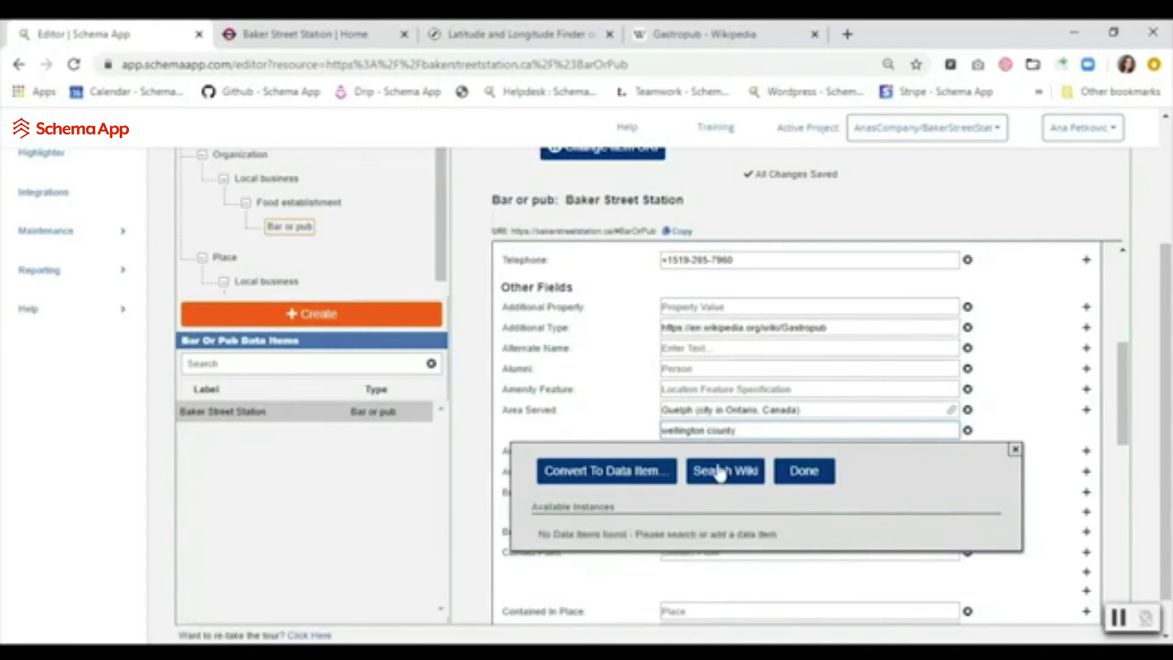
click(721, 473)
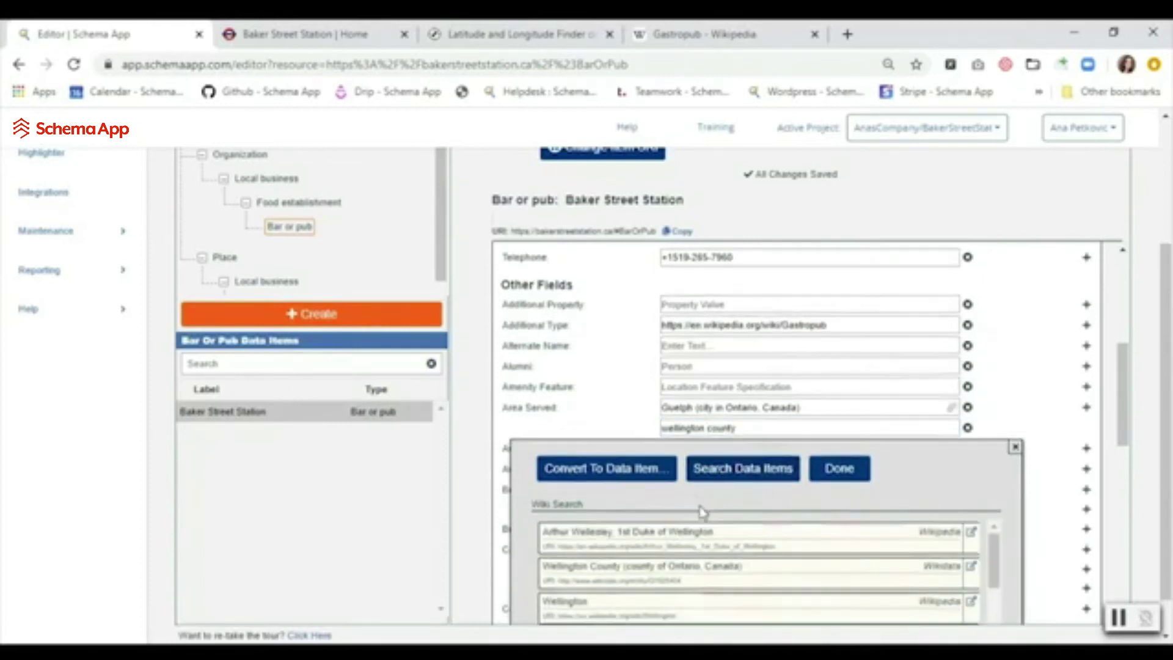
scroll(659, 519, down, 1)
click(613, 556)
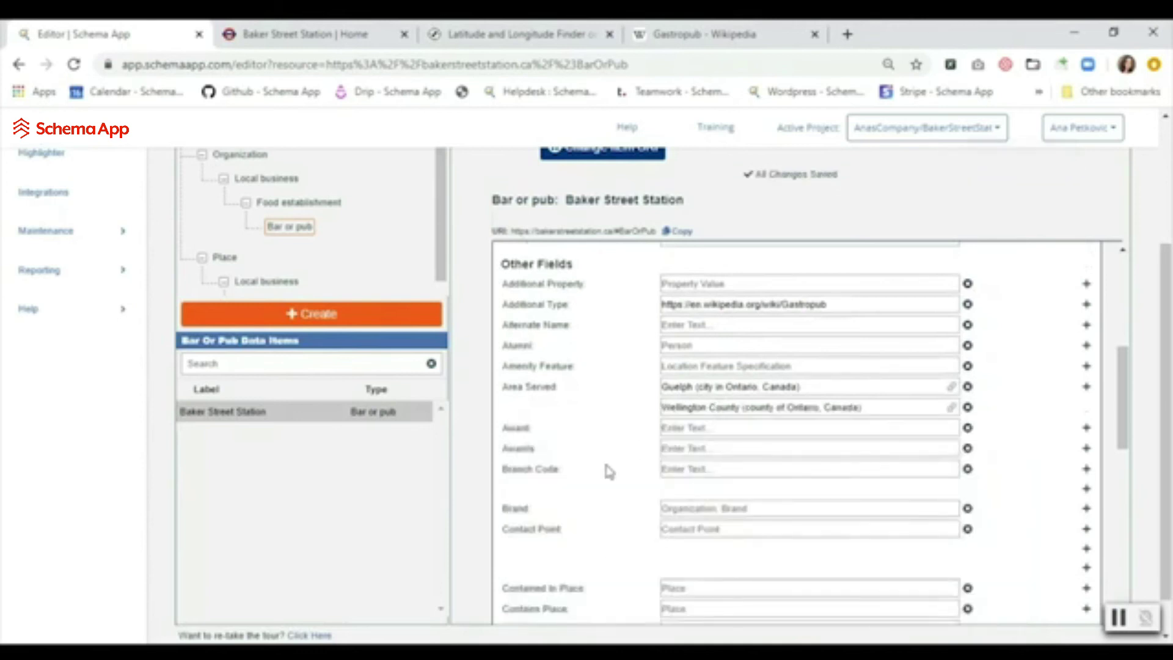
scroll(609, 471, down, 1)
scroll(609, 470, down, 1)
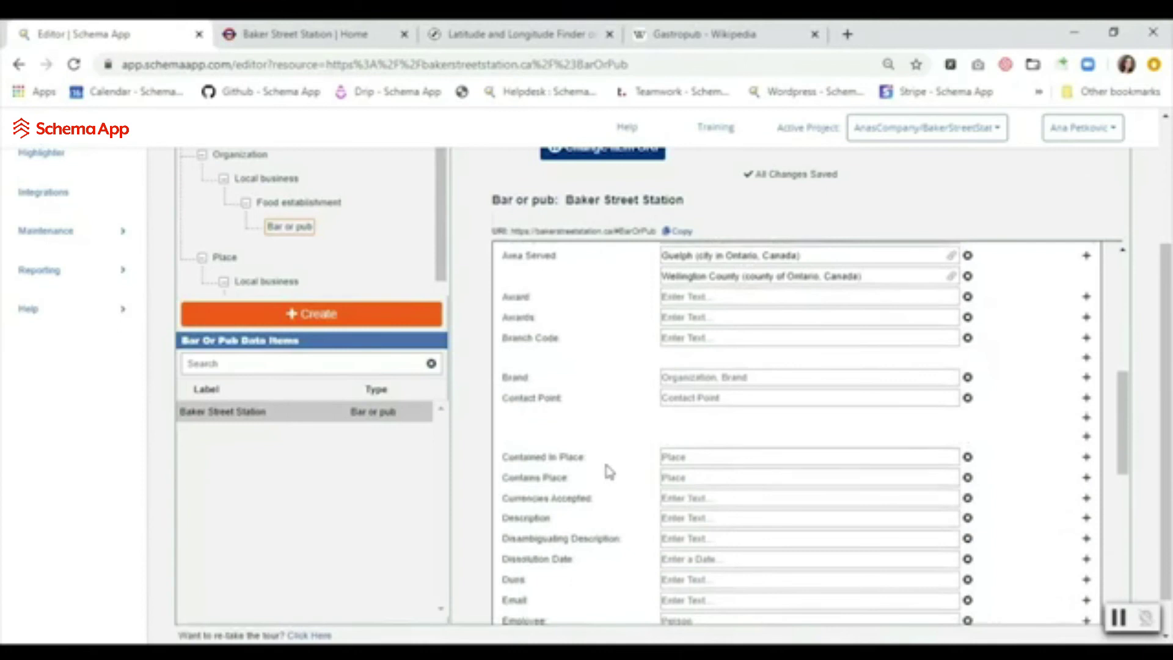
scroll(609, 471, down, 1)
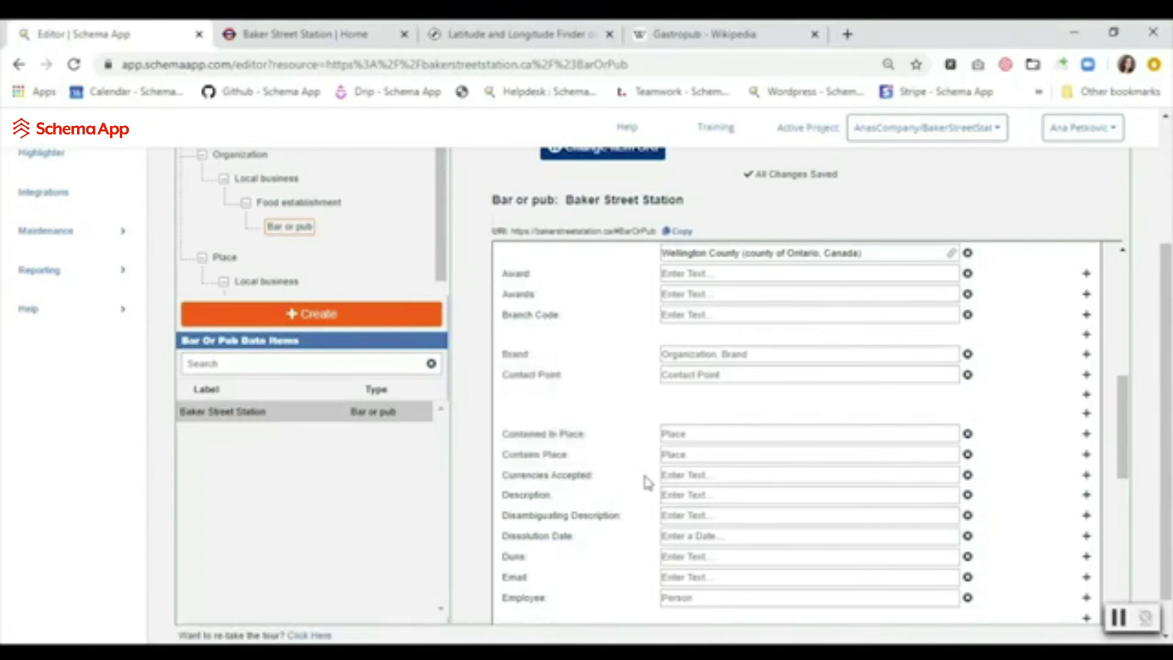
Copy the meta description text from the website's page source
click(389, 28)
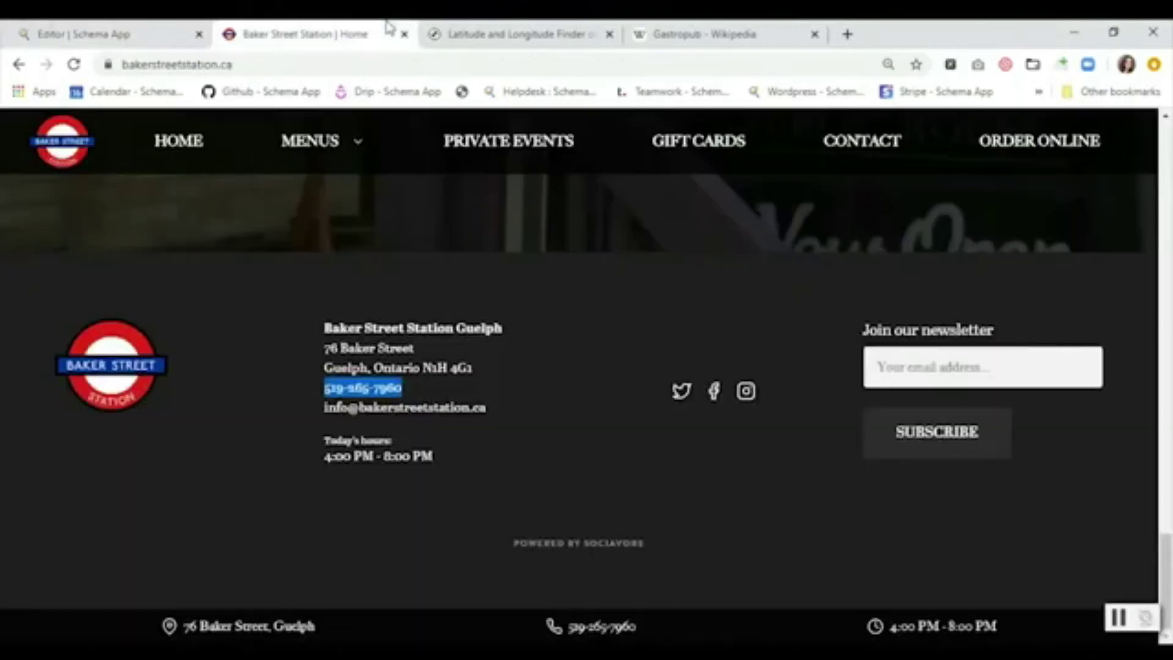
scroll(625, 408, up, 15)
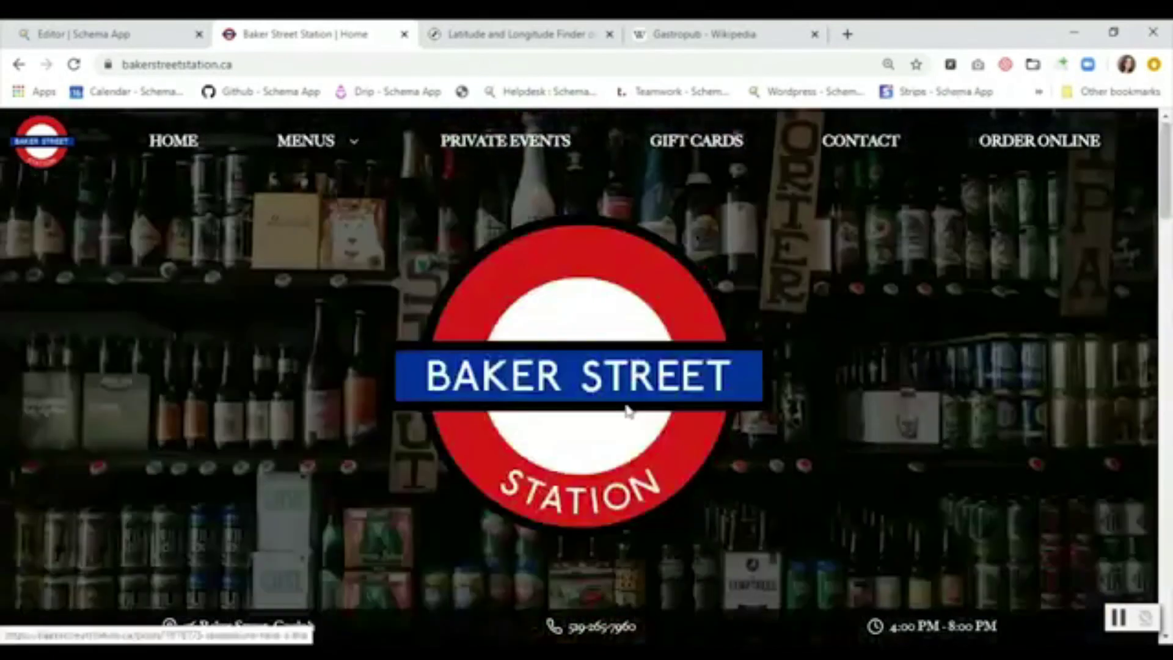
right_click(385, 218)
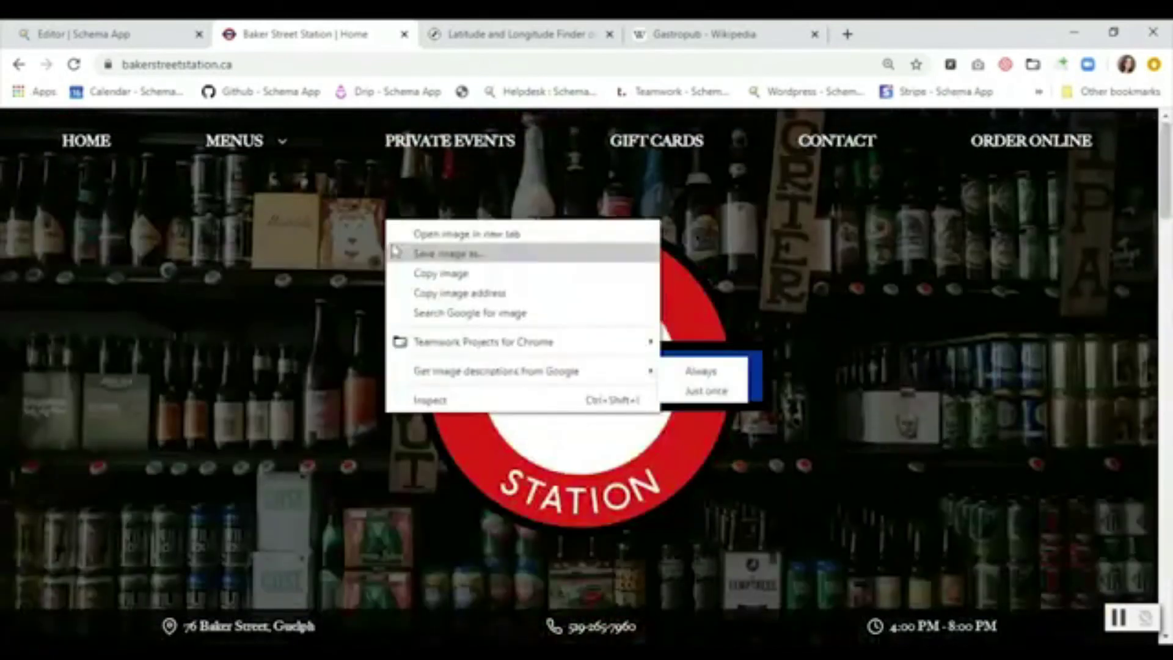
right_click(278, 381)
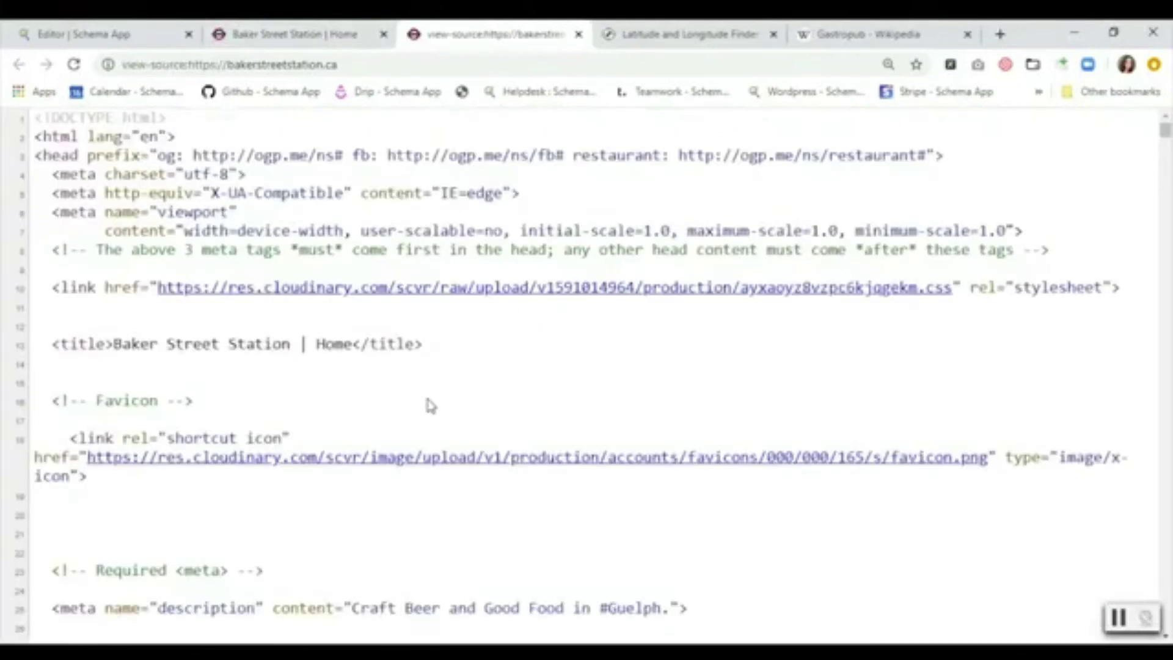
scroll(367, 614, down, 1)
right_click(366, 613)
click(354, 592)
drag(354, 592, 671, 602)
key(ctrl+c)
Paste 'Craft Beer and Good Food in #Guelph' into the Description field
click(147, 30)
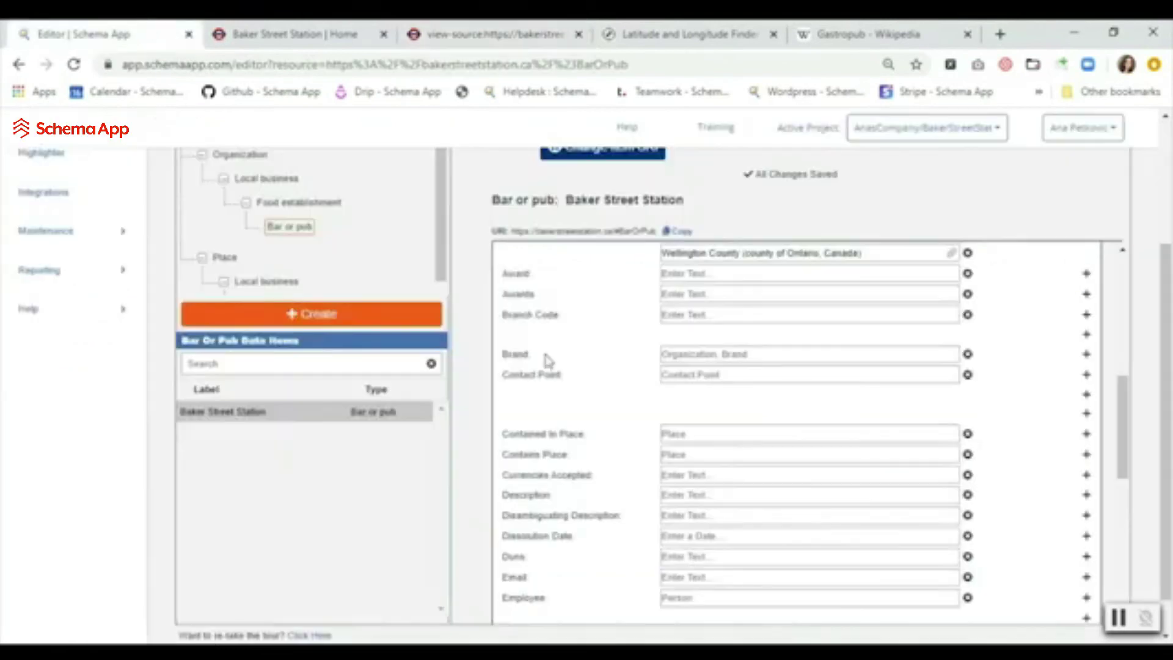
click(688, 496)
key(ctrl+v)
click(578, 493)
scroll(577, 493, down, 1)
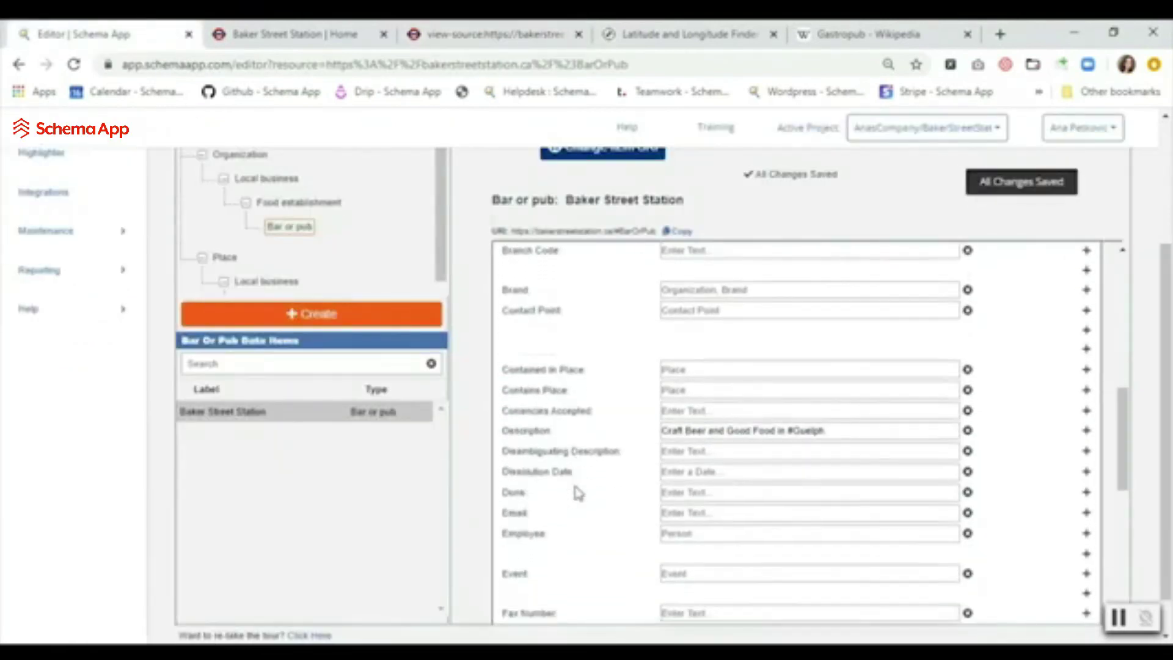
Copy the footer contact e-mail from the website into the Email field, then scroll to Same As
click(348, 34)
scroll(342, 462, down, 10)
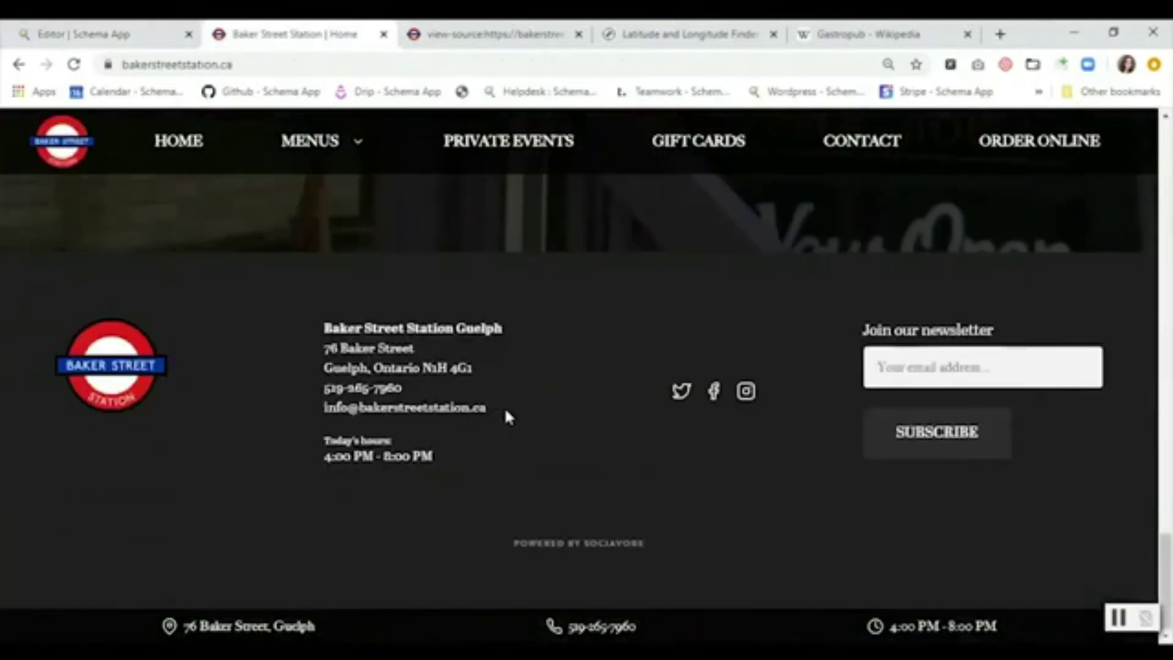
drag(504, 407, 323, 409)
key(ctrl+c)
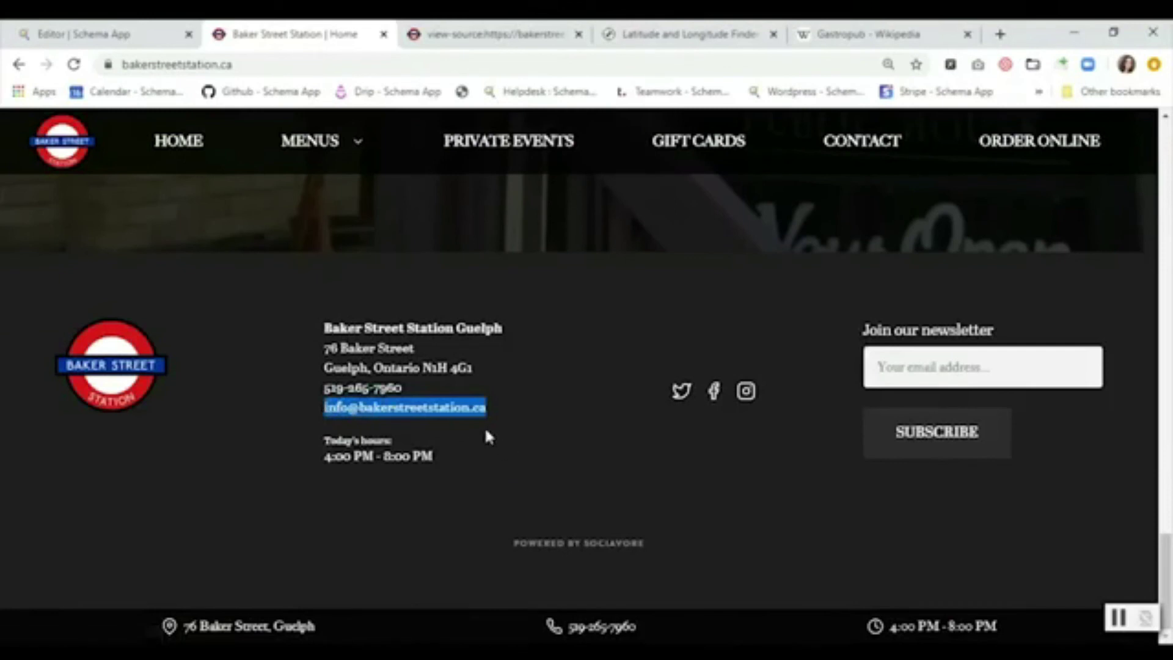
click(97, 34)
click(697, 513)
key(ctrl+v)
click(598, 513)
scroll(597, 513, down, 1)
scroll(600, 518, down, 6)
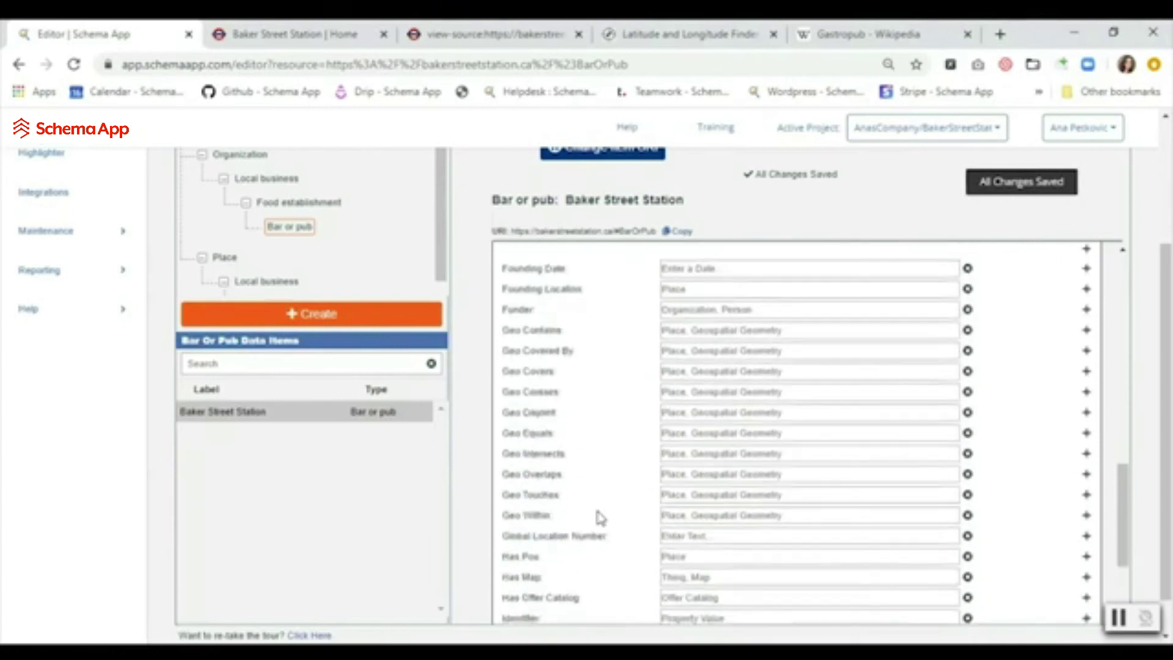
scroll(601, 518, down, 5)
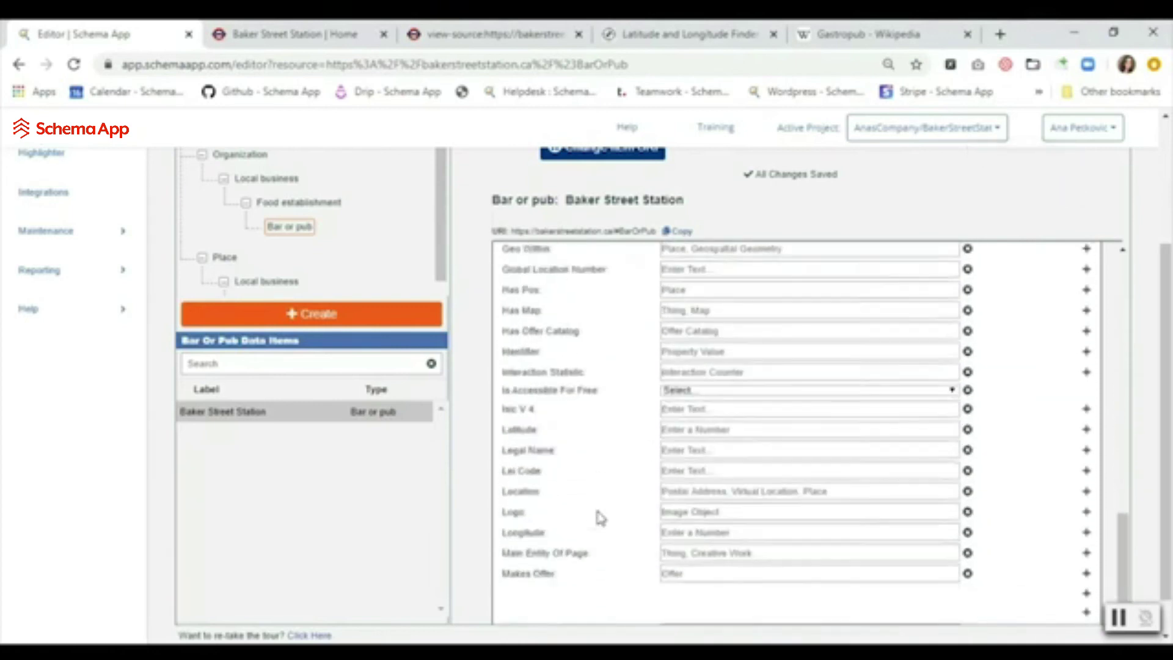
scroll(600, 518, down, 3)
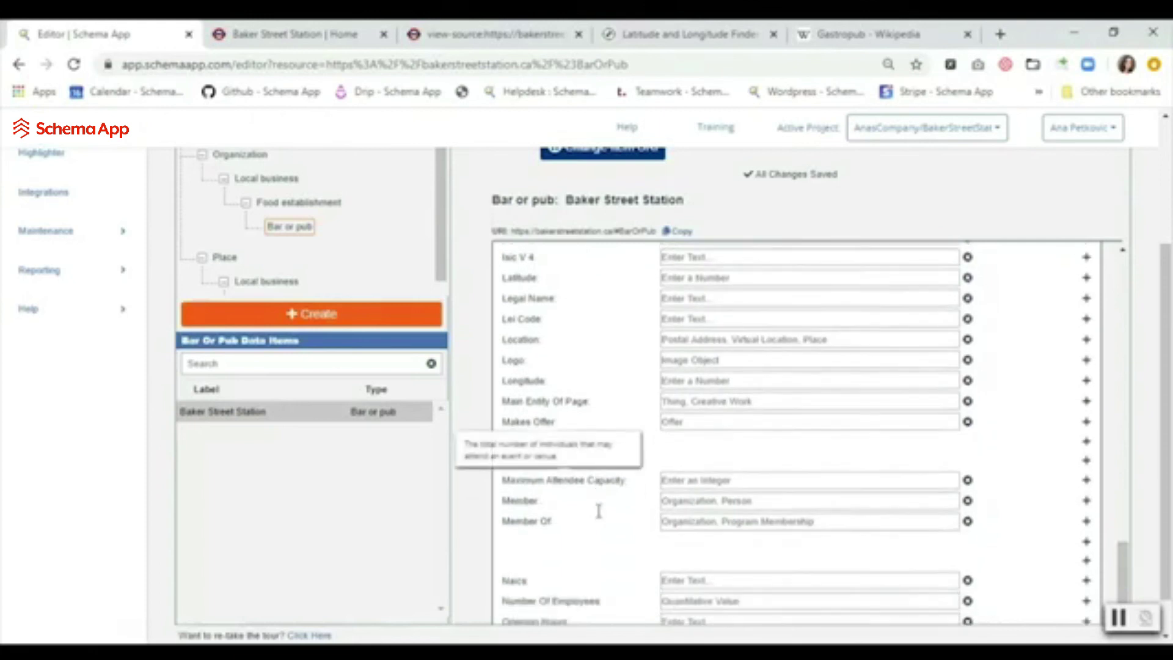
scroll(599, 511, down, 4)
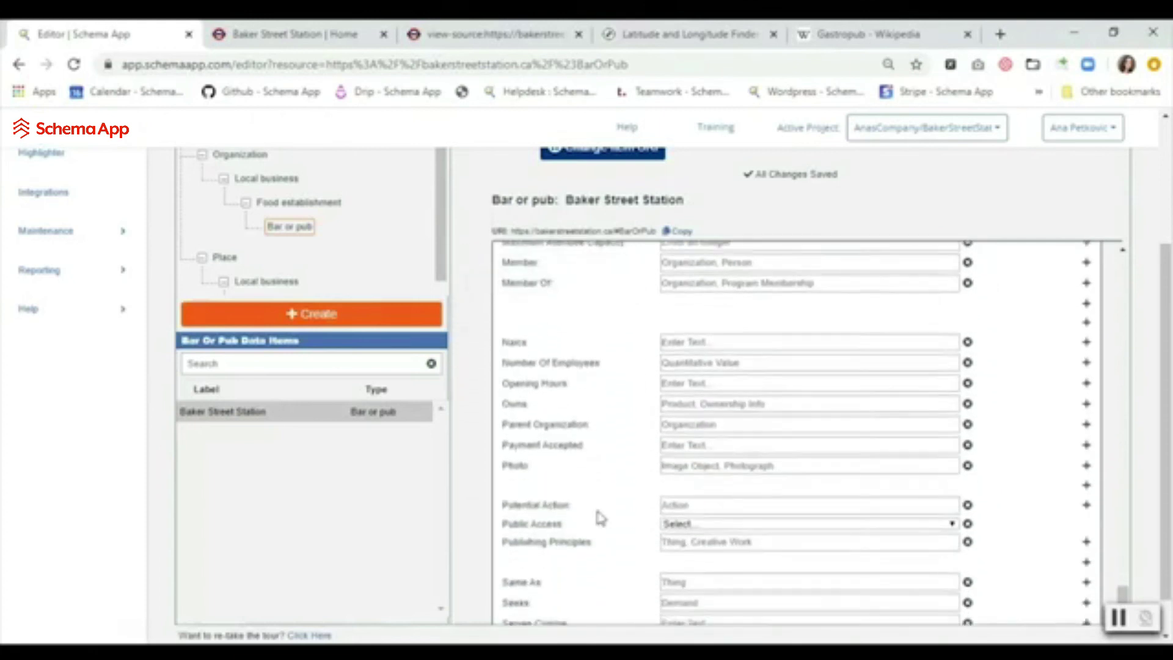
scroll(599, 513, down, 3)
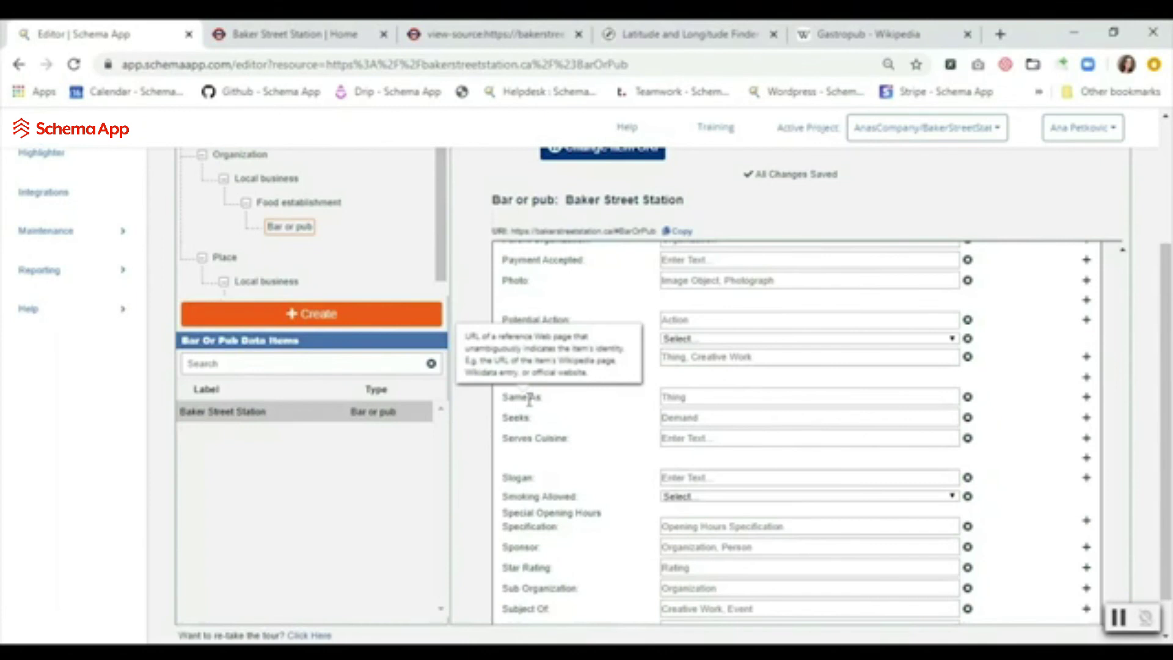
Copy the Twitter profile link from the website into Same As
click(324, 32)
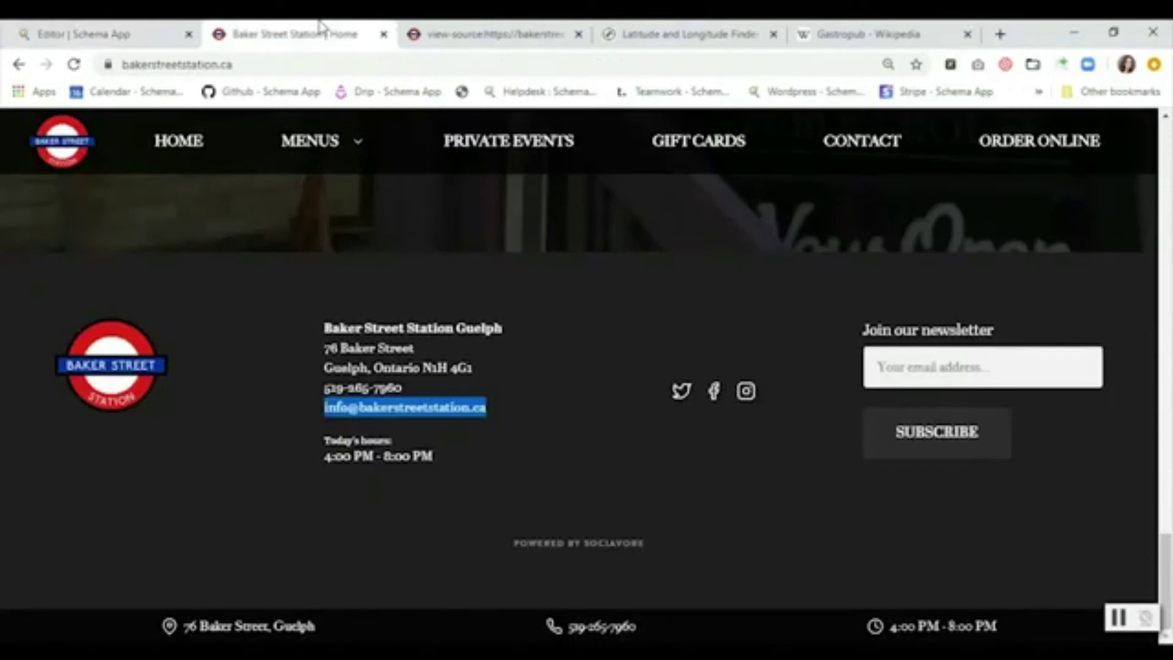
right_click(678, 398)
click(762, 502)
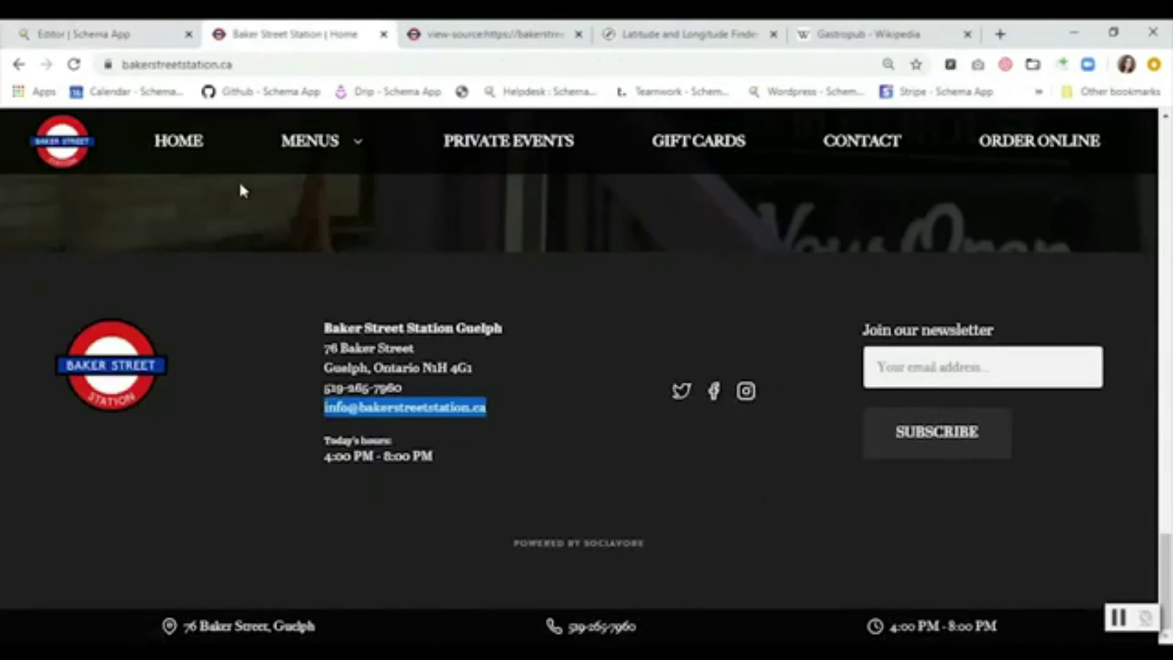
click(156, 25)
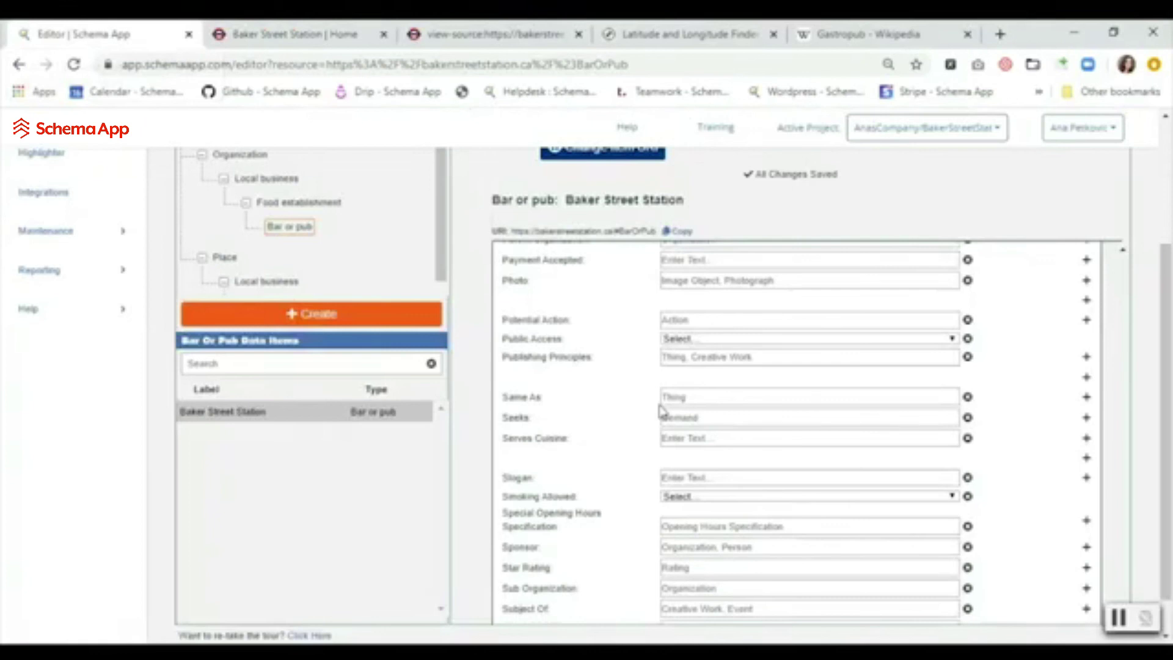
click(677, 397)
key(ctrl+v)
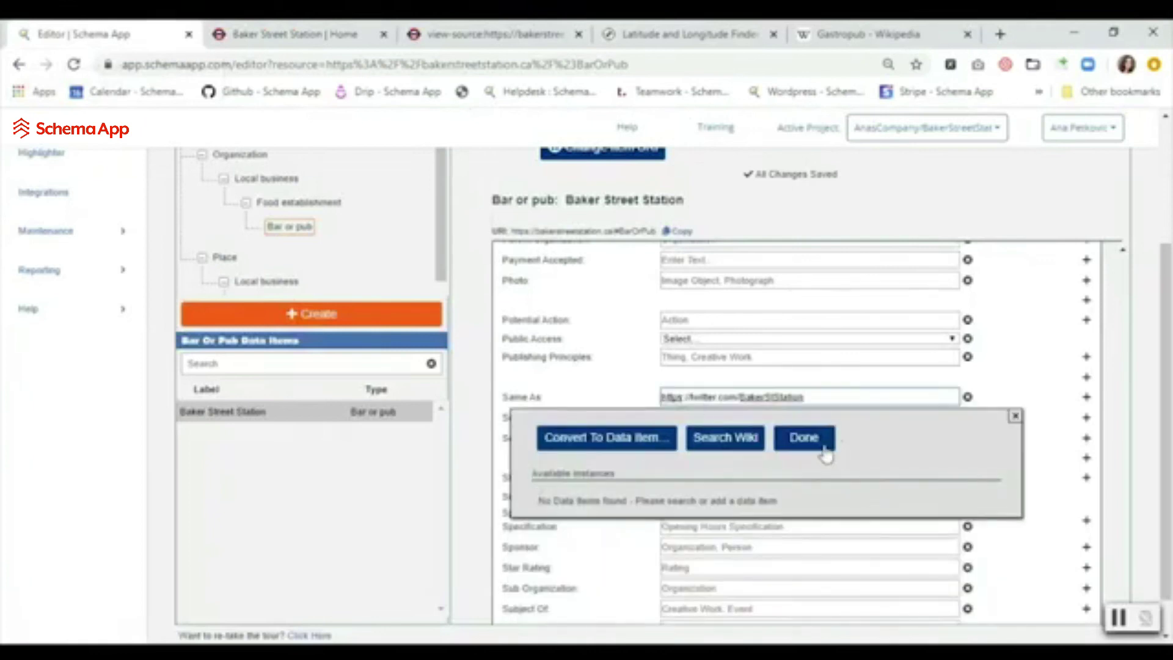
click(825, 453)
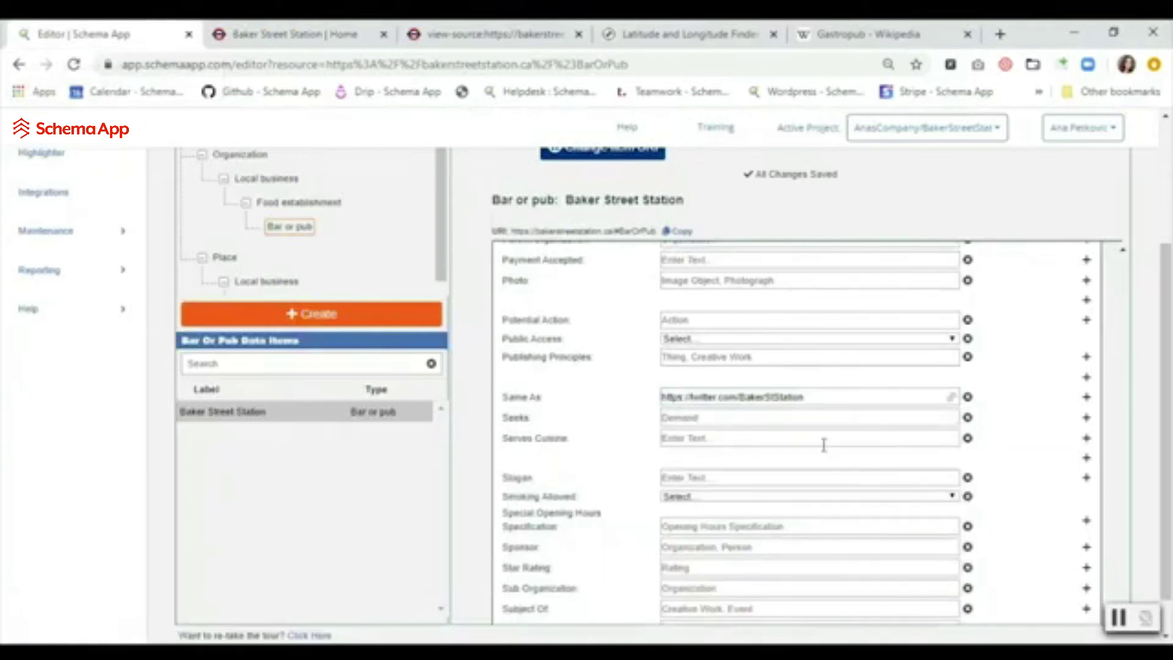
Add a second Same As entry with the pub's Facebook page link
click(1088, 397)
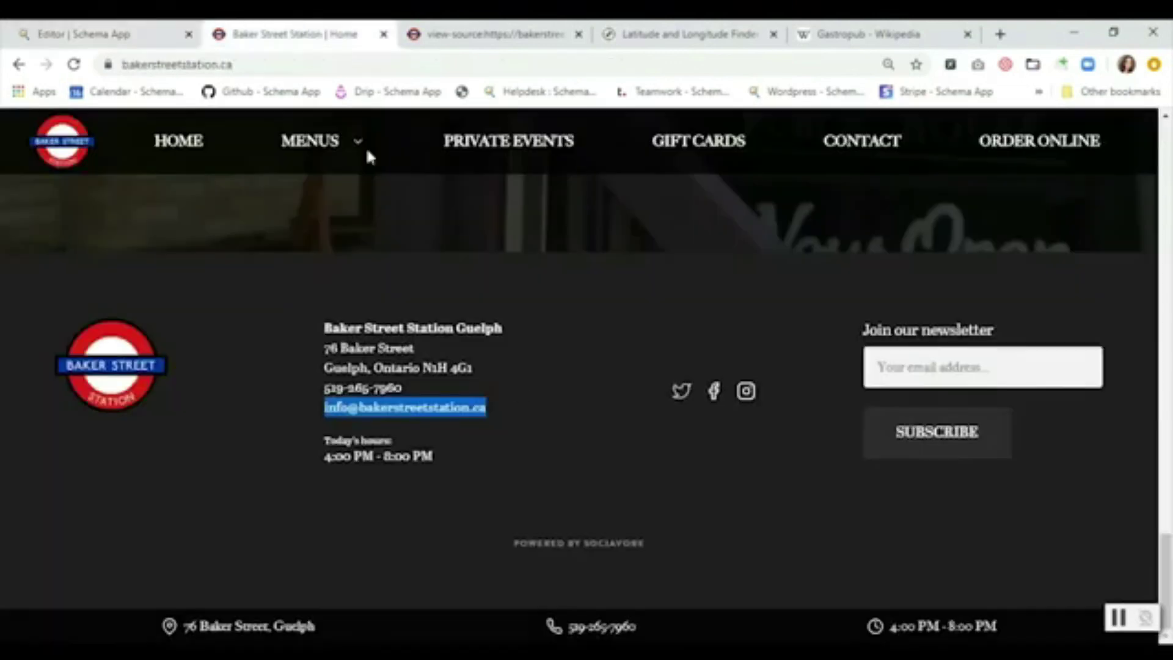
right_click(713, 394)
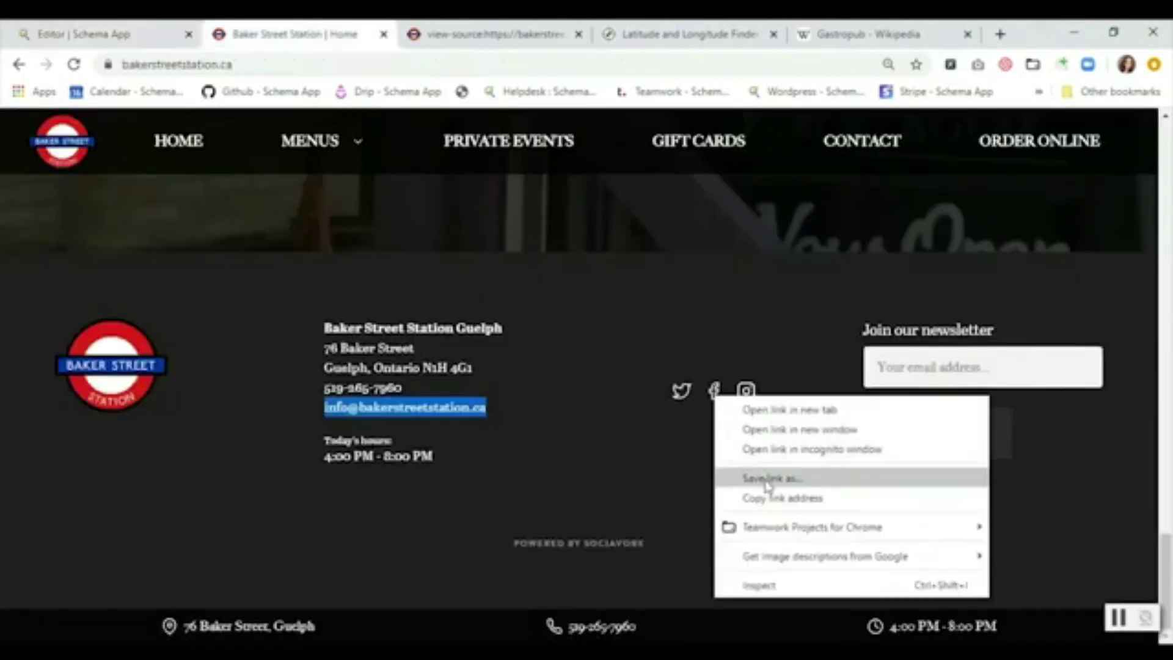
click(771, 500)
click(136, 32)
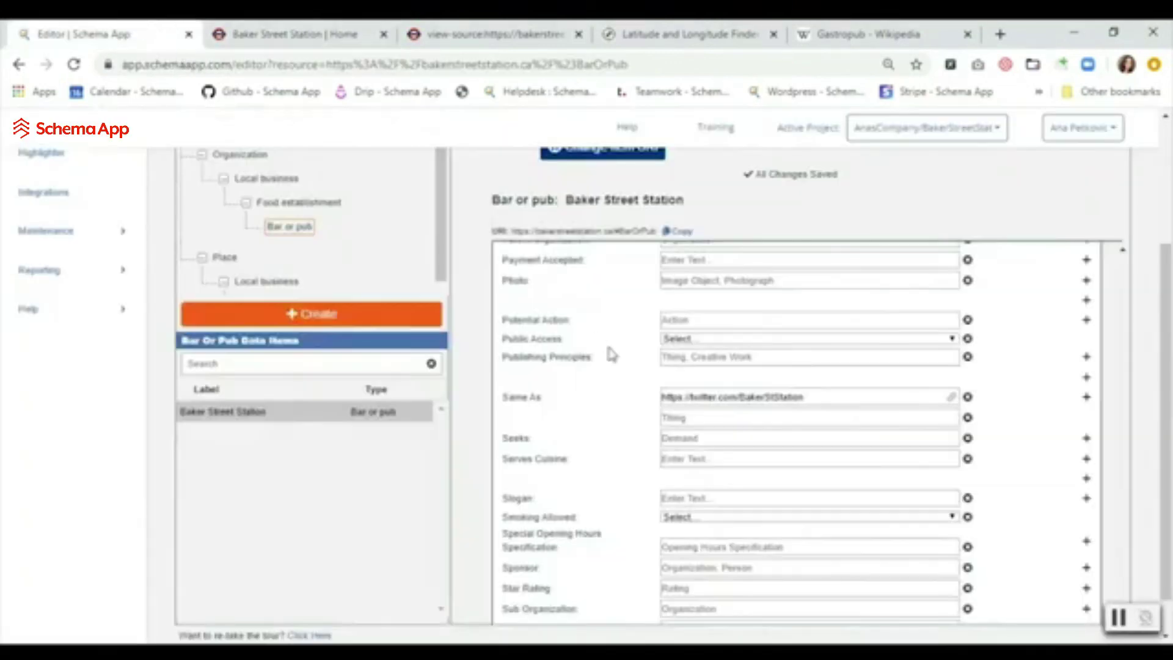
click(673, 419)
key(ctrl+v)
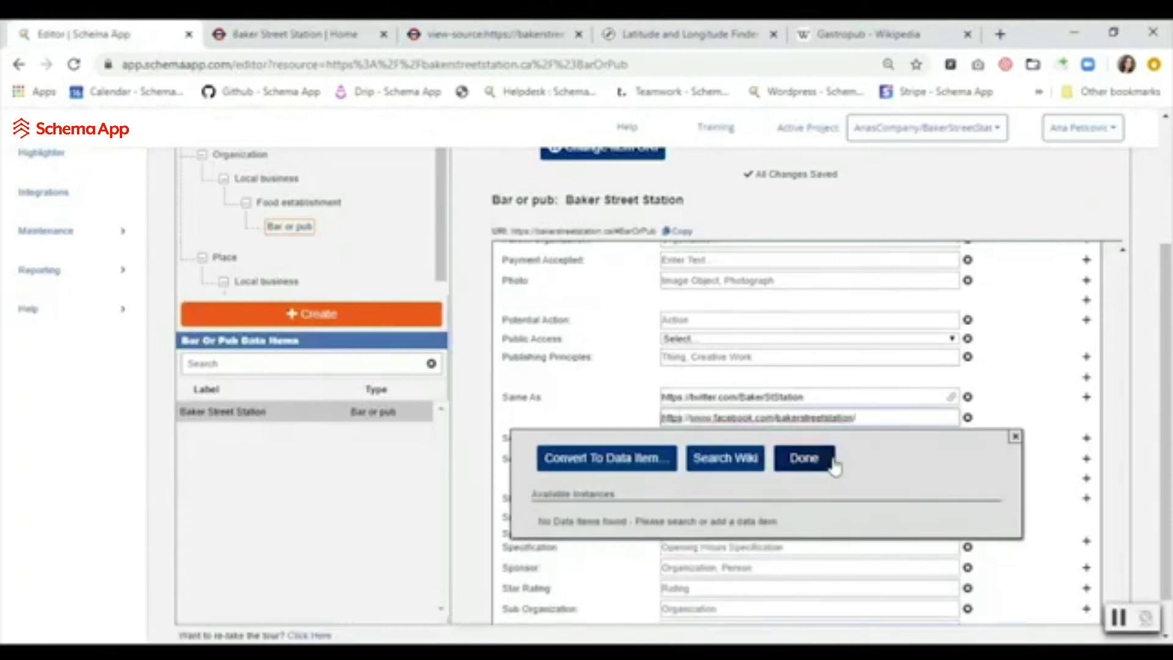
click(825, 464)
Add a third Same As entry with the pub's Instagram page link
click(1086, 397)
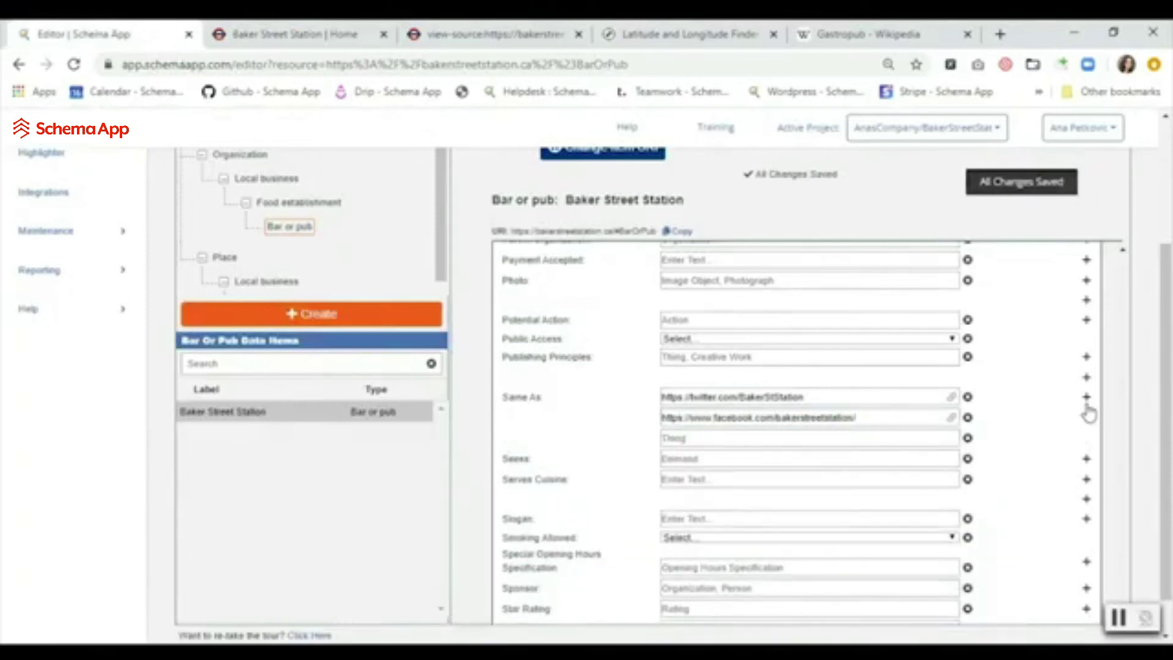
click(222, 26)
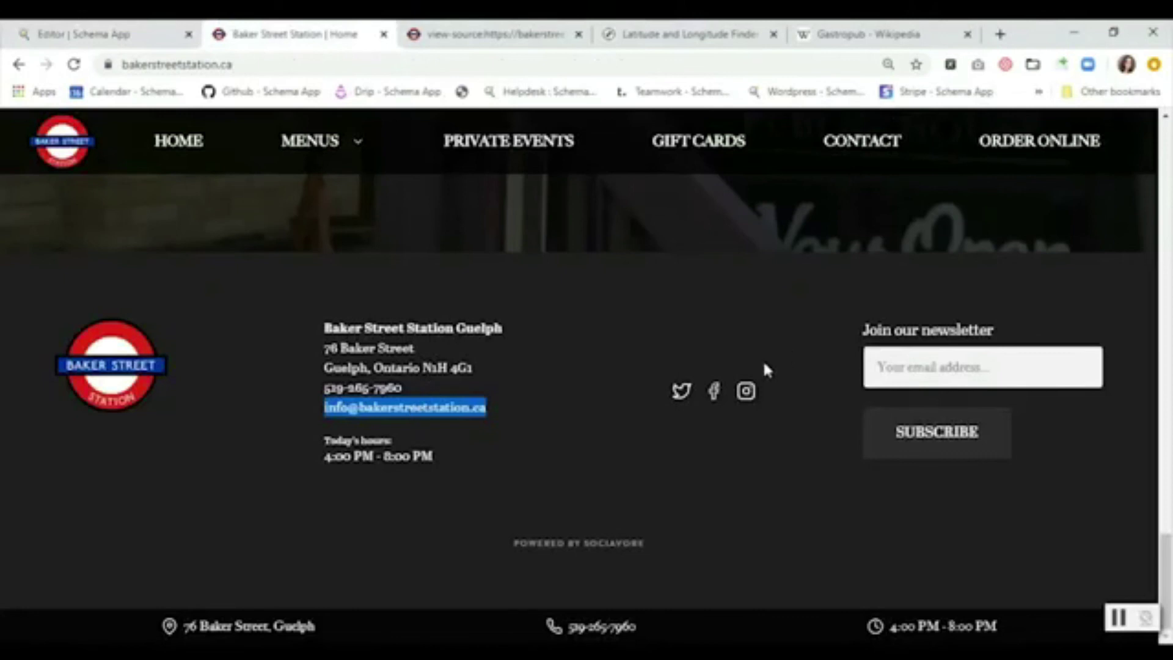
right_click(746, 397)
click(805, 492)
click(135, 27)
click(693, 438)
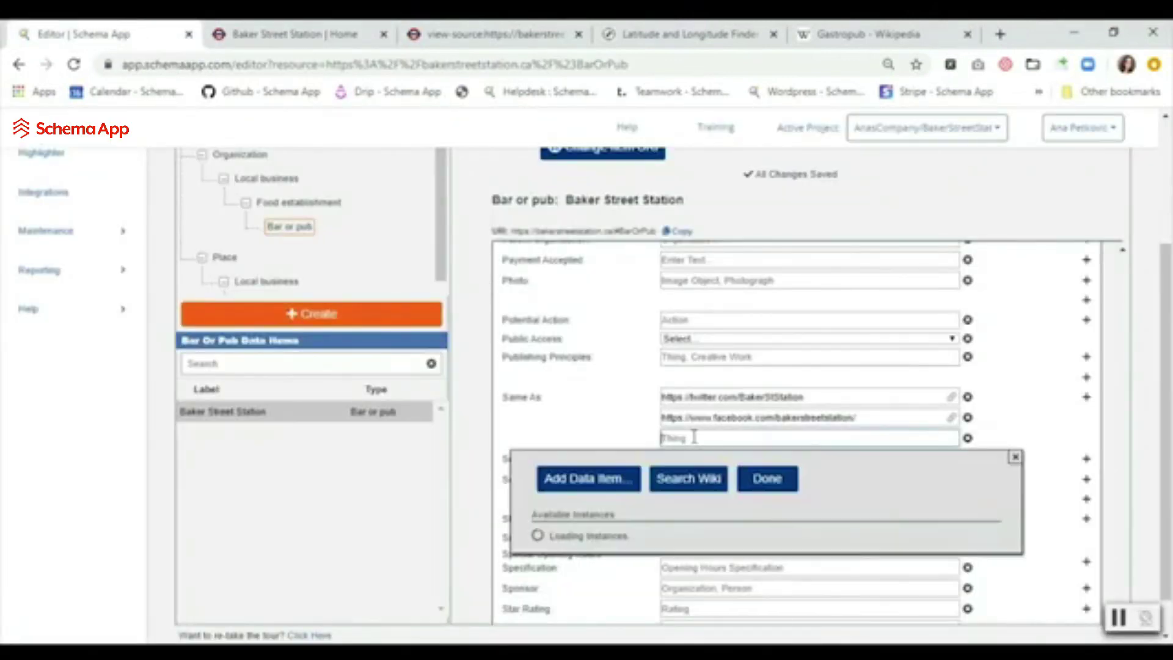
key(ctrl+v)
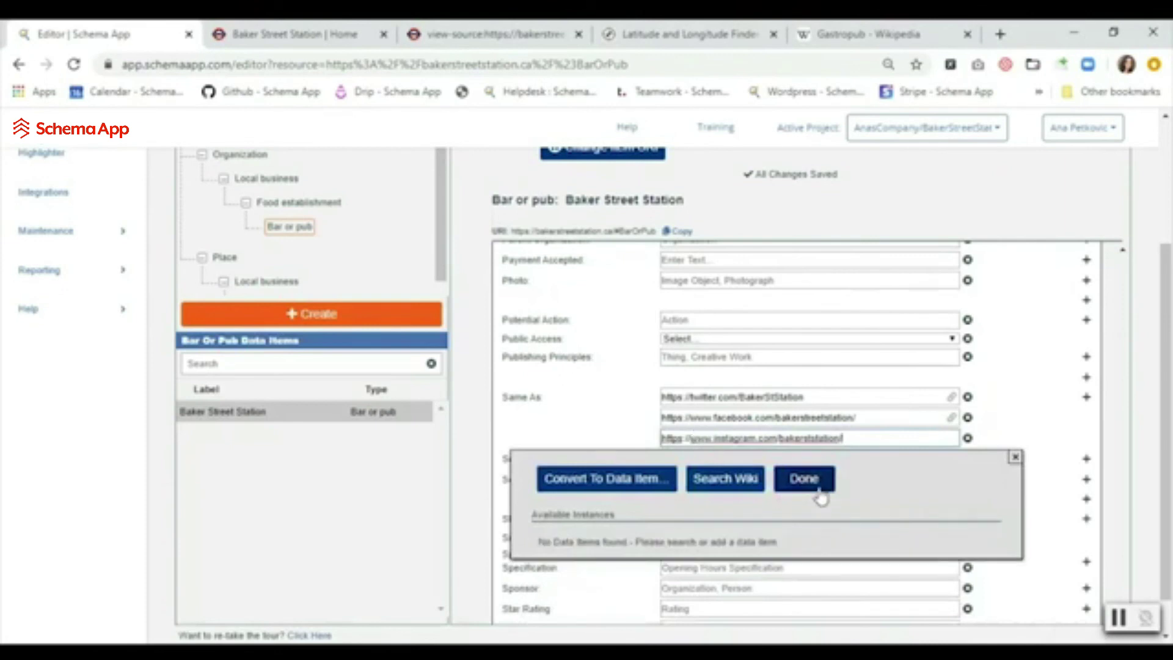
click(806, 486)
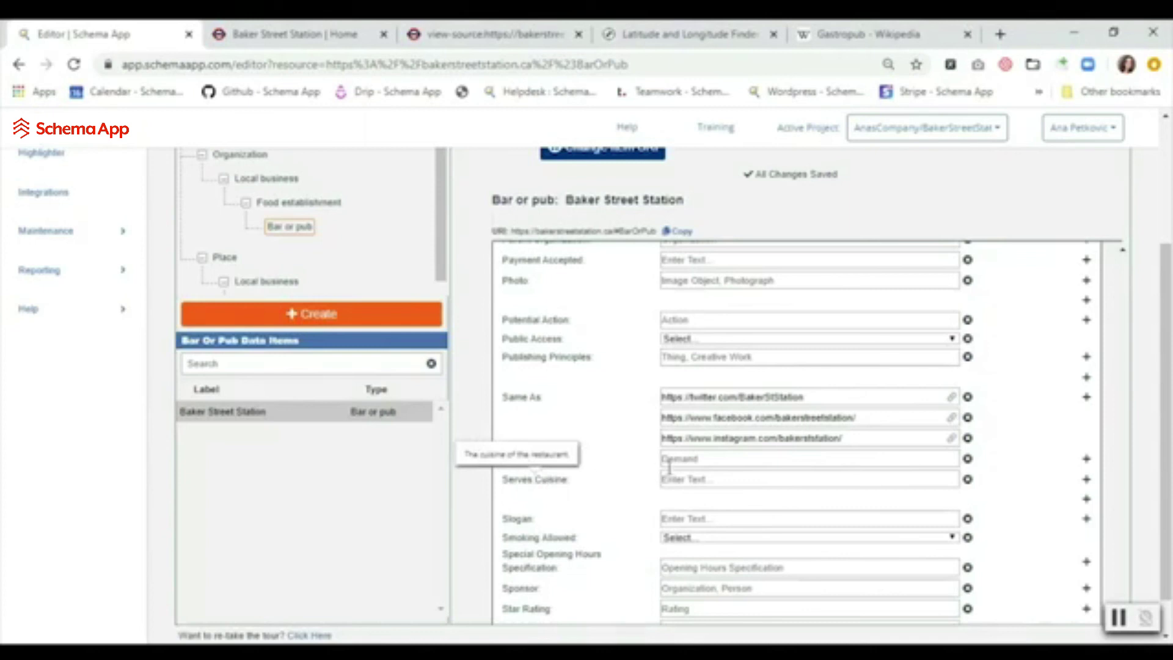
Set Serves Cuisine to English Pub Food
click(685, 478)
text(English Pub Food)
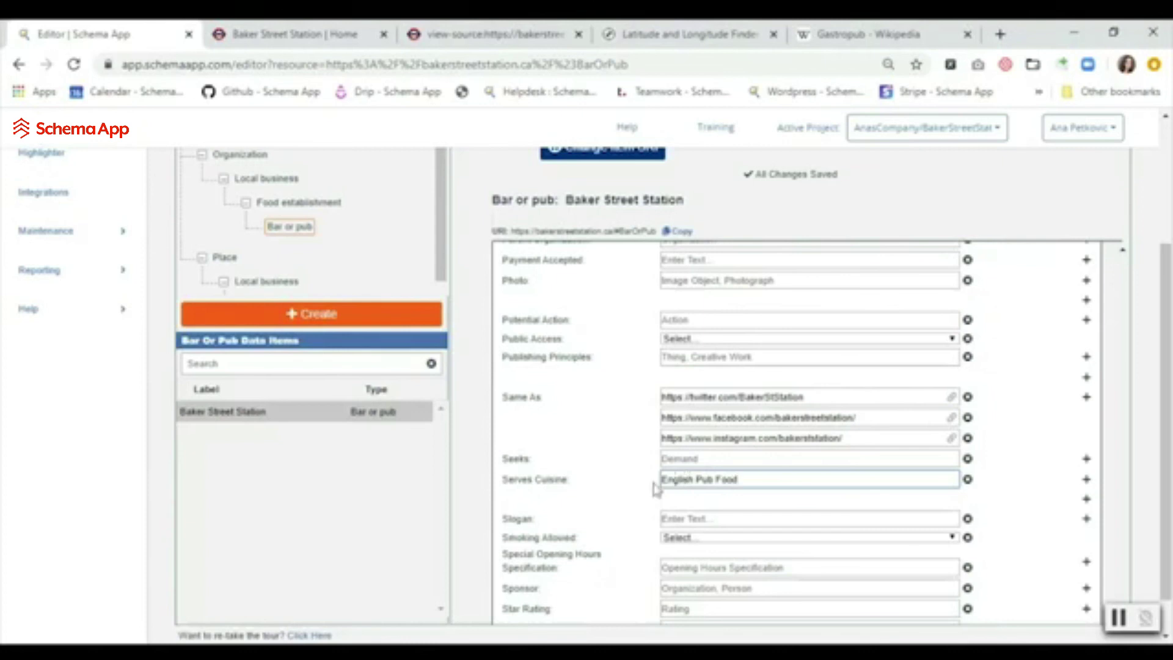
click(617, 498)
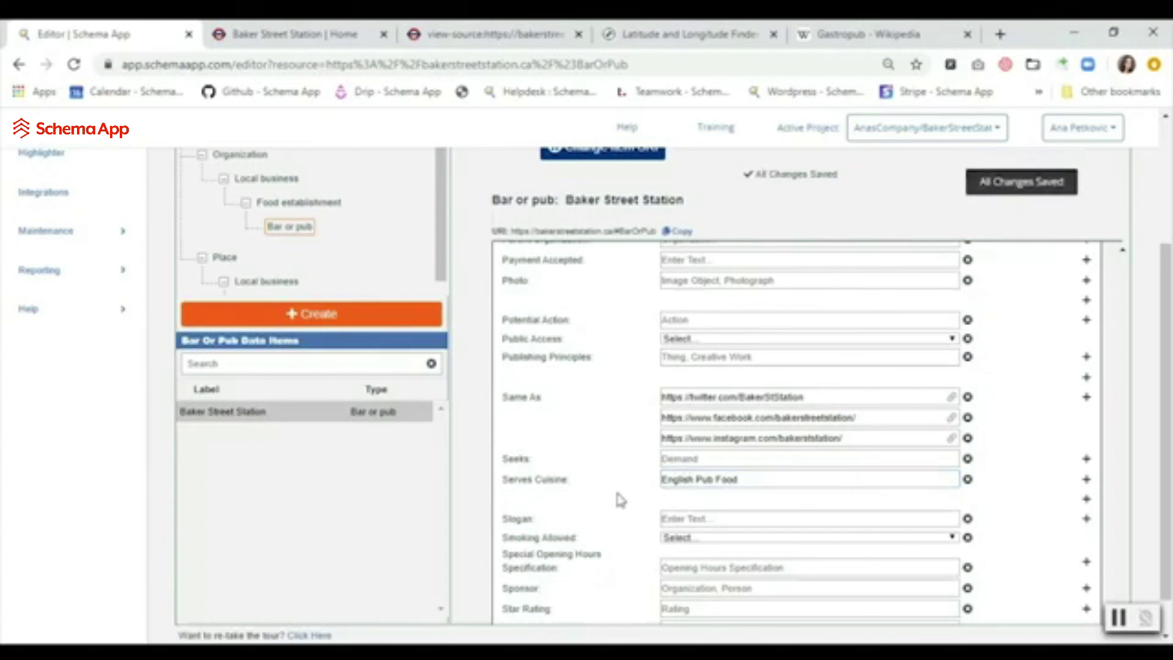
scroll(617, 497, down, 2)
scroll(617, 500, down, 4)
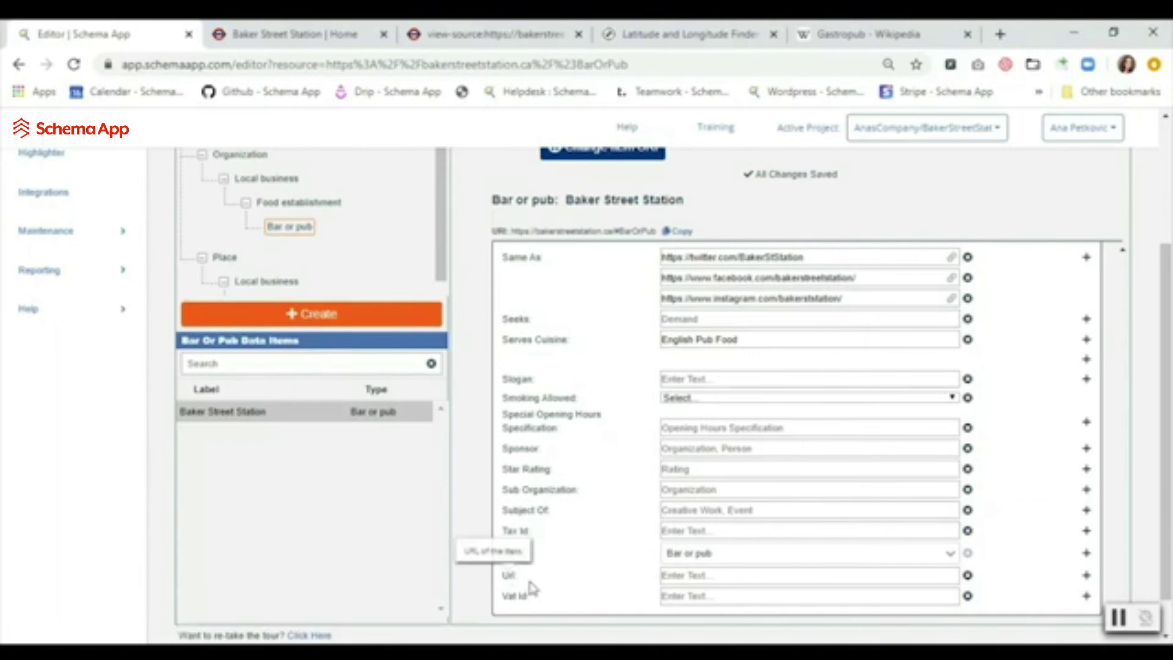
click(677, 242)
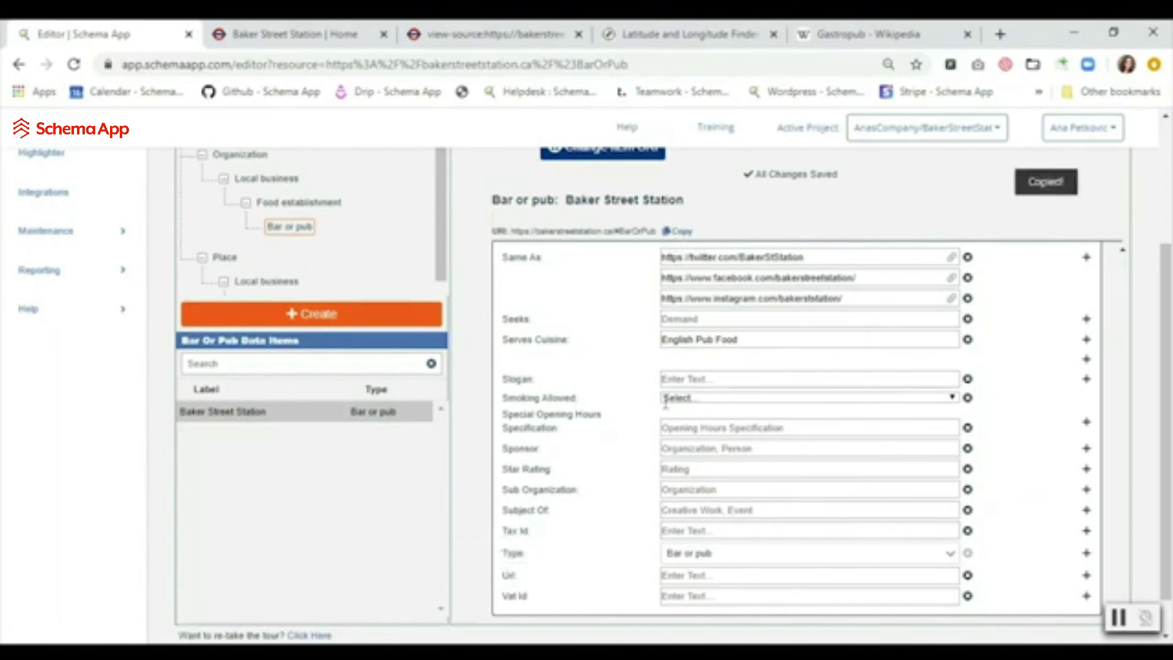
click(704, 575)
key(ctrl+v)
key(BackSpace)
key(BackSpace)
key(BackSpace)
key(BackSpace)
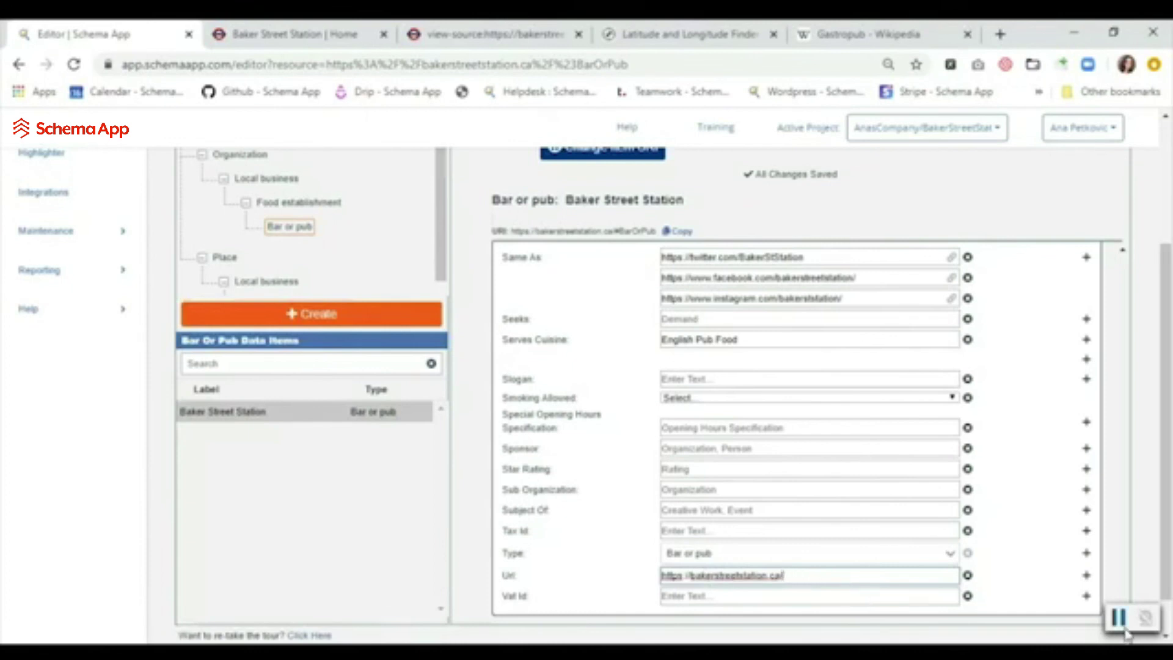
click(788, 622)
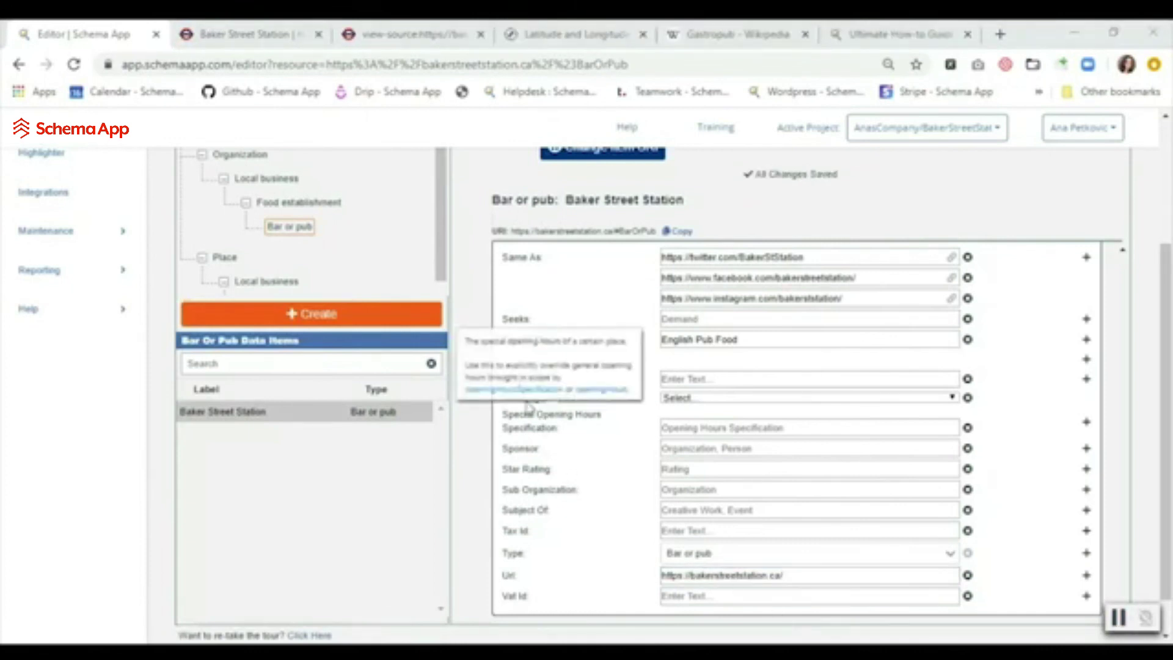
Copy the image address of the footer logo on the pub's website
mouse_move(527, 377)
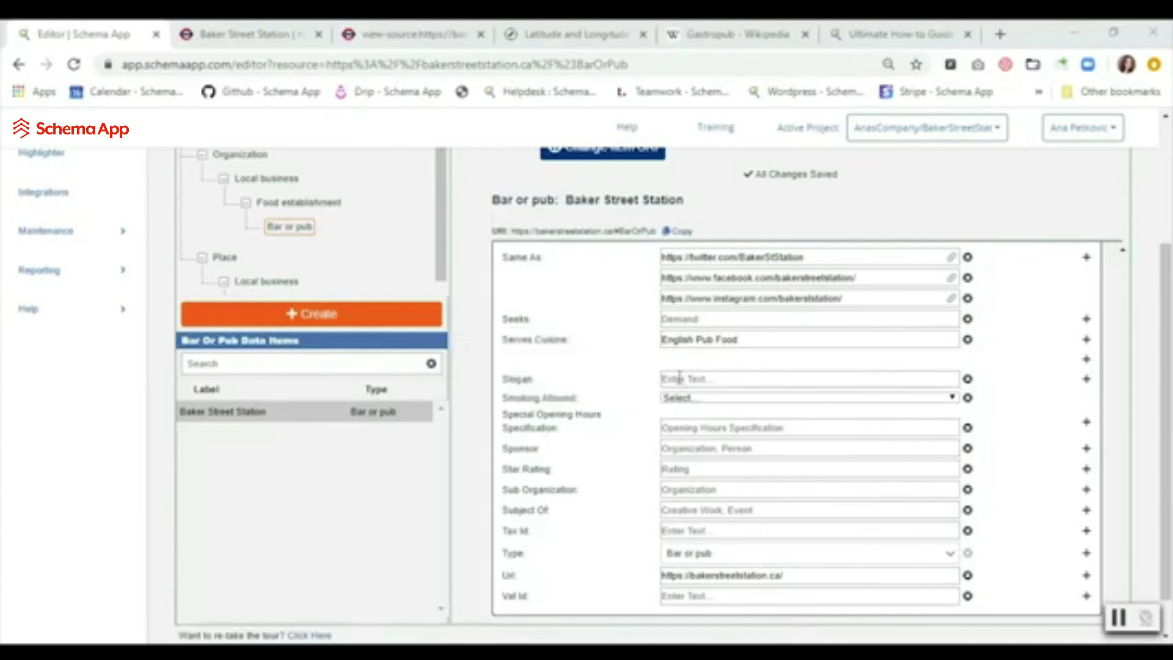
scroll(587, 367, up, 6)
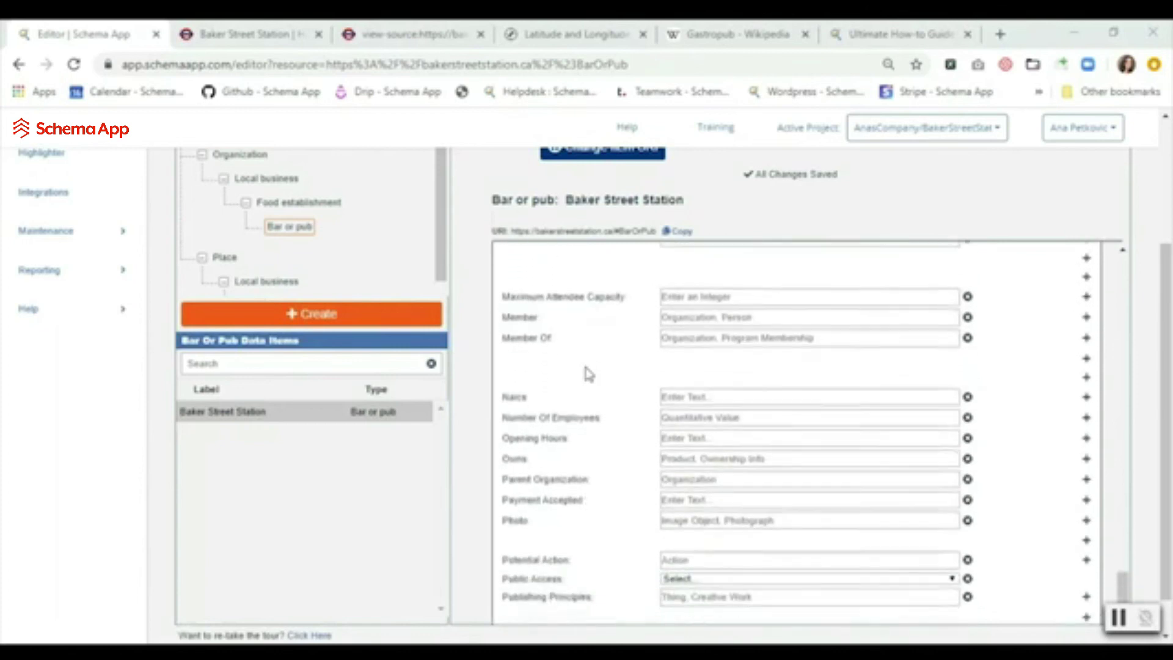
scroll(587, 371, up, 3)
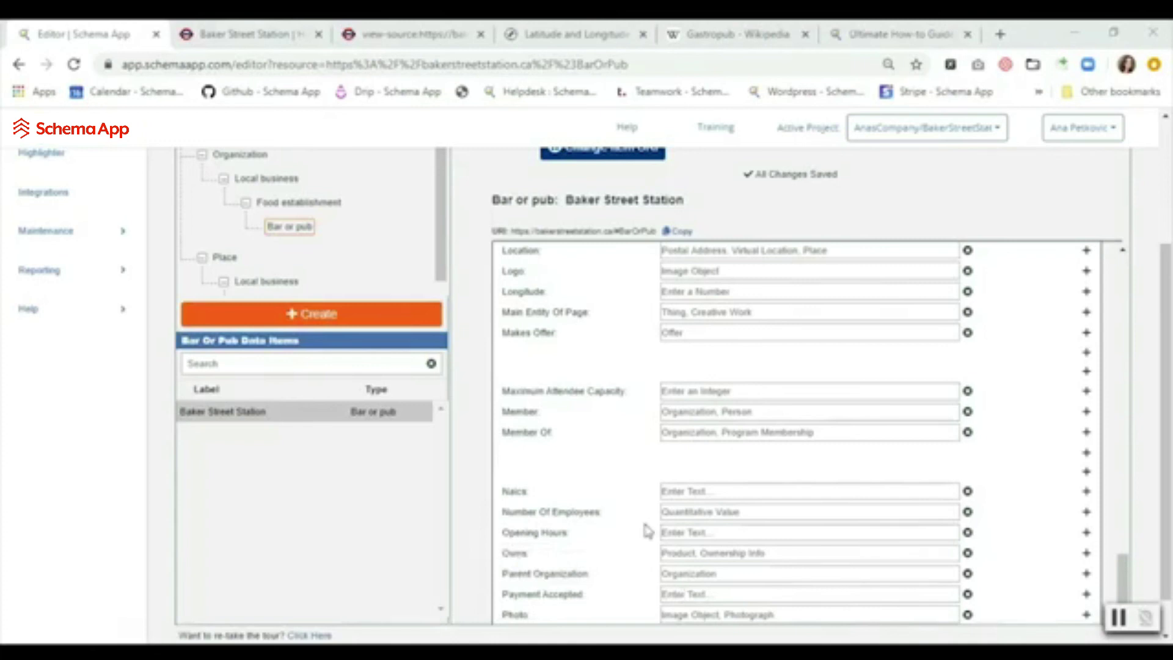
scroll(639, 513, up, 3)
mouse_move(524, 444)
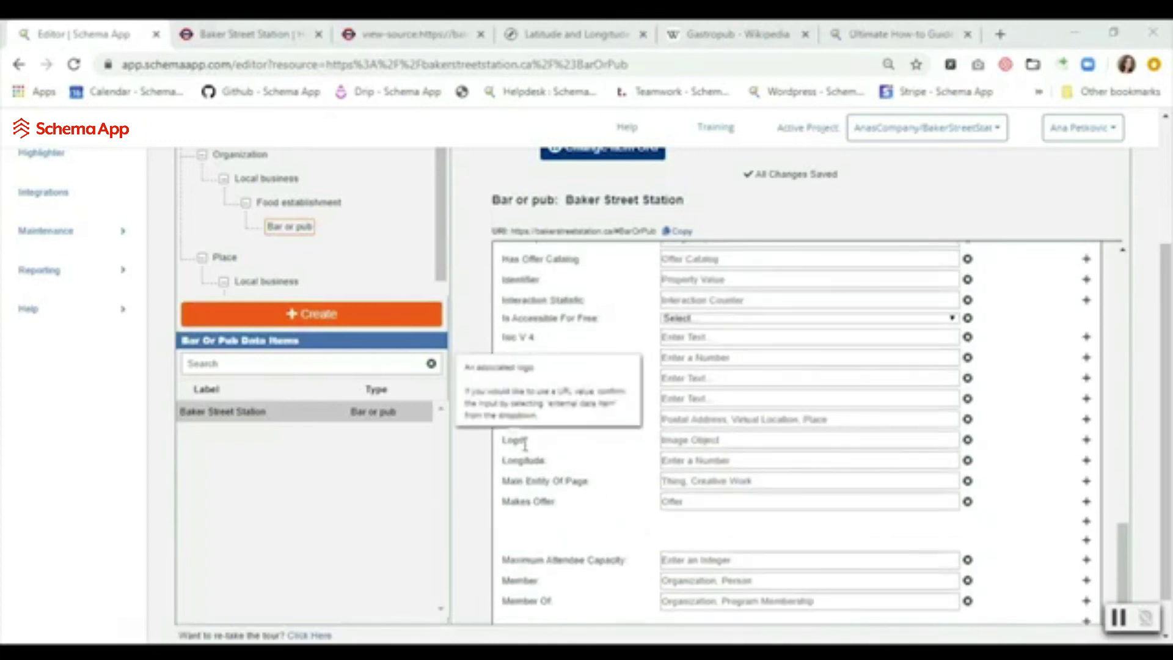
click(257, 34)
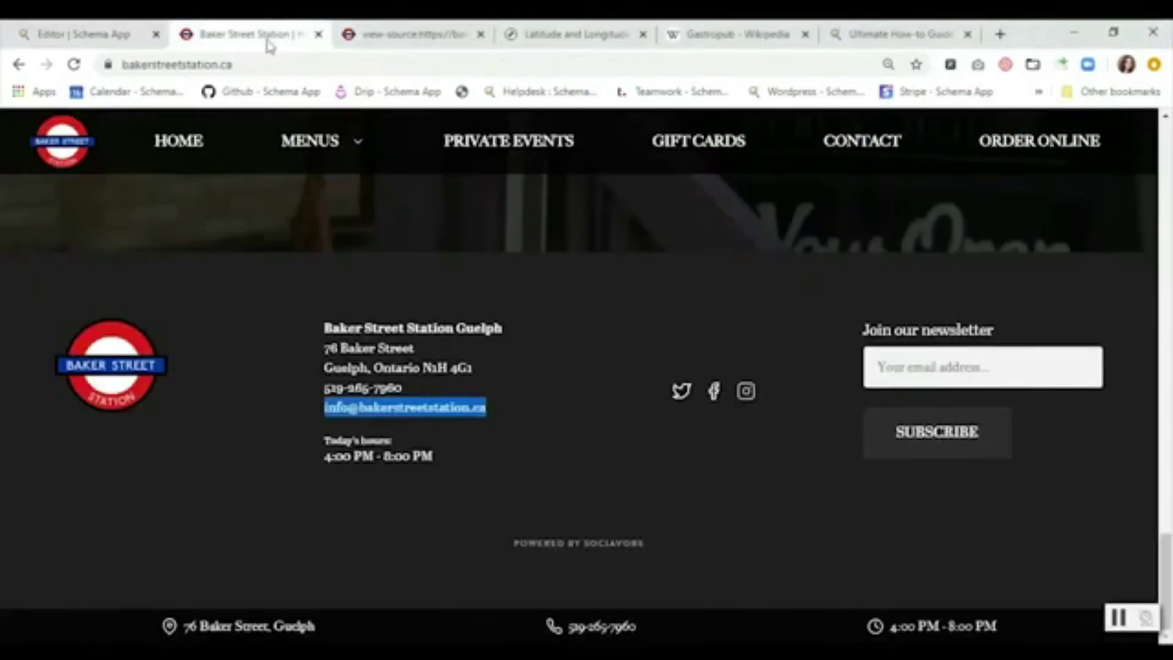
right_click(112, 369)
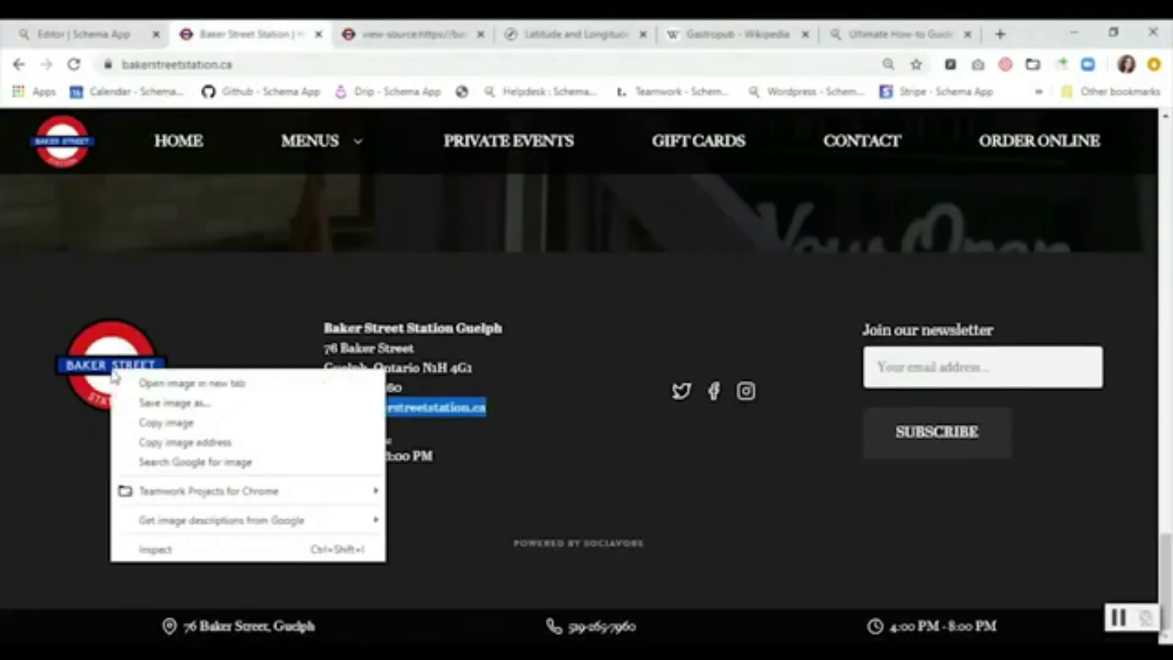
click(188, 443)
Paste the copied logo address into Baker Street Station's Logo field and confirm it
click(73, 27)
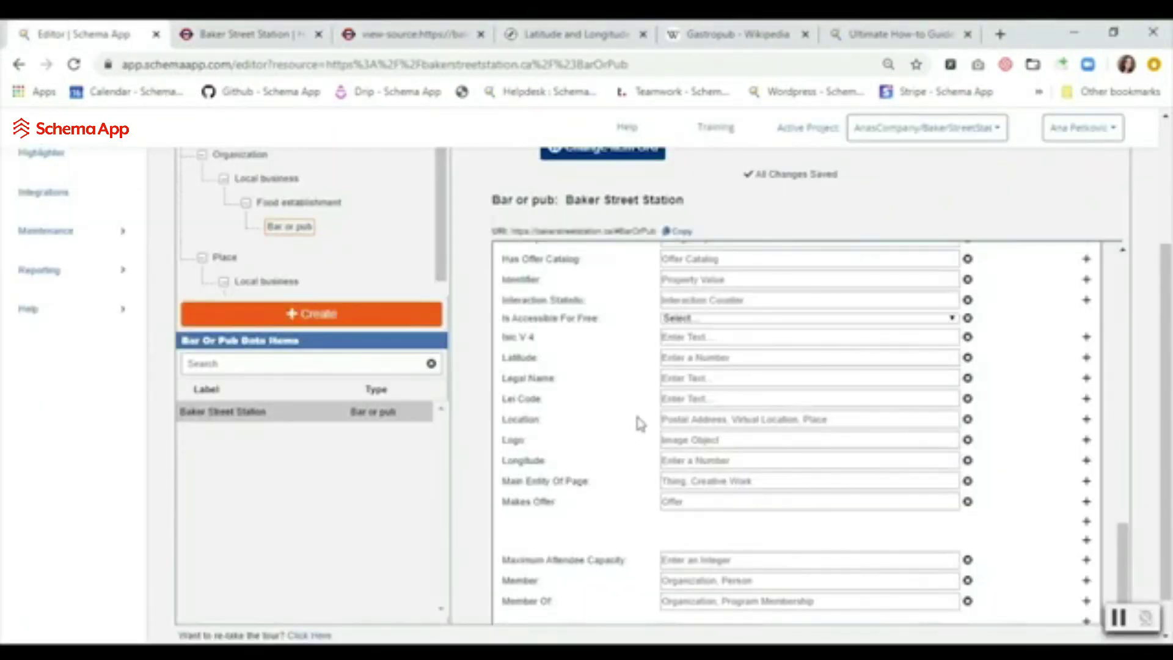
click(679, 435)
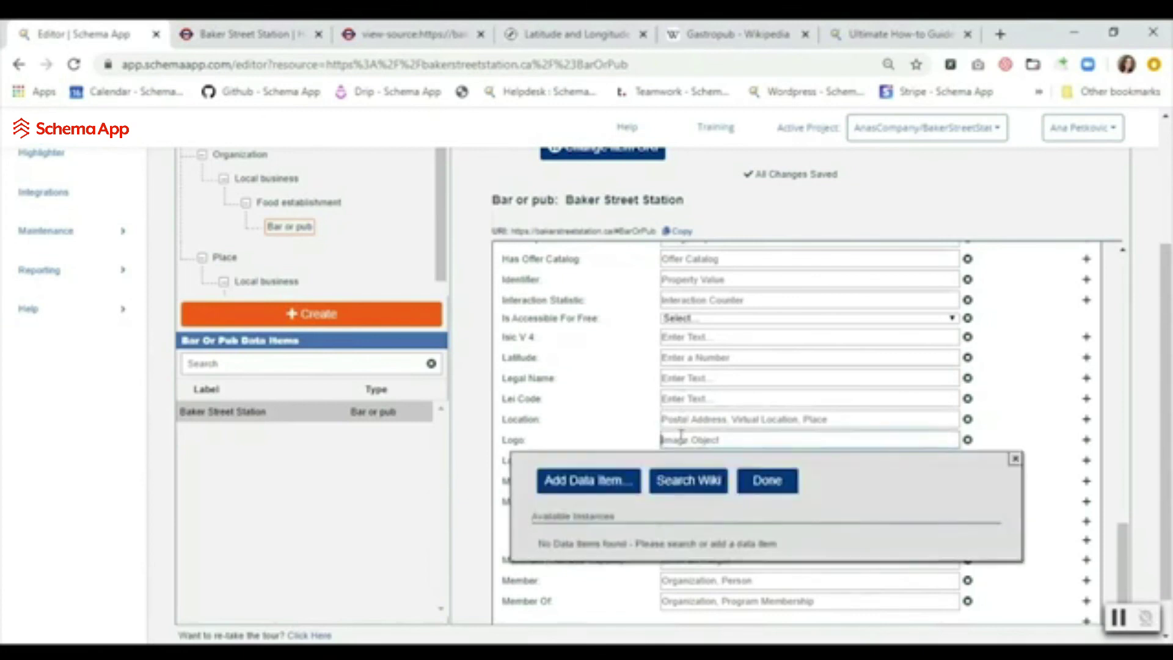
key(ctrl+v)
click(815, 485)
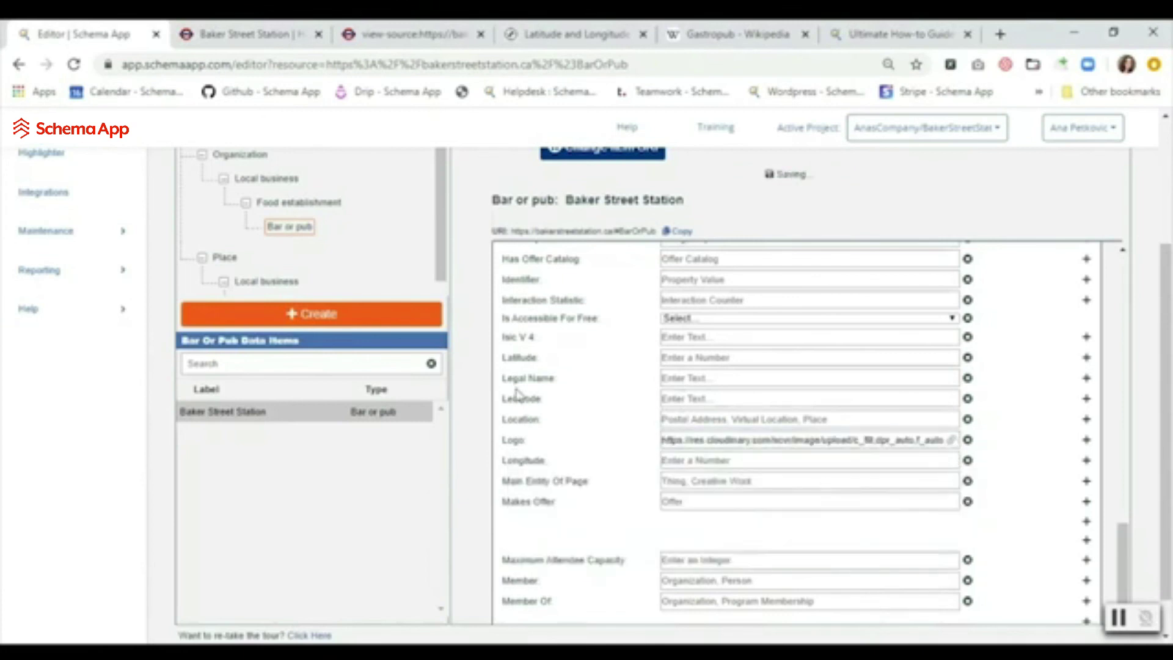
scroll(514, 387, up, 10)
Finish editing Baker Street Station and bring up its generated JSON-LD
scroll(480, 191, up, 3)
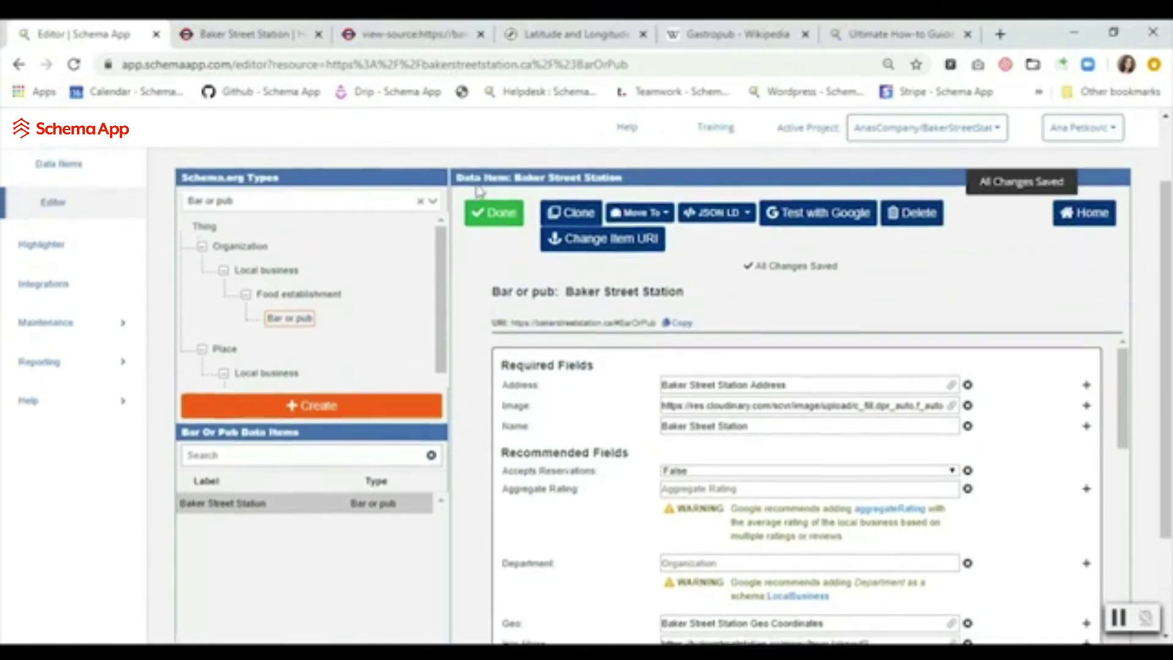
click(488, 215)
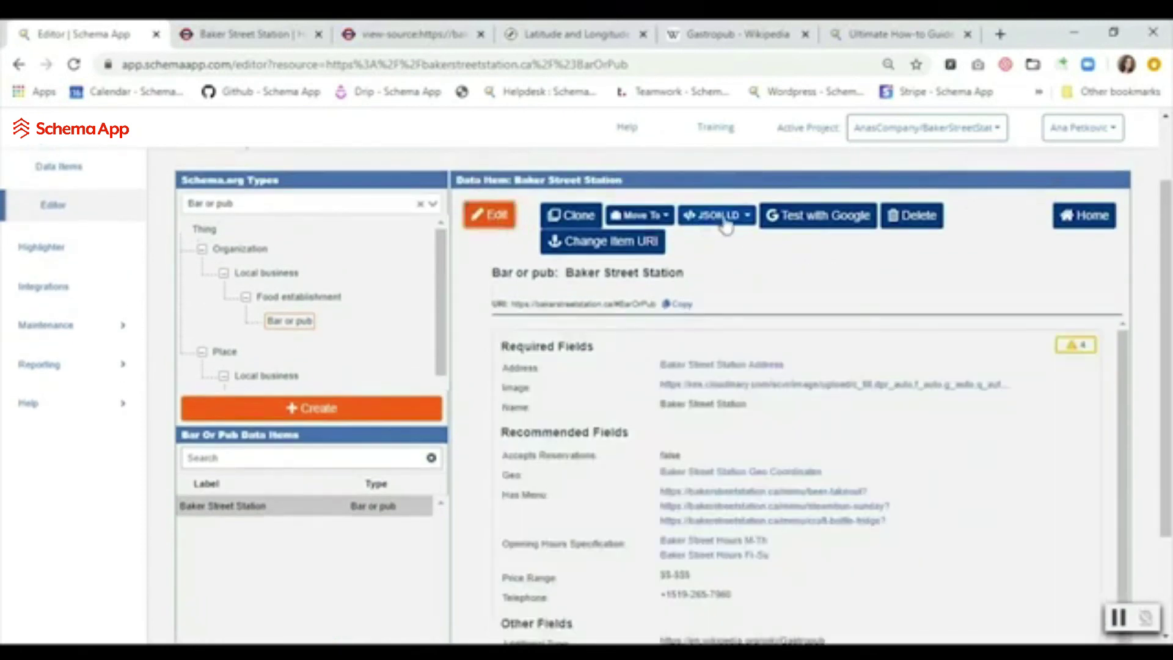
click(716, 218)
click(730, 245)
Refresh the JSON-LD with the latest changes and send it to Google's Structured Data Testing Tool
click(880, 201)
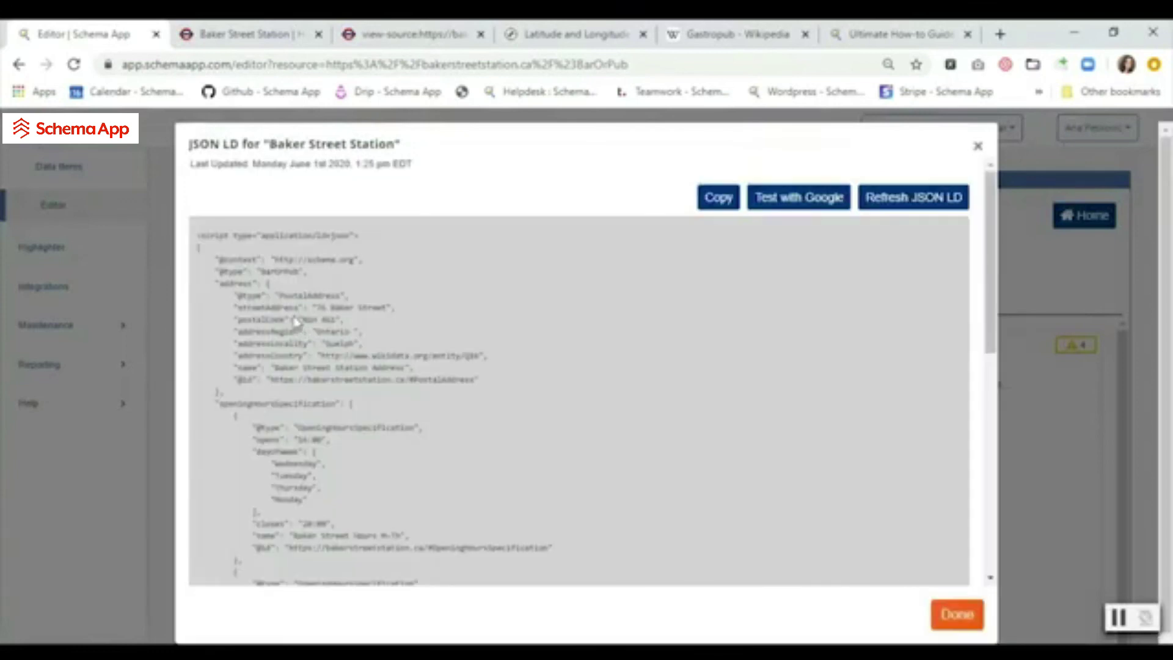
scroll(328, 303, down, 10)
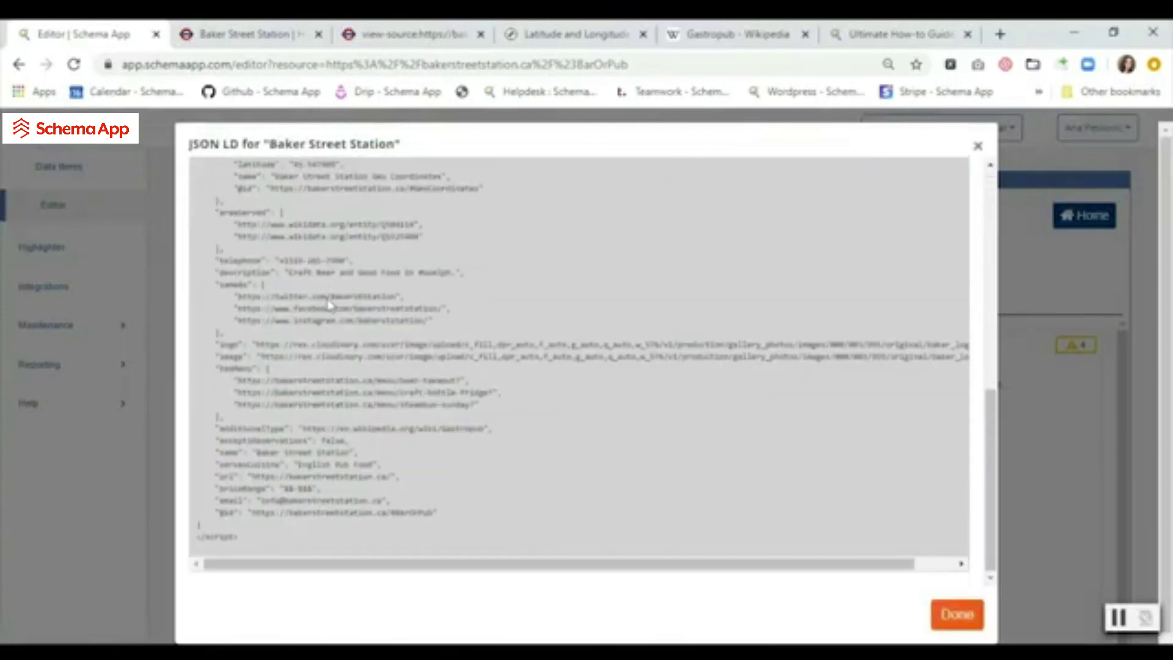
scroll(329, 303, up, 10)
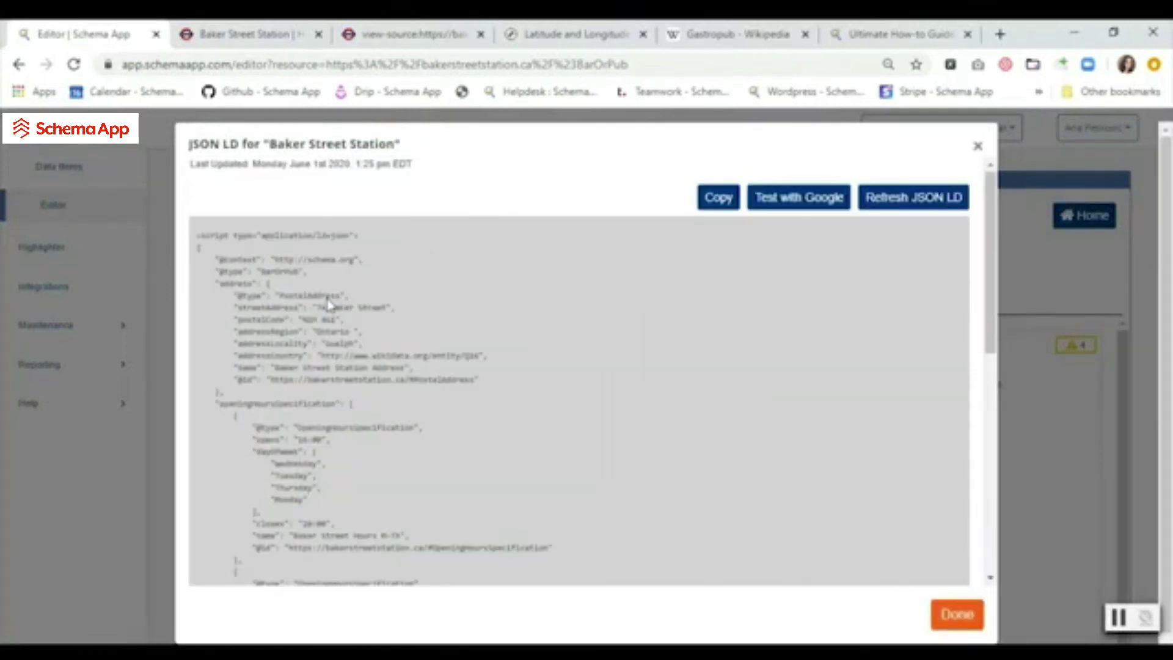
click(813, 196)
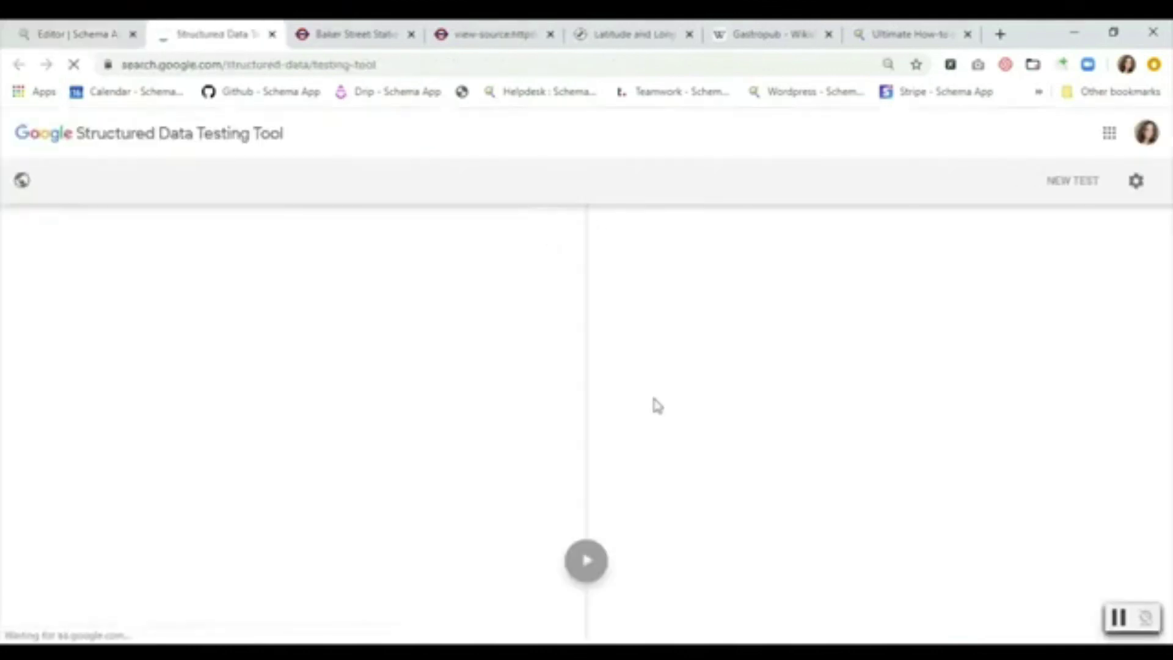